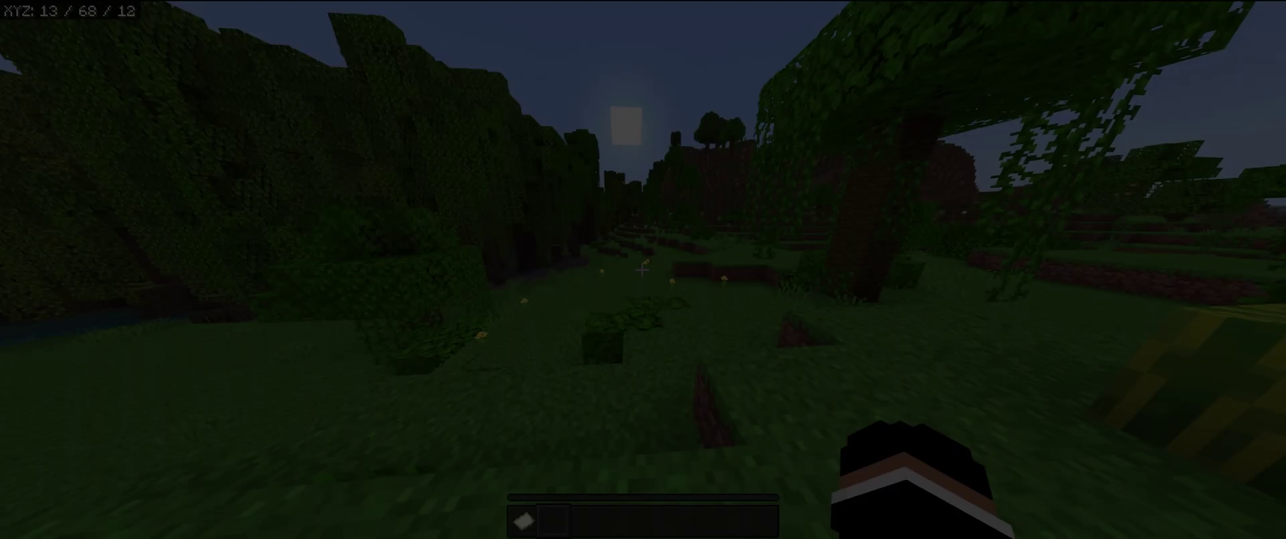
# - Check the game settings of the mods world, including its game mode, and return to the game
pyautogui.press('e')
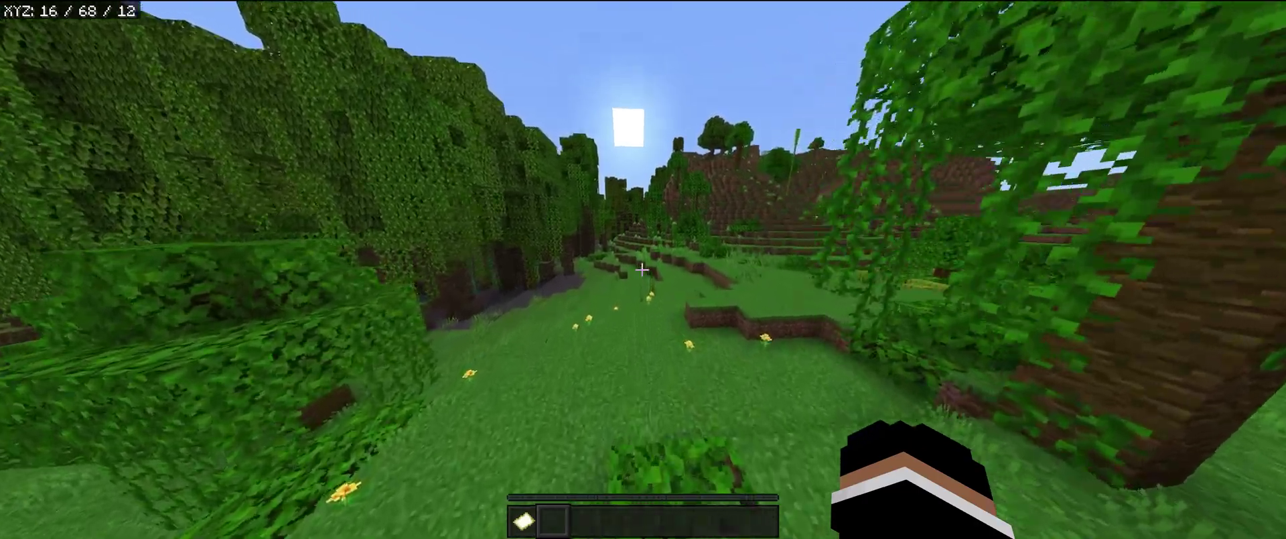
pyautogui.press('Escape')
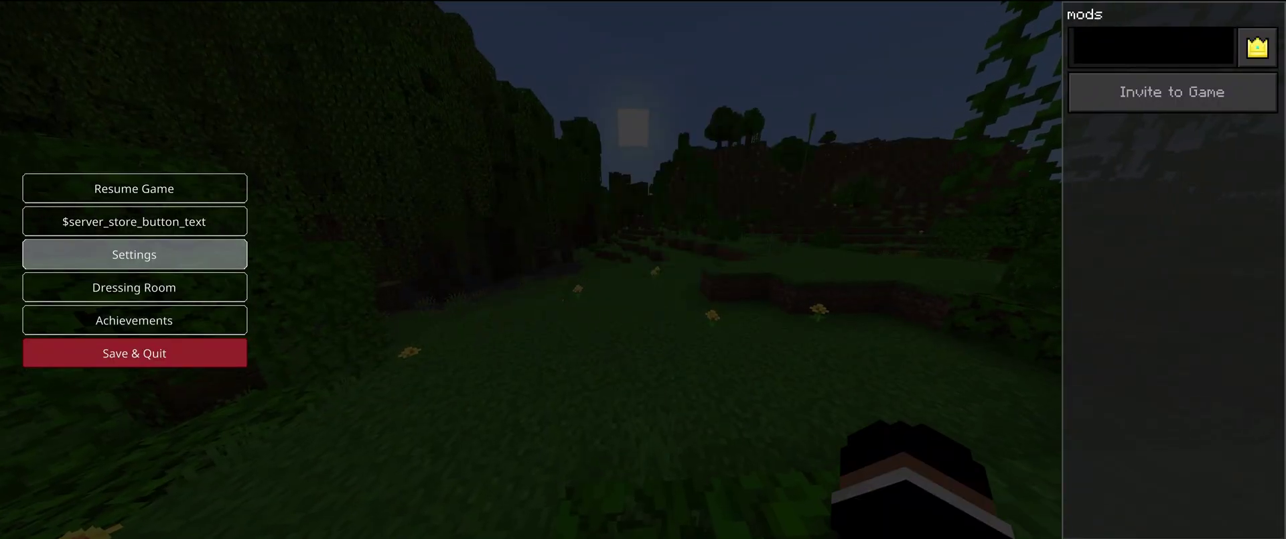
pyautogui.click(134, 254)
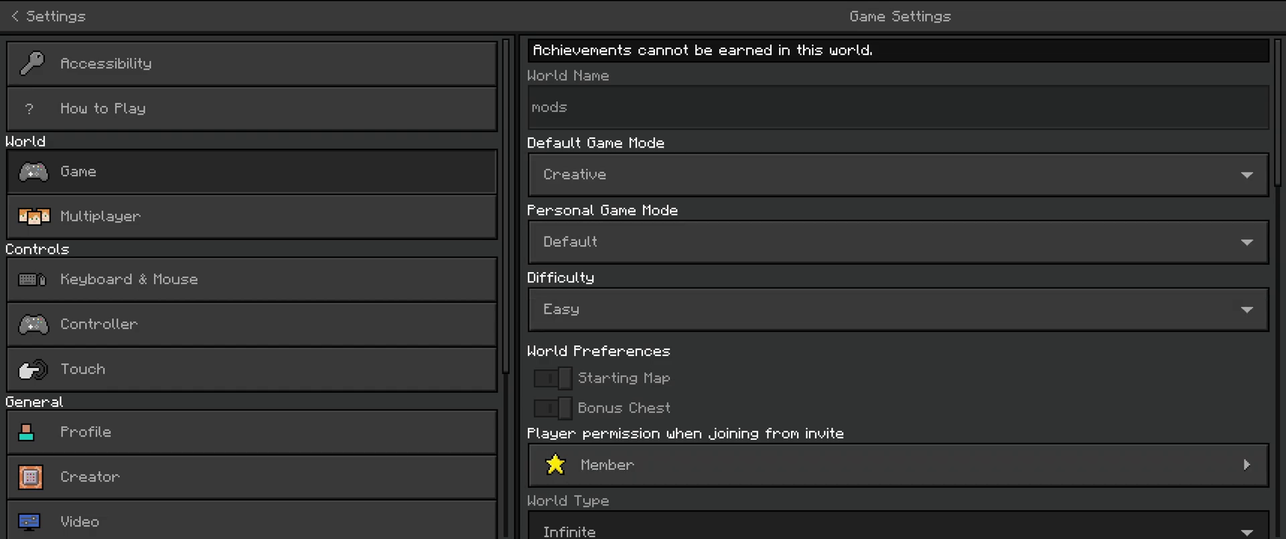
pyautogui.press('Escape')
pyautogui.press('Escape')
pyautogui.press('w')
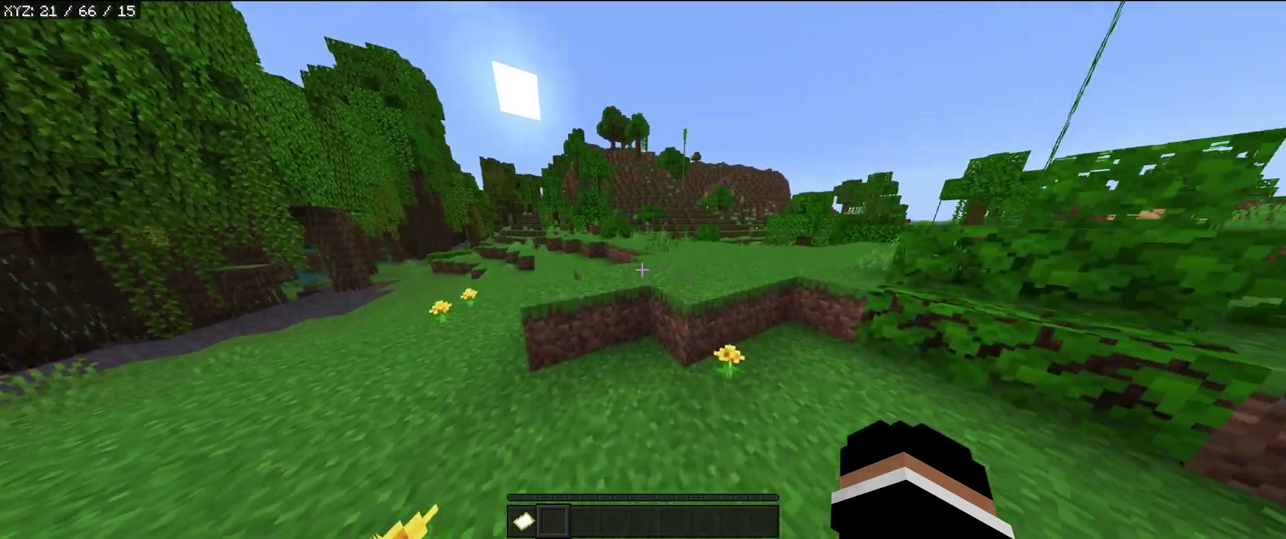
# - Add a netherite sword and a netherite pickaxe to the hotbar from the creative Equipment items
pyautogui.press('e')
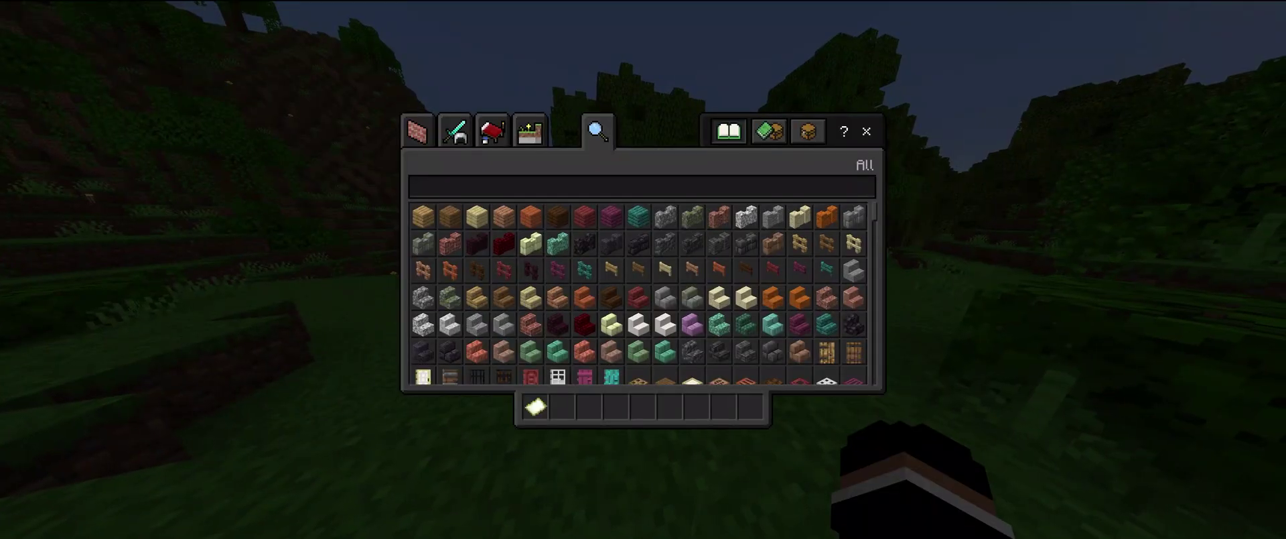
pyautogui.click(455, 132)
pyautogui.click(696, 193)
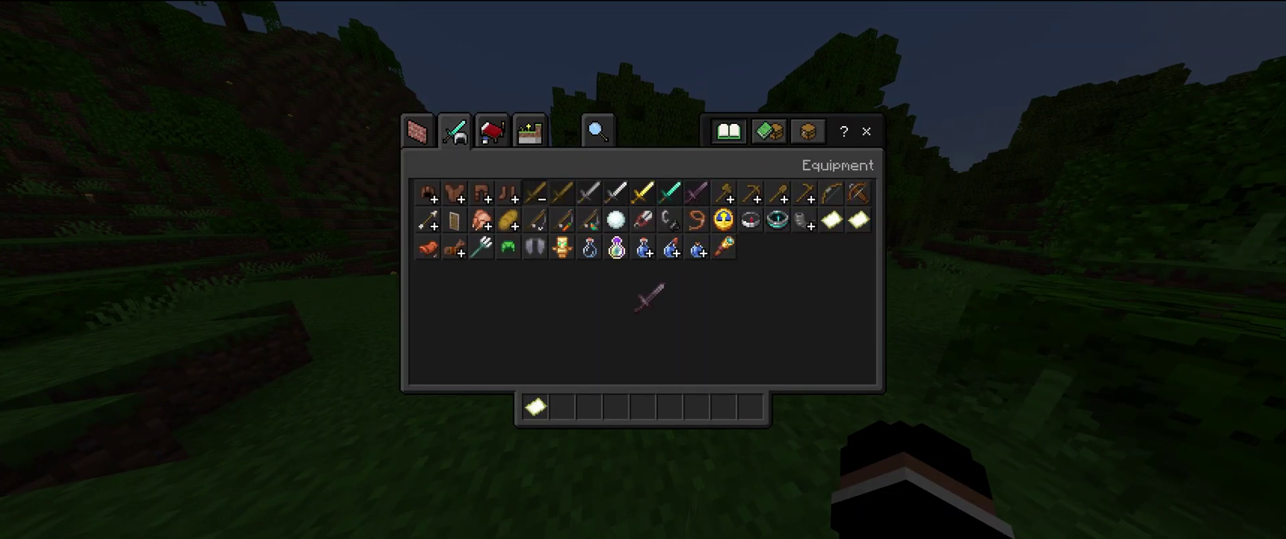
pyautogui.click(643, 406)
pyautogui.click(536, 193)
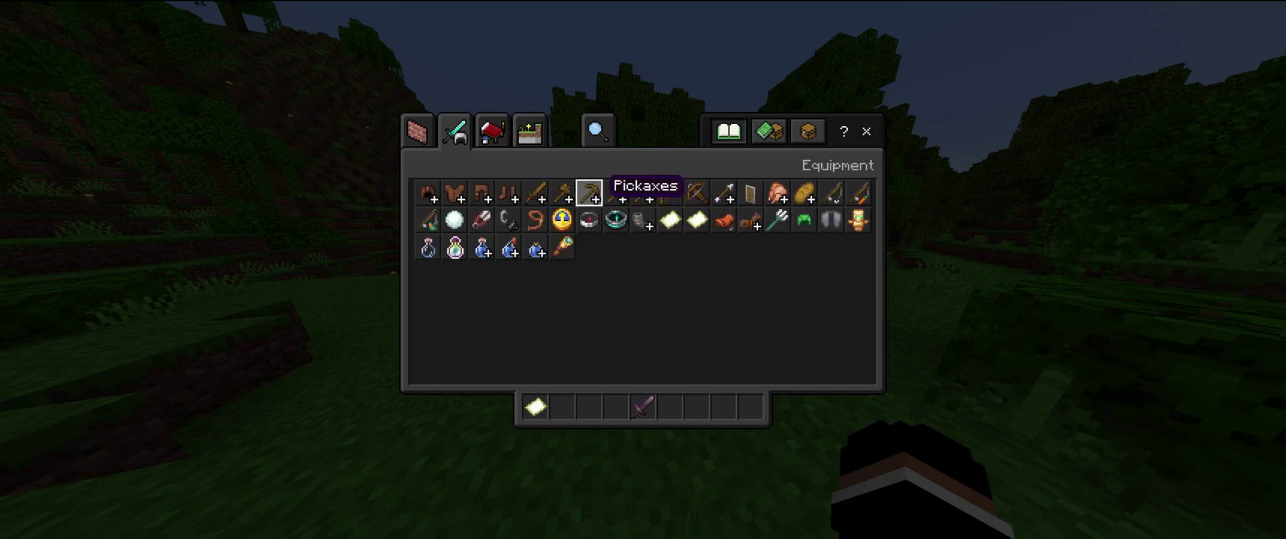
pyautogui.click(597, 190)
pyautogui.click(750, 193)
pyautogui.click(670, 406)
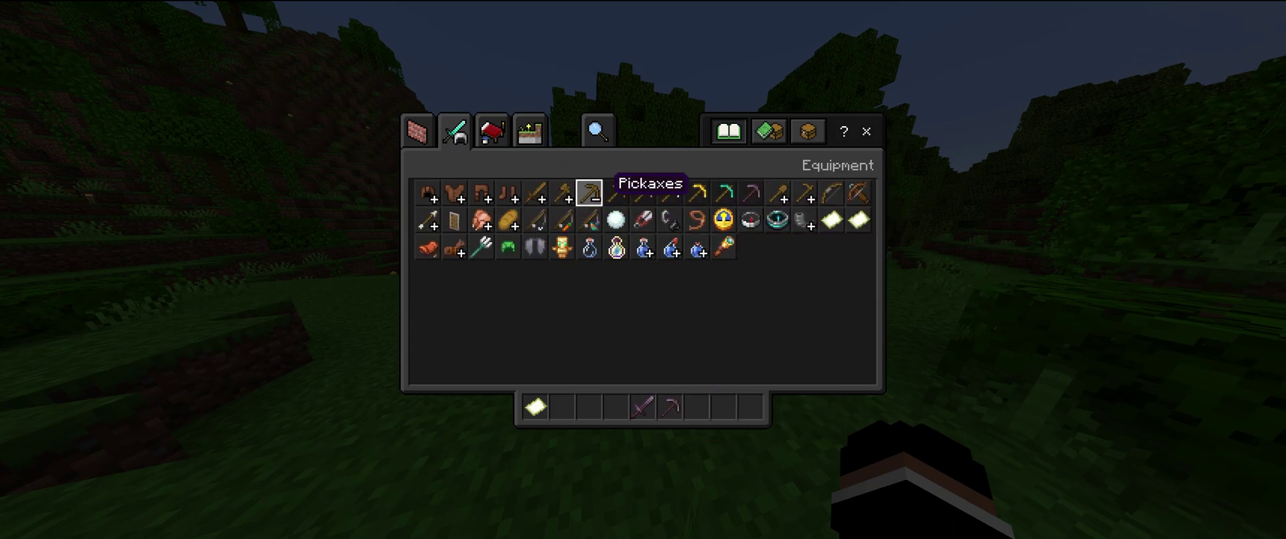
pyautogui.click(589, 193)
# - Add diamond leggings and a recovery compass to the hotbar from the creative Equipment items
pyautogui.click(481, 193)
pyautogui.click(615, 193)
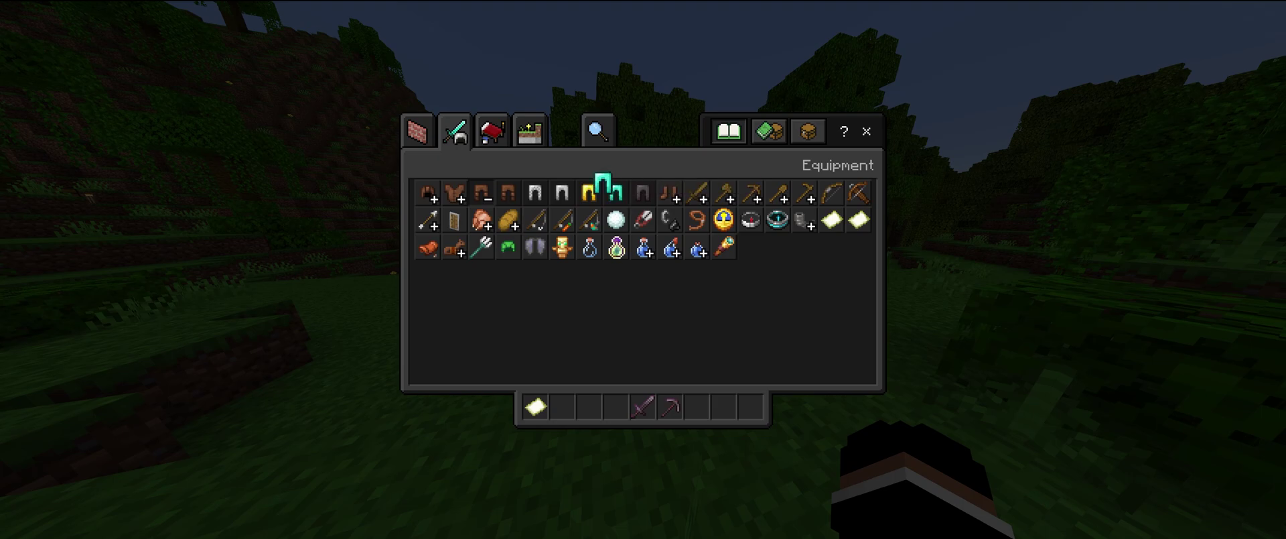
pyautogui.click(616, 406)
pyautogui.click(481, 193)
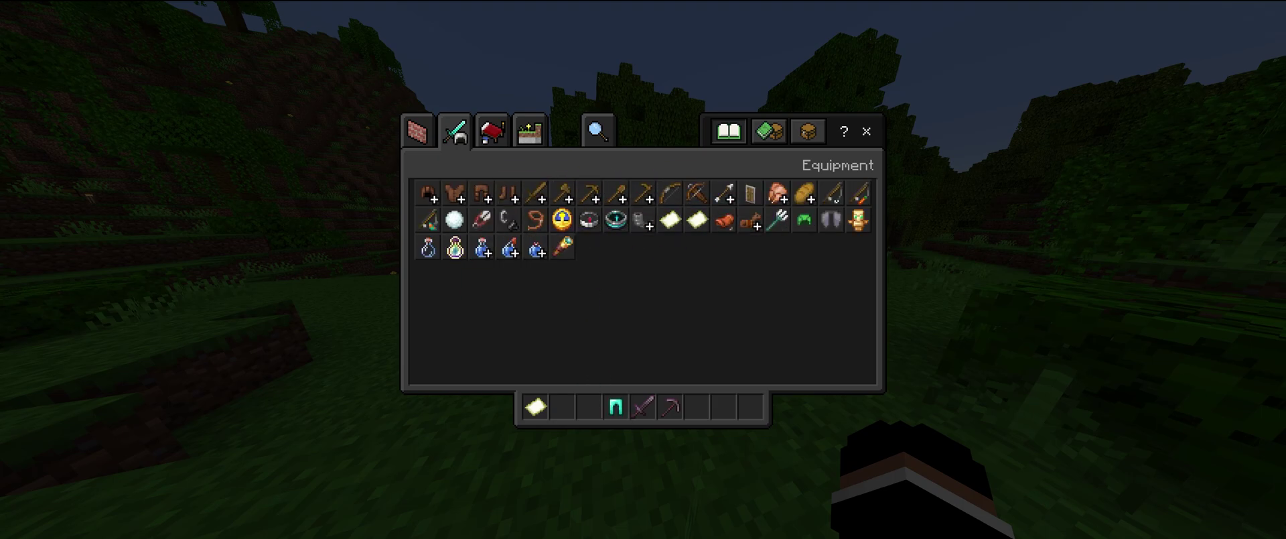
pyautogui.click(616, 220)
pyautogui.click(589, 406)
pyautogui.press('e')
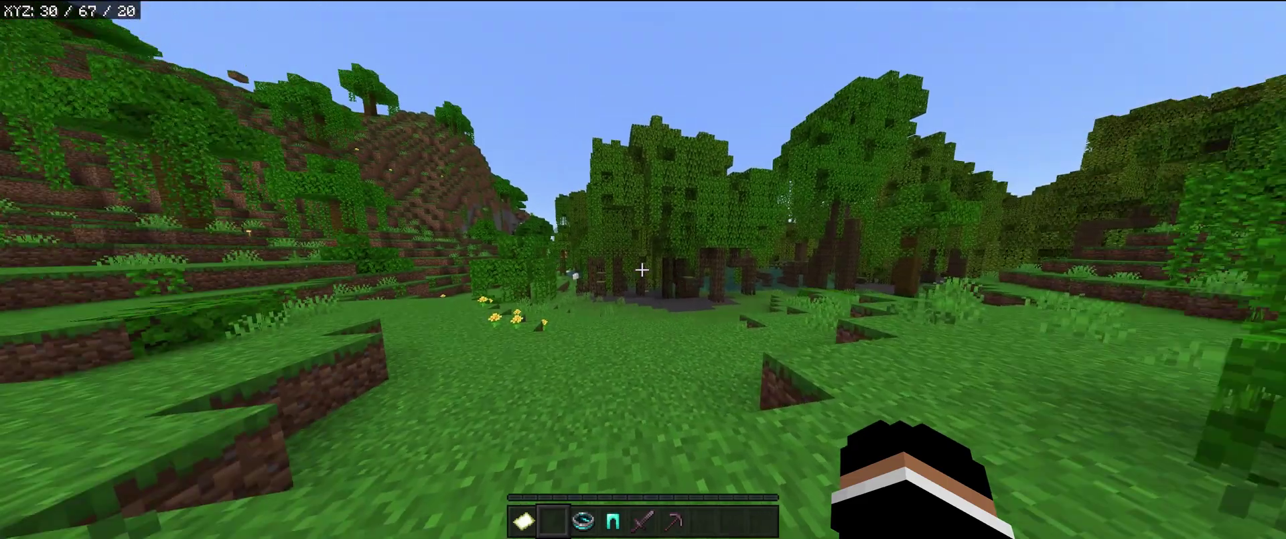
# - Equip the diamond leggings and move the recovery compass into the hotbar slot beside the netherite sword
pyautogui.press('e')
pyautogui.click(769, 131)
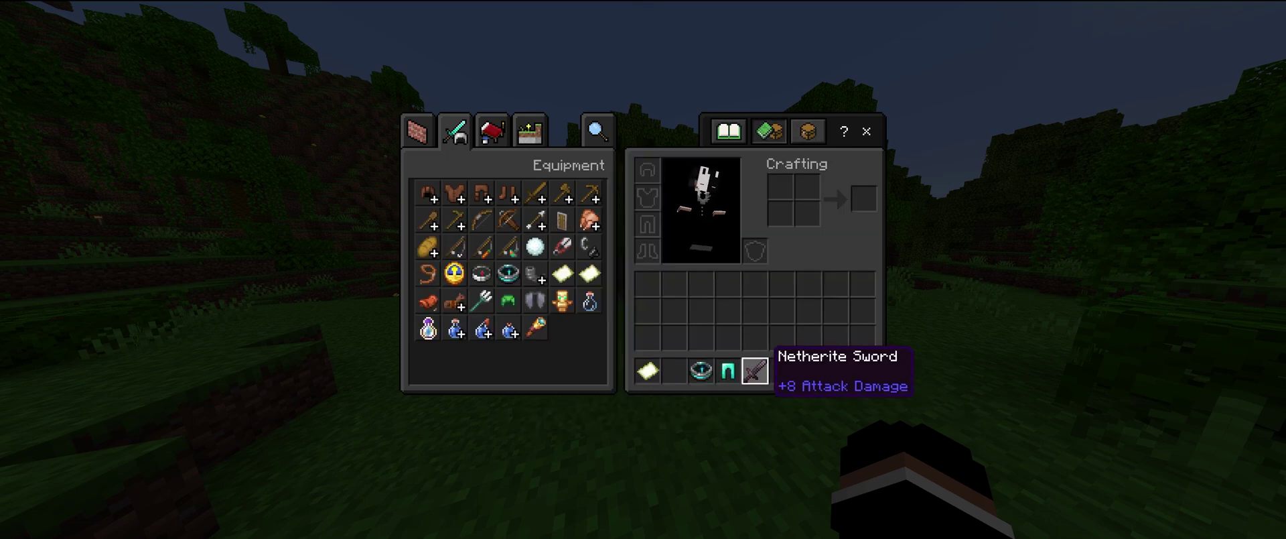
pyautogui.keyDown('shift'); pyautogui.click(727, 371); pyautogui.keyUp('shift')
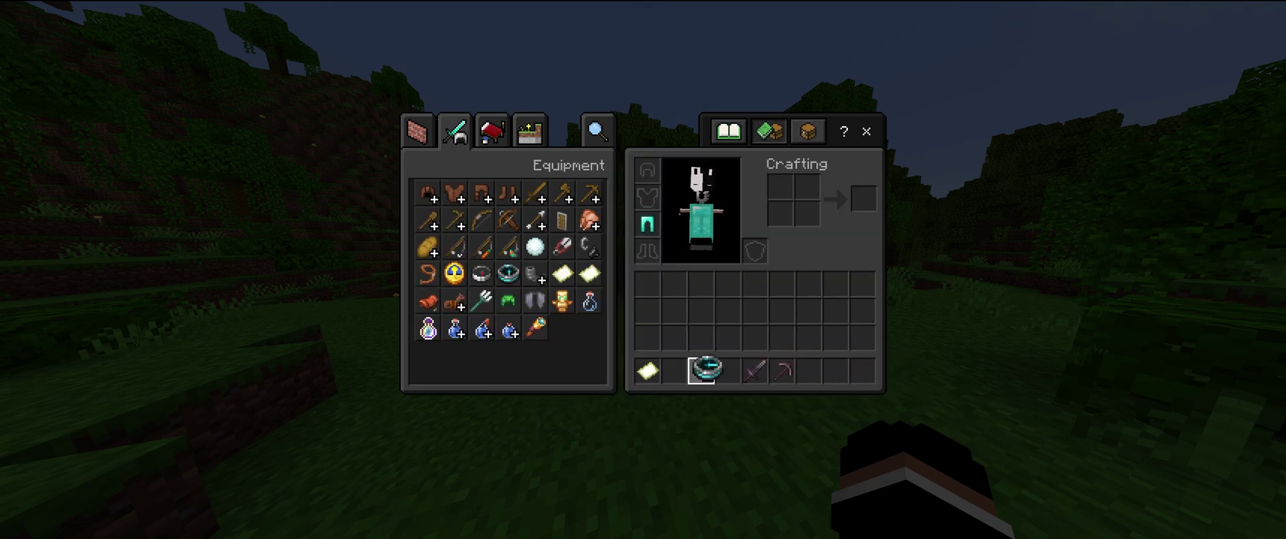
pyautogui.click(701, 371)
pyautogui.click(728, 371)
pyautogui.press('e')
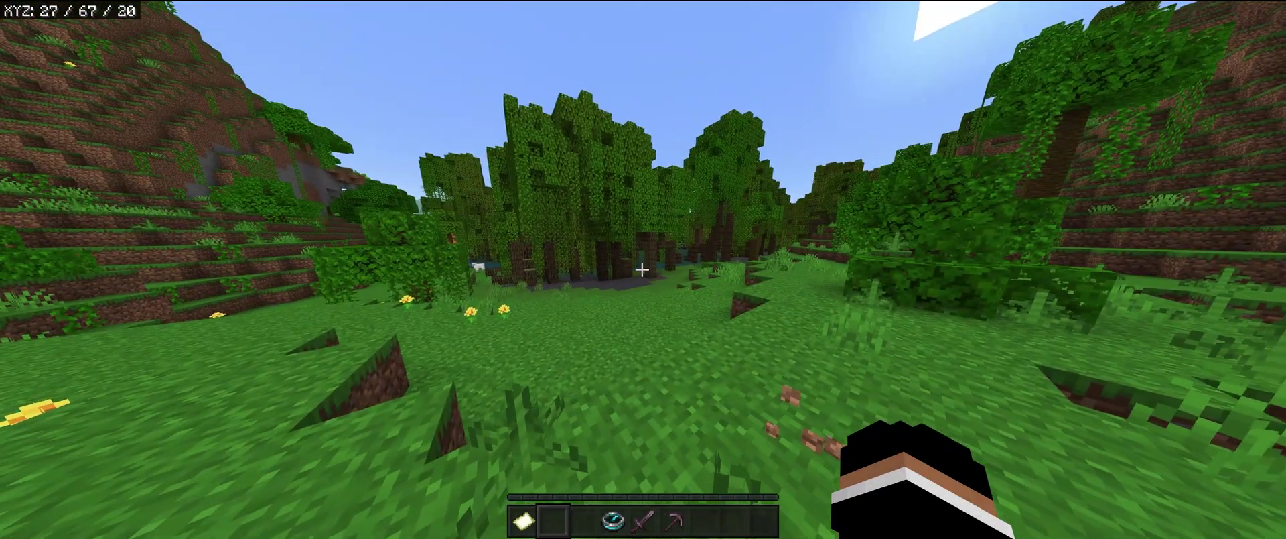
# - Turn off Activate Cheats in the mods world's game settings
pyautogui.press('Escape')
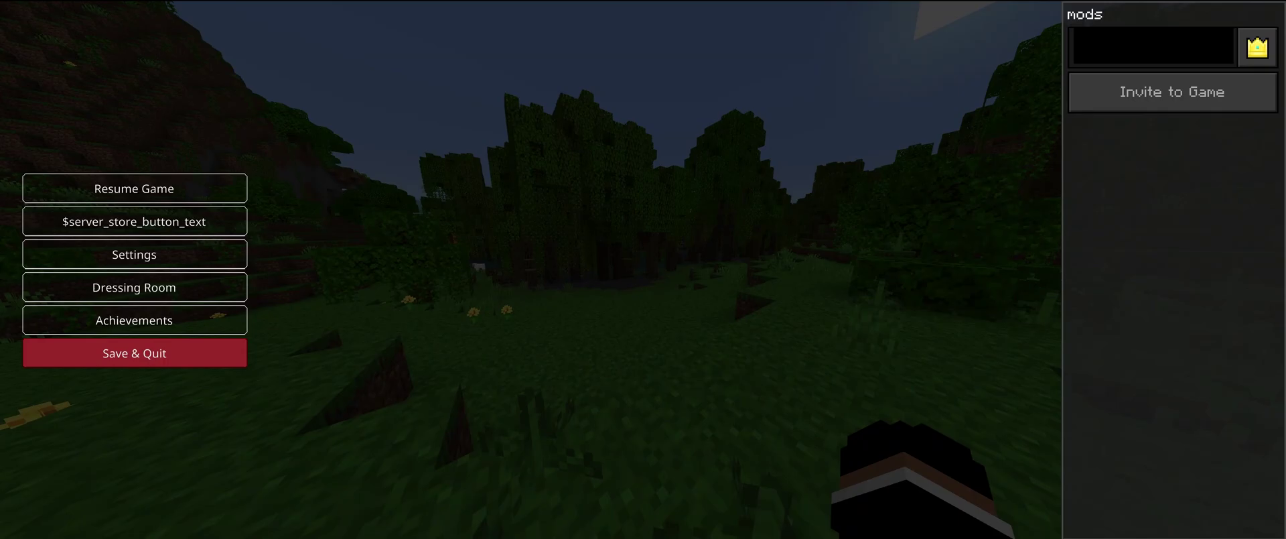
pyautogui.click(134, 254)
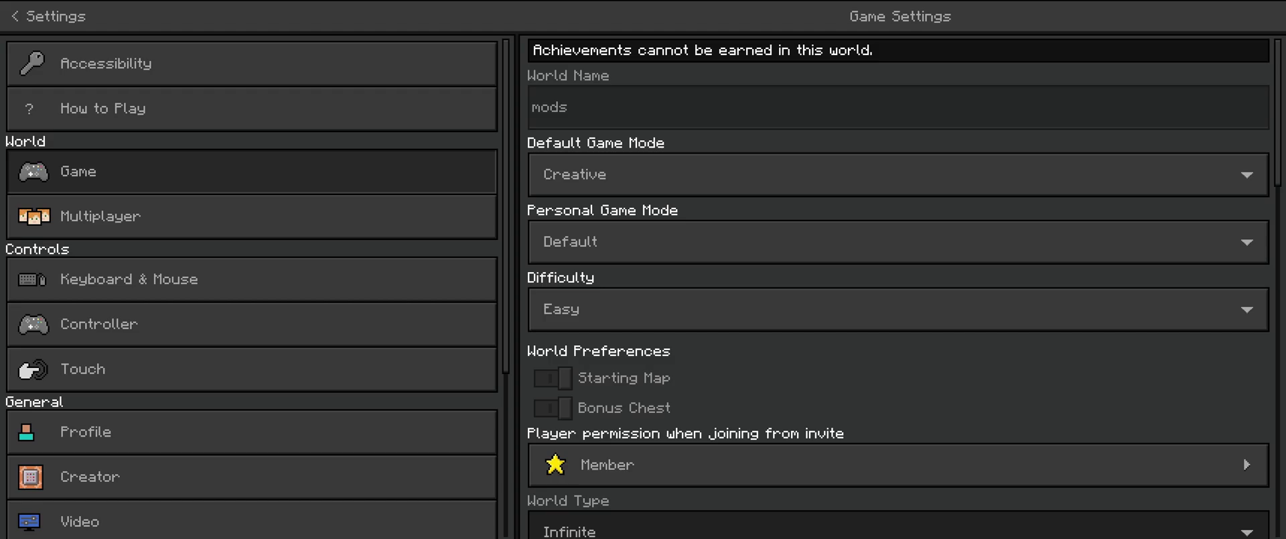
pyautogui.press('Escape')
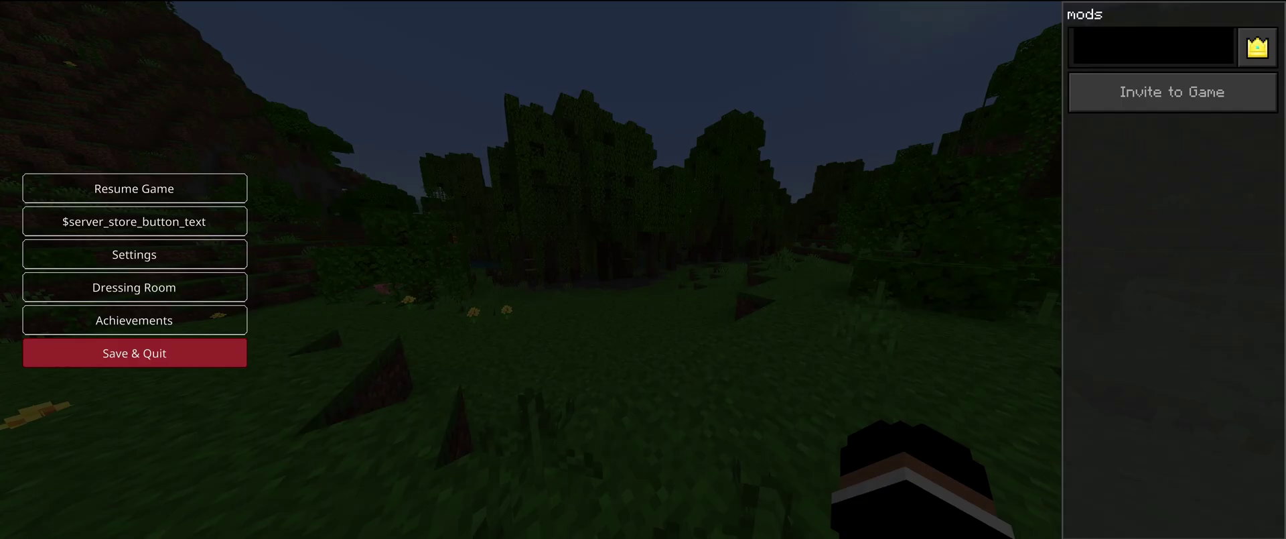
pyautogui.click(134, 255)
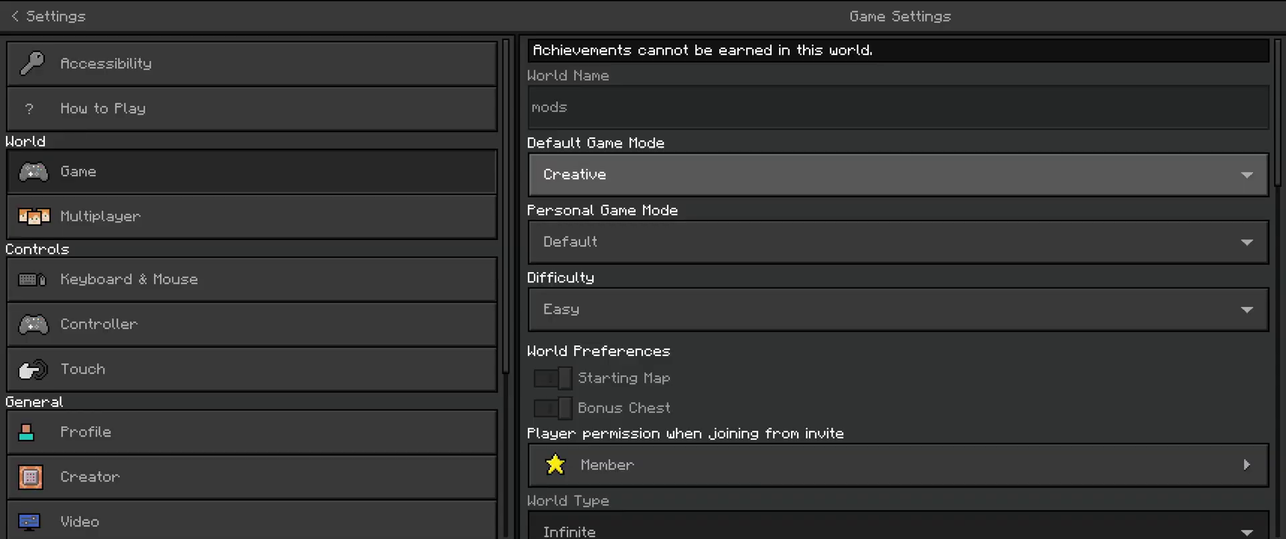
pyautogui.scroll(-10, 898, 242)
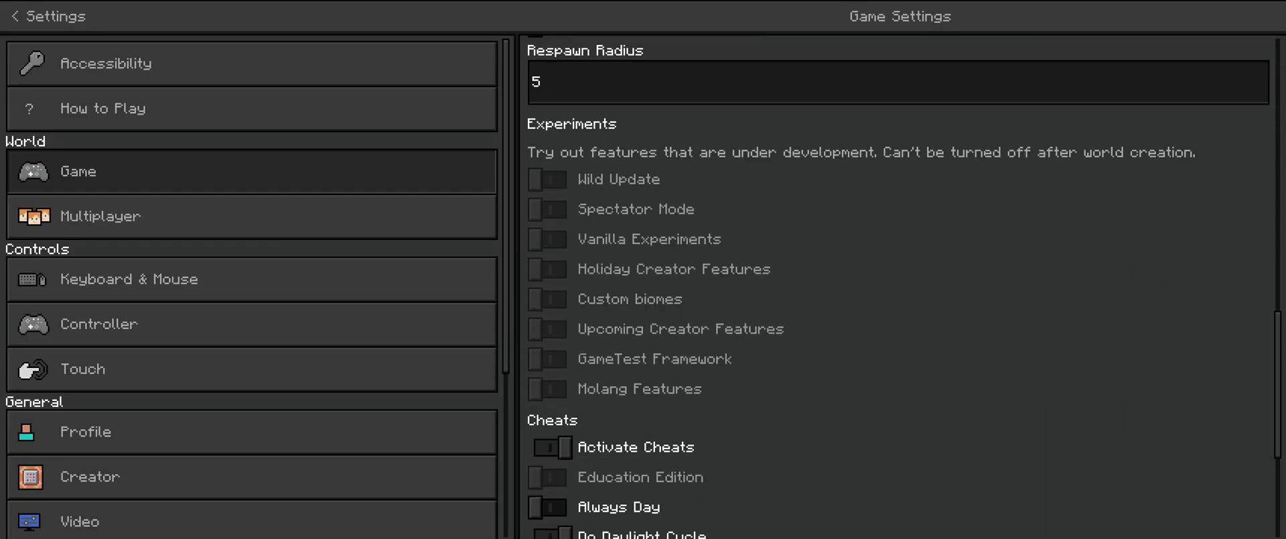
pyautogui.scroll(-2, 549, 402)
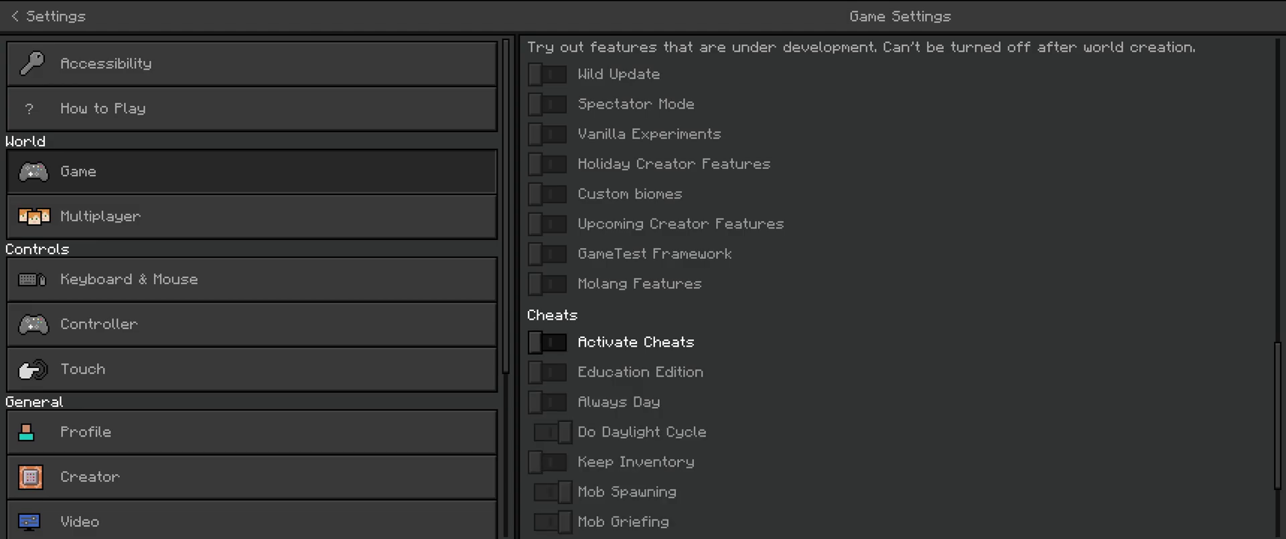
# - Set the world's default game mode to Survival and return to the game
pyautogui.scroll(10, 550, 462)
pyautogui.scroll(4, 898, 288)
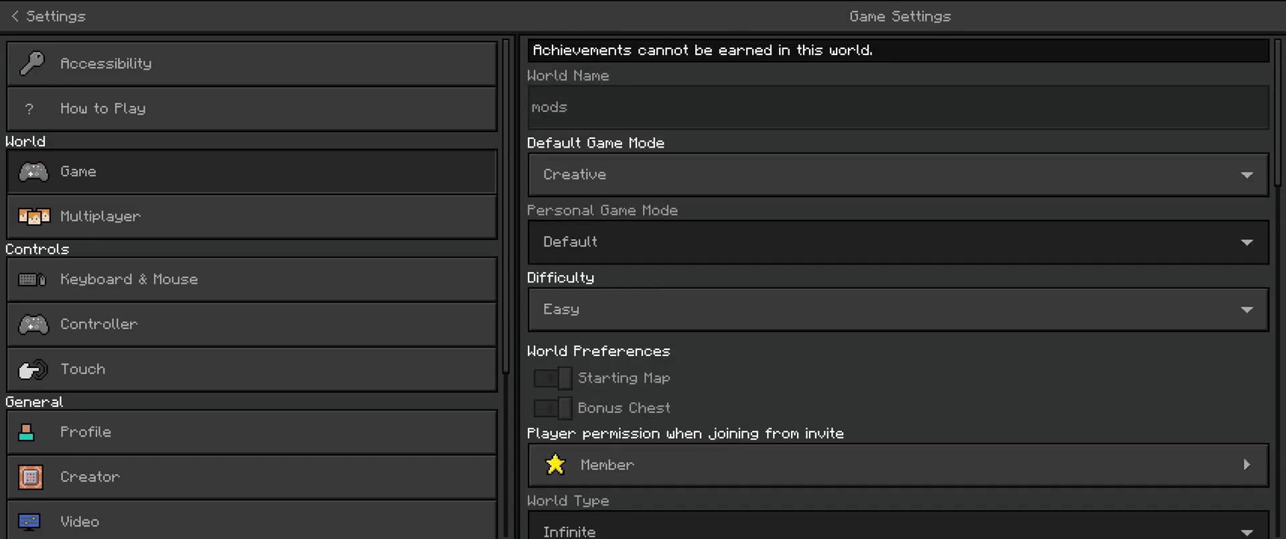
pyautogui.click(897, 173)
pyautogui.click(897, 164)
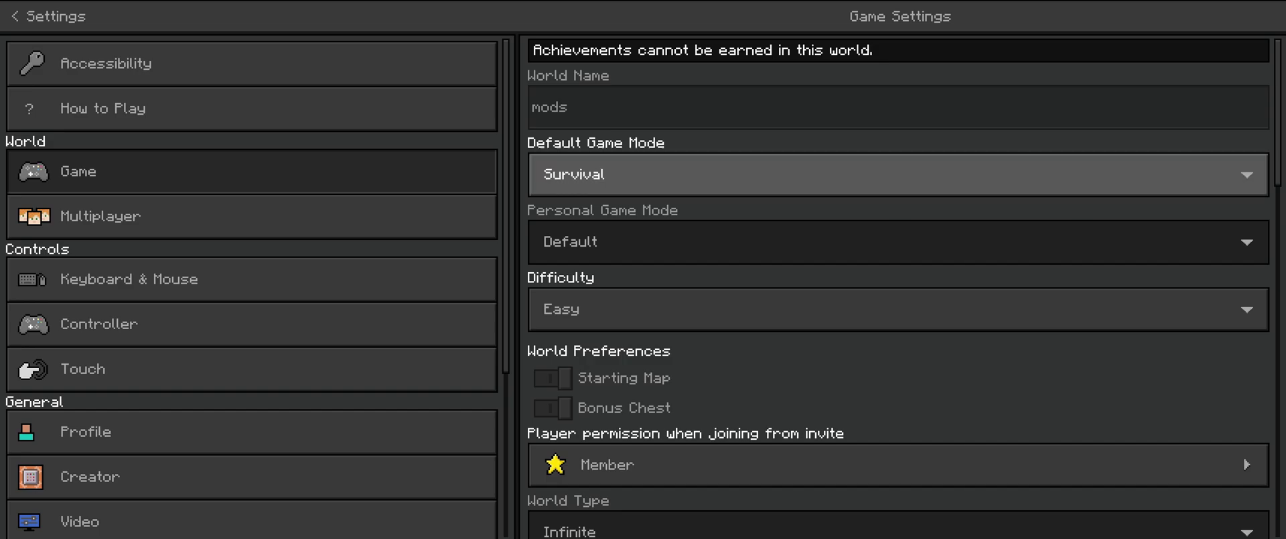
pyautogui.press('Escape')
pyautogui.press('Escape')
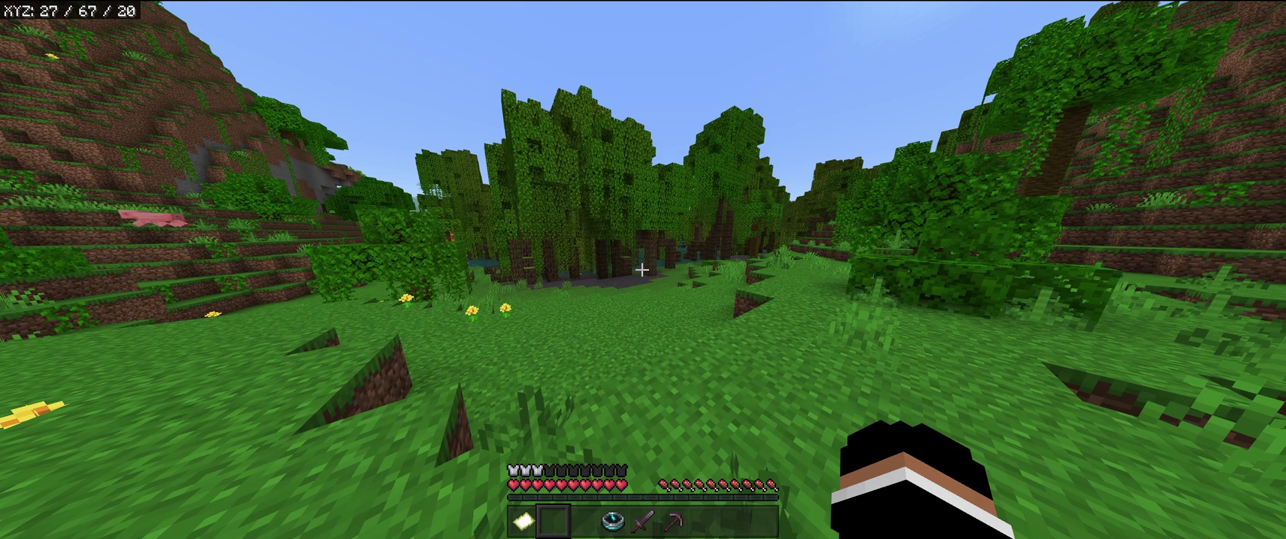
# - Check the survival inventory for the equipped leggings and the hotbar items
pyautogui.press('e')
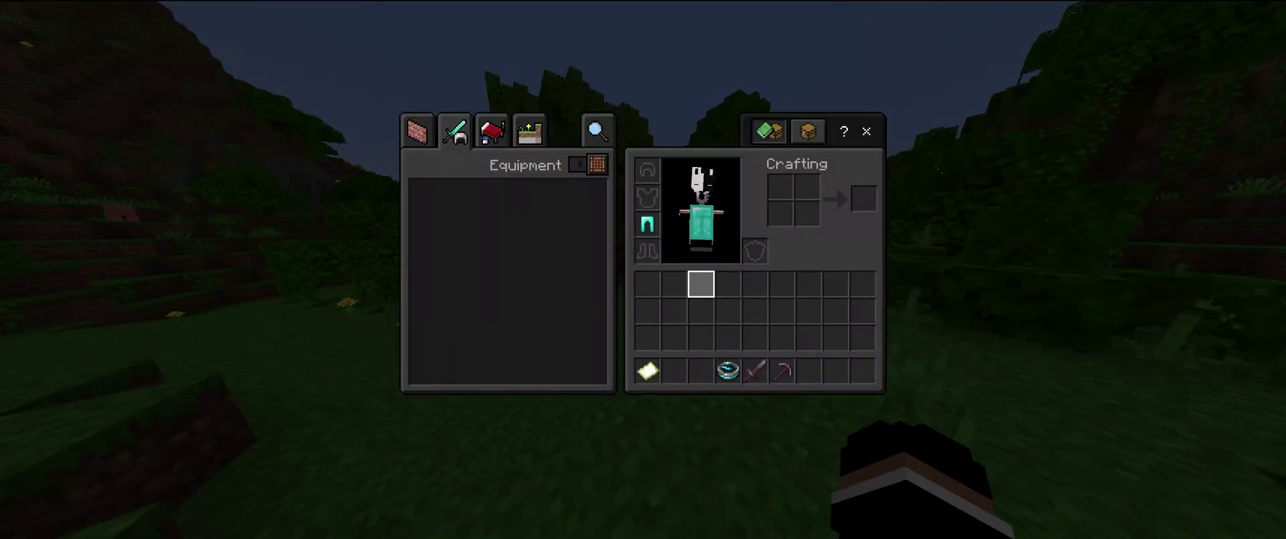
pyautogui.press('e')
pyautogui.press('a')
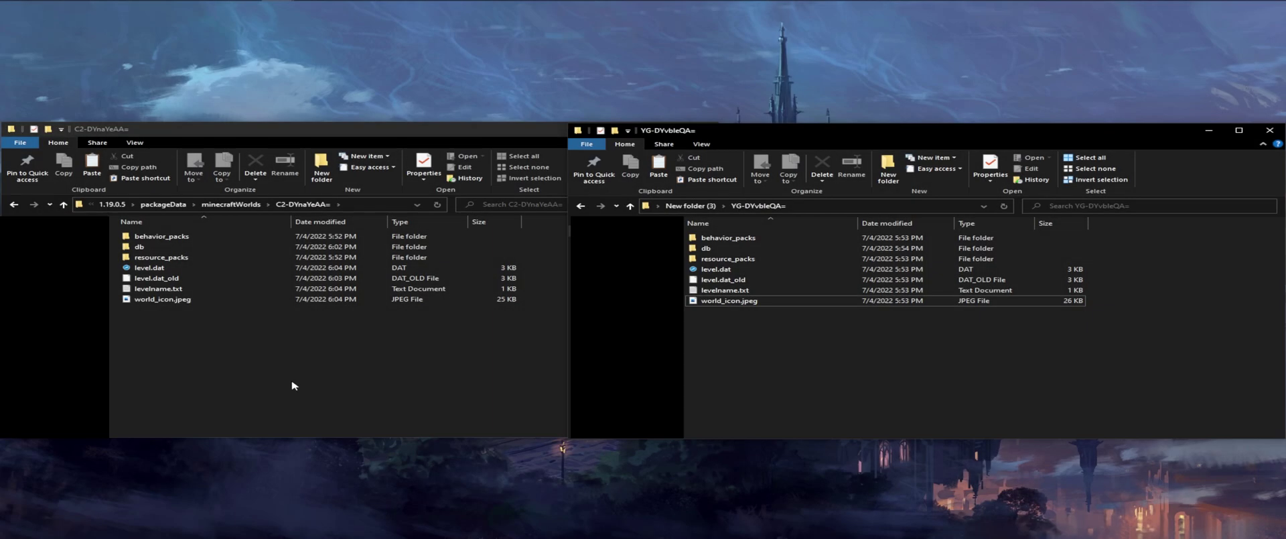
# - Switch to File Explorer and locate level.dat in the C2-DYnaYeAA= world folder
pyautogui.click(367, 355)
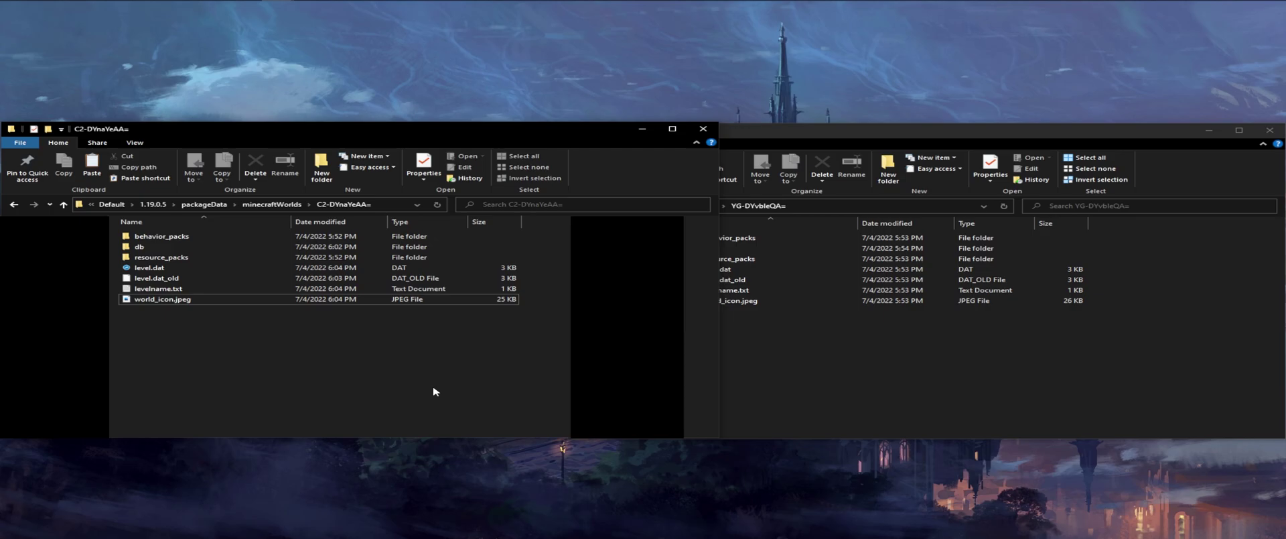
pyautogui.click(147, 268)
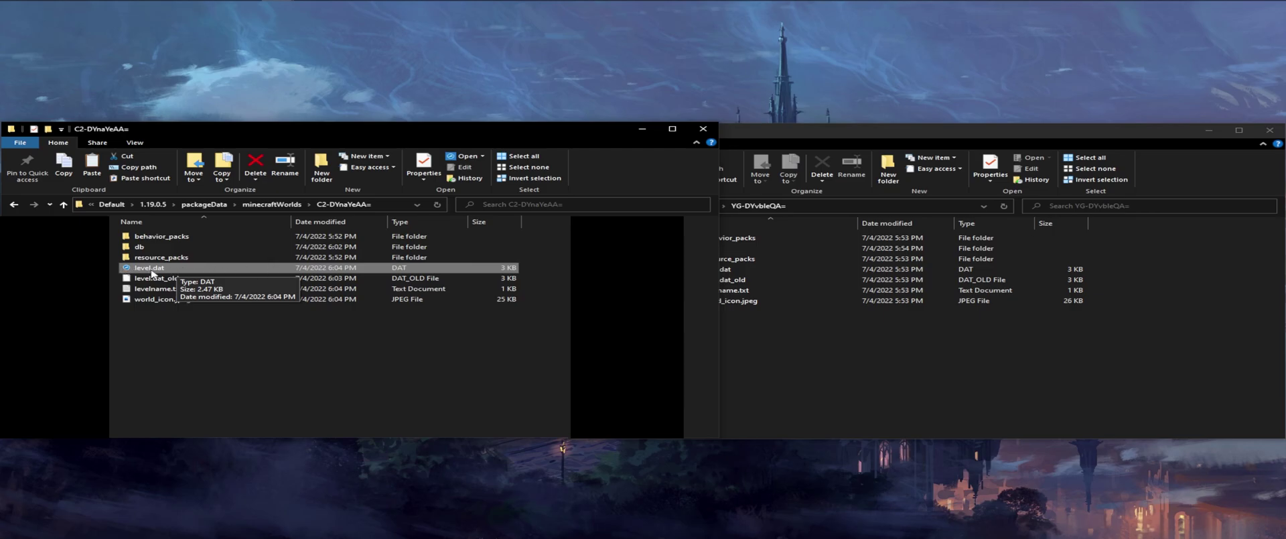
pyautogui.moveTo(247, 346); pyautogui.dragTo(328, 370)
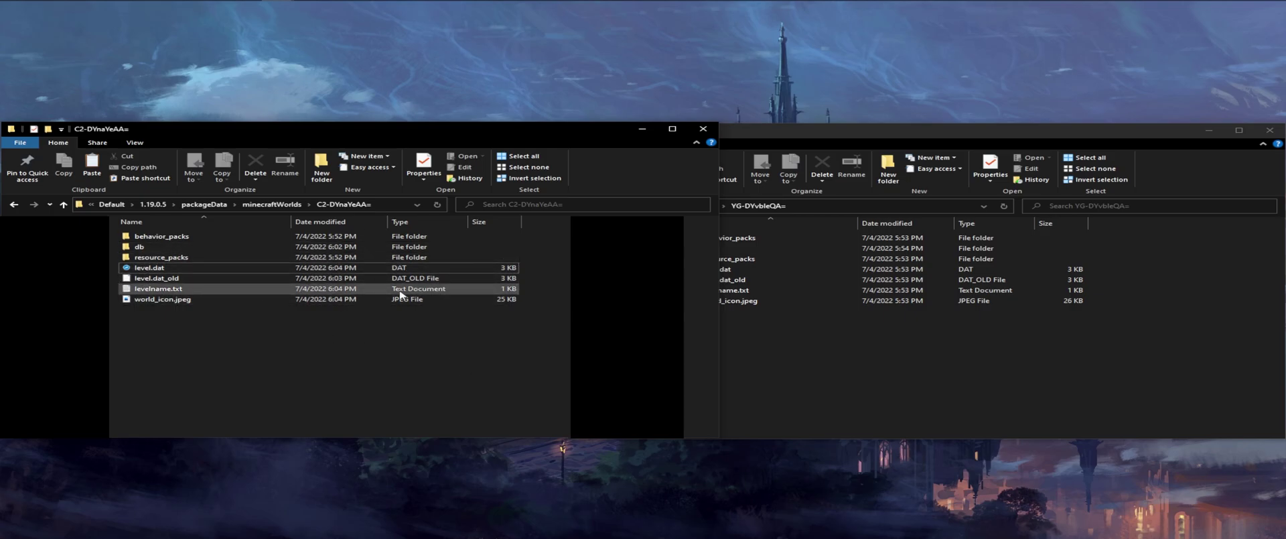
# - Copy level.dat from the YG-DYvbleQA= folder into the C2-DYnaYeAA= world folder, replacing the existing file
pyautogui.click(859, 383)
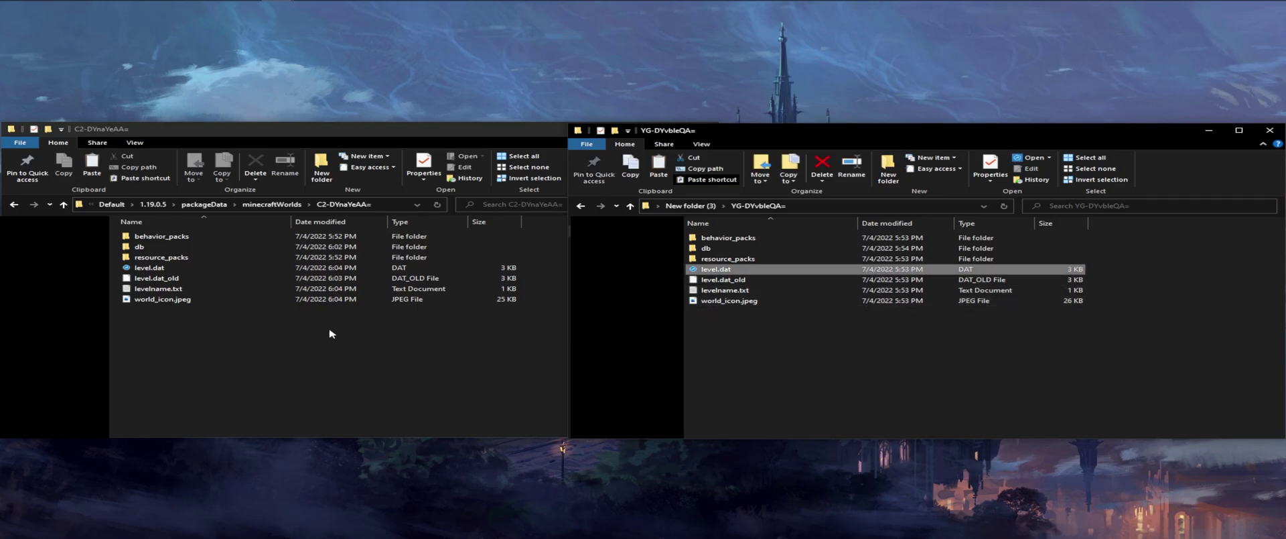
pyautogui.click(317, 352)
pyautogui.hotkey('ctrl', 'v')
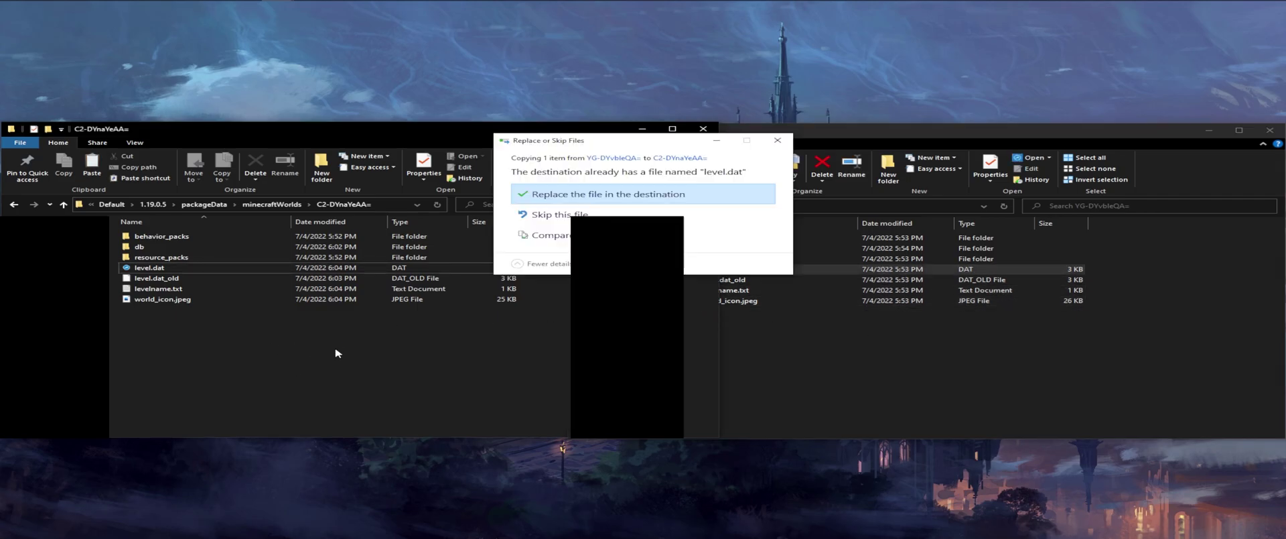
pyautogui.click(649, 194)
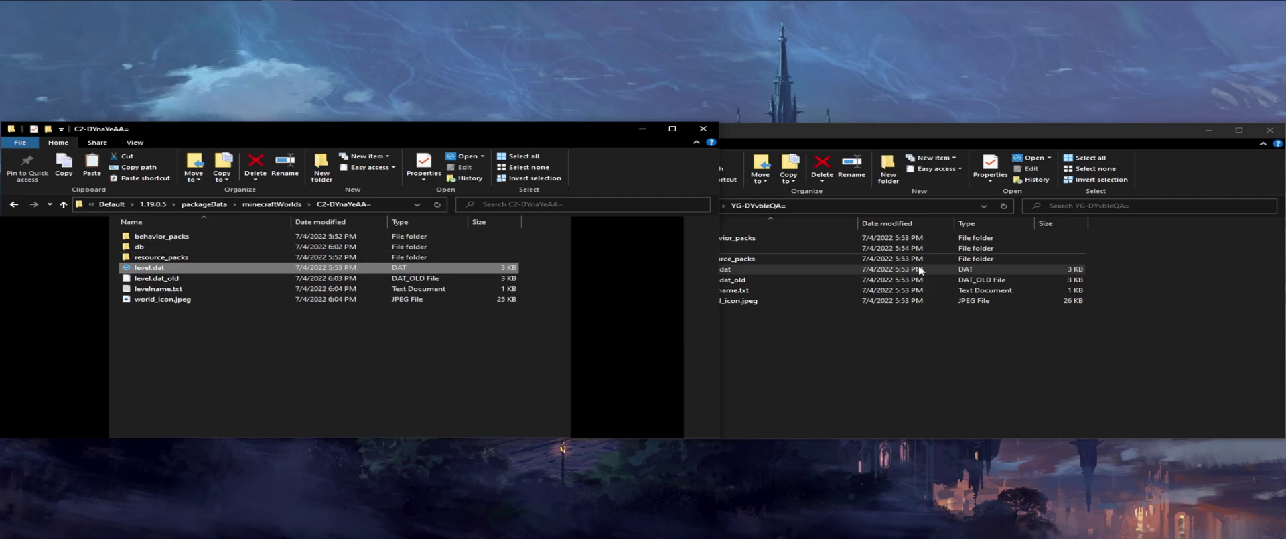
pyautogui.click(861, 336)
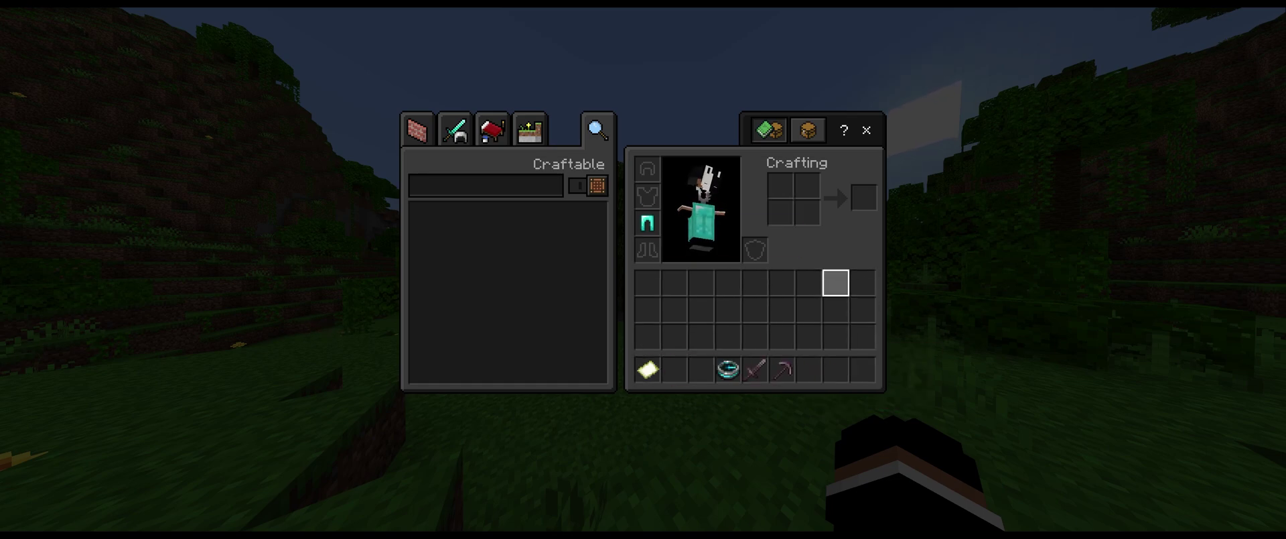
# - Switch back to Minecraft, leave the inventory and check the world's game settings for the achievements notice
pyautogui.press('e')
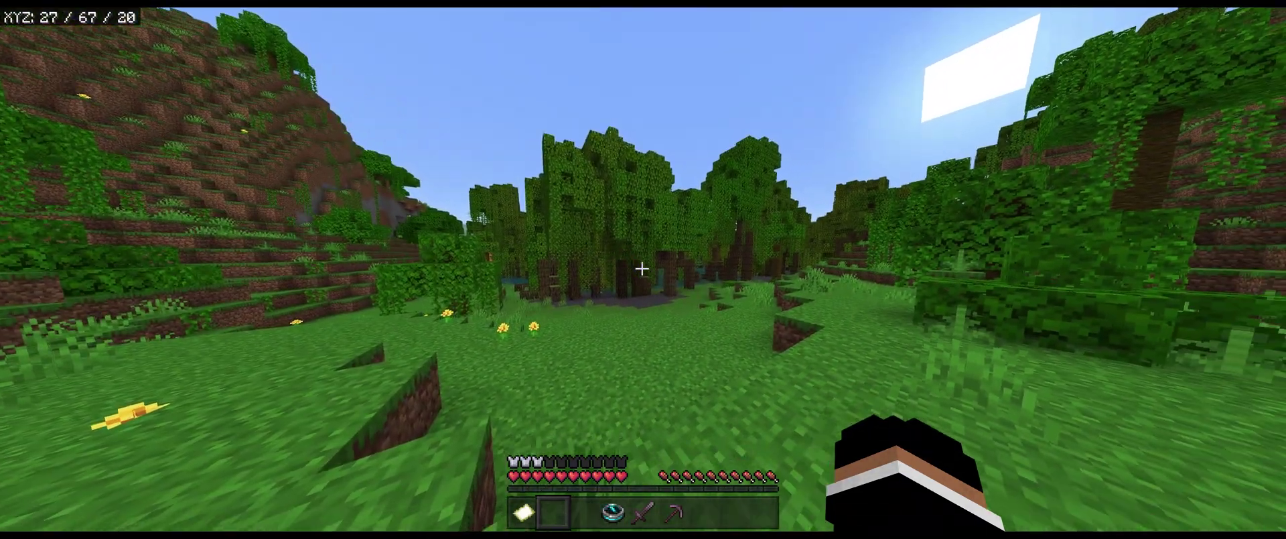
pyautogui.press('Escape')
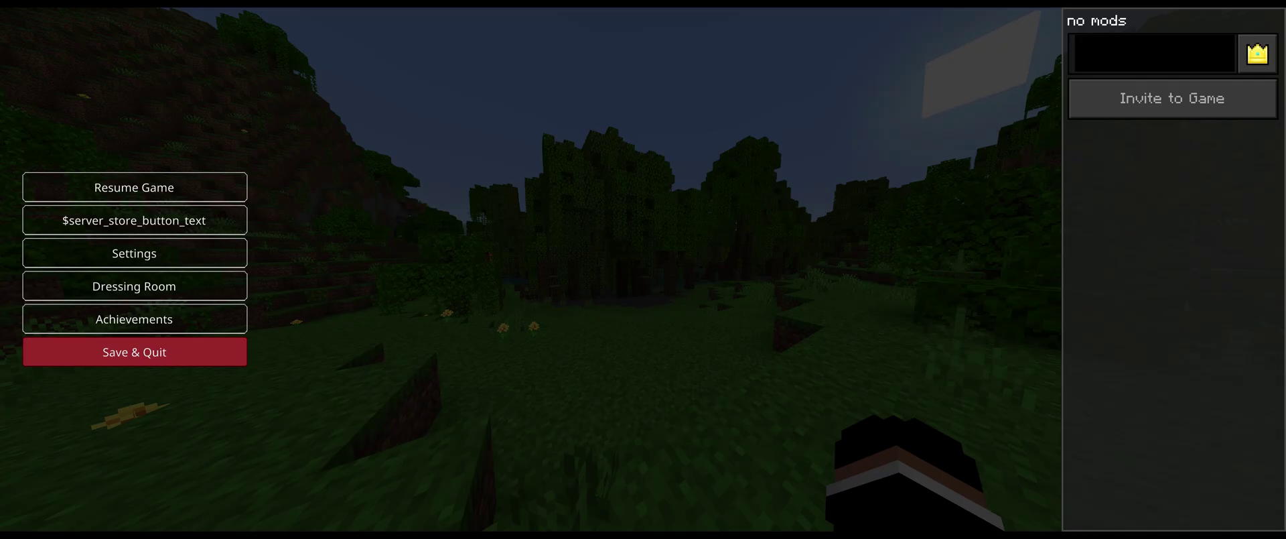
pyautogui.click(134, 253)
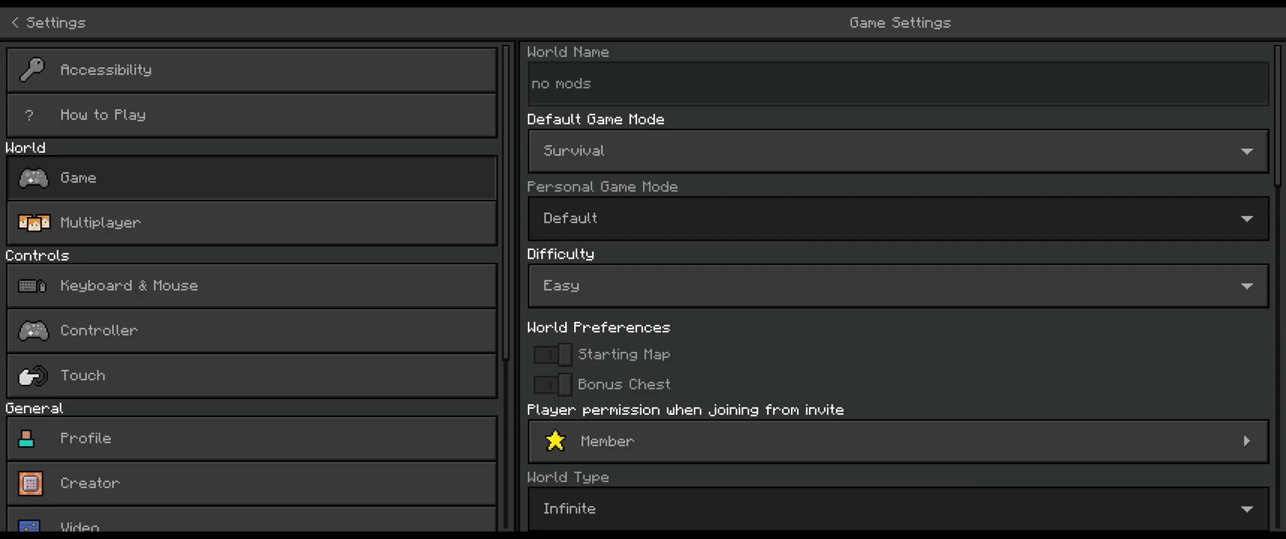
# - Review the world's game settings from the world name down to the Experiments and Cheats options, and return to the game
pyautogui.scroll(-5, 898, 286)
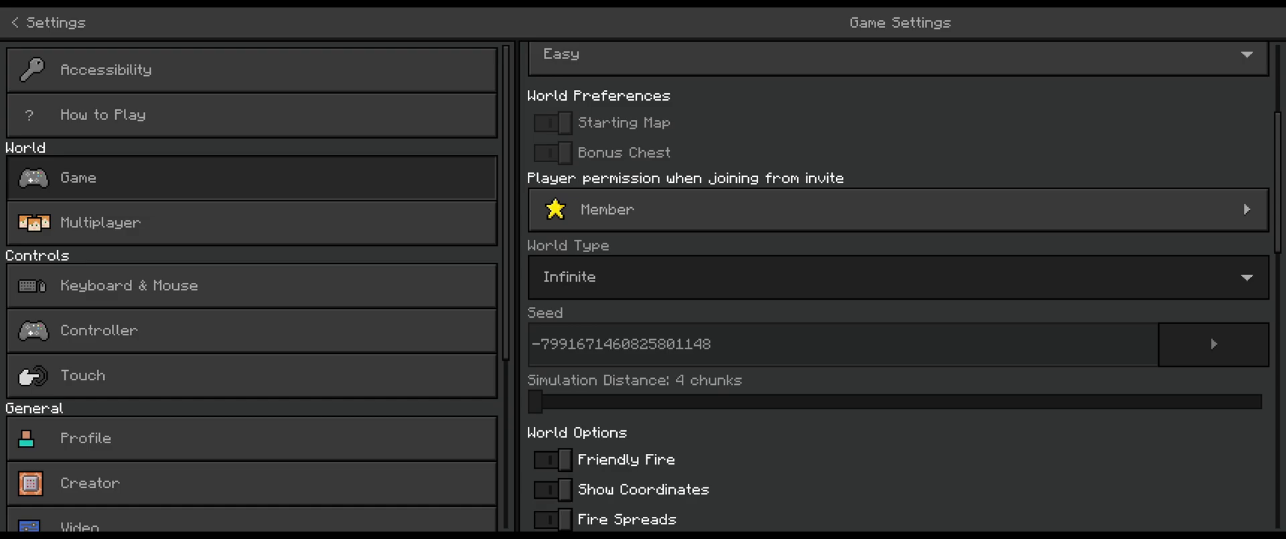
pyautogui.scroll(5, 898, 286)
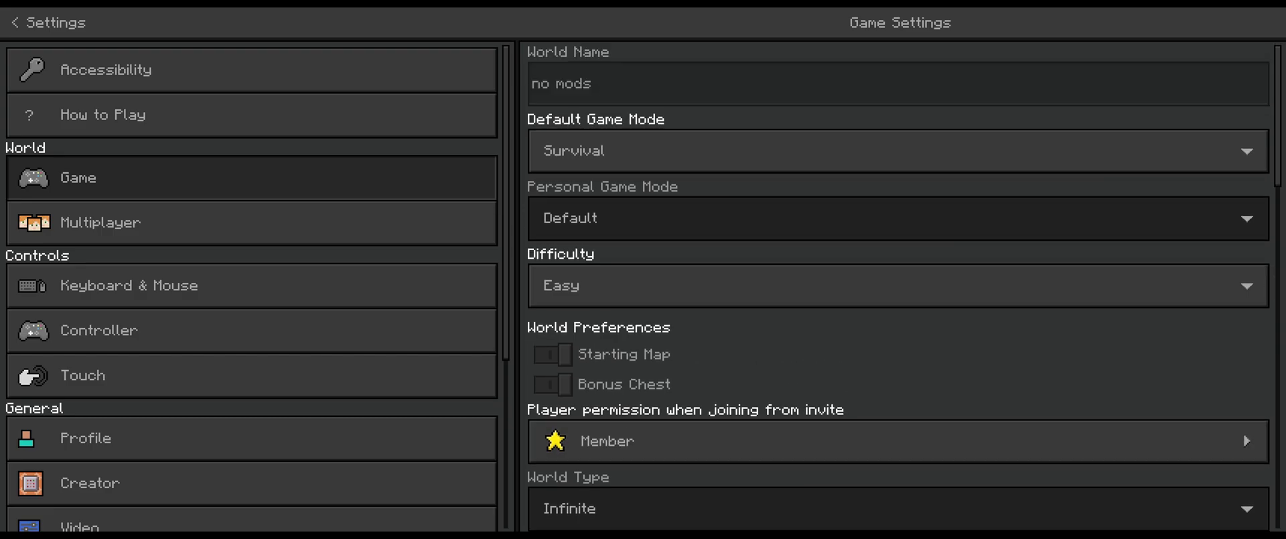
pyautogui.scroll(-15, 897, 285)
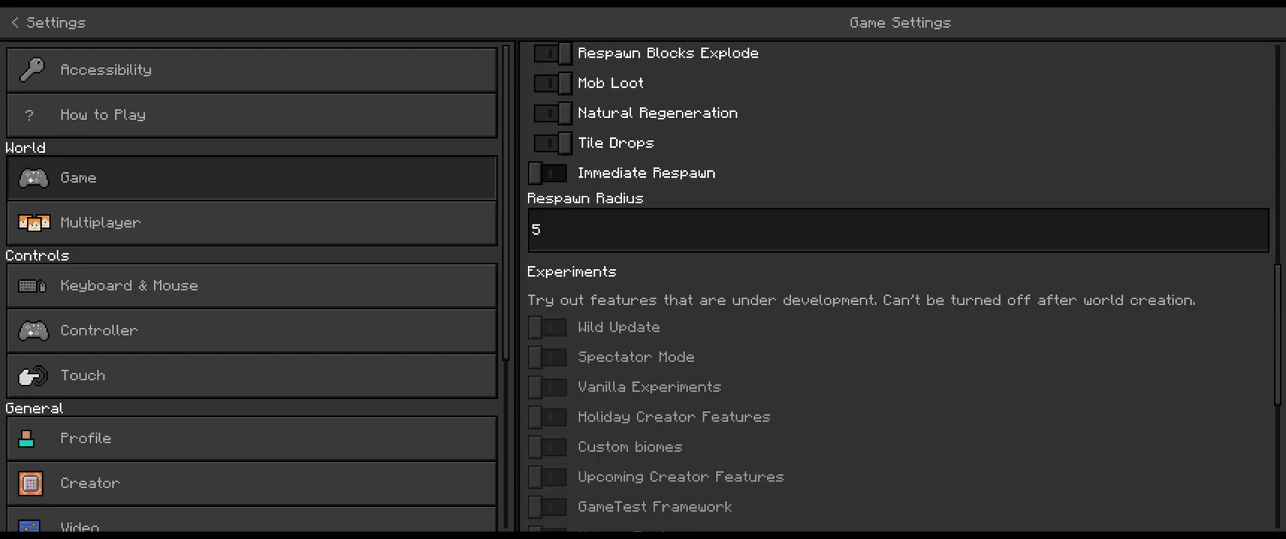
pyautogui.scroll(-6, 898, 285)
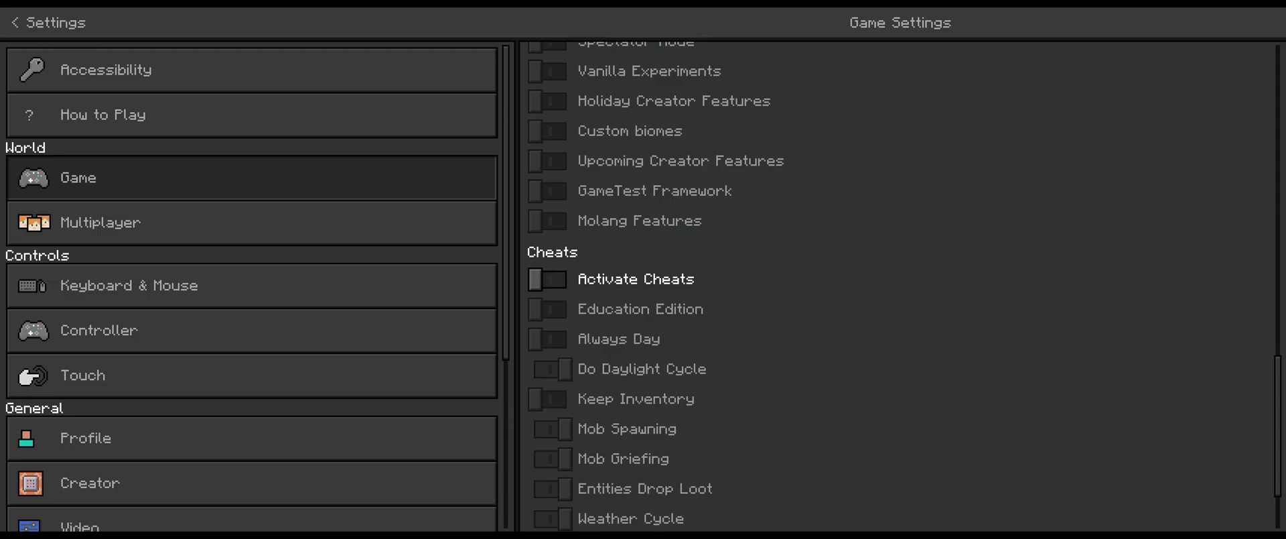
pyautogui.scroll(15, 897, 282)
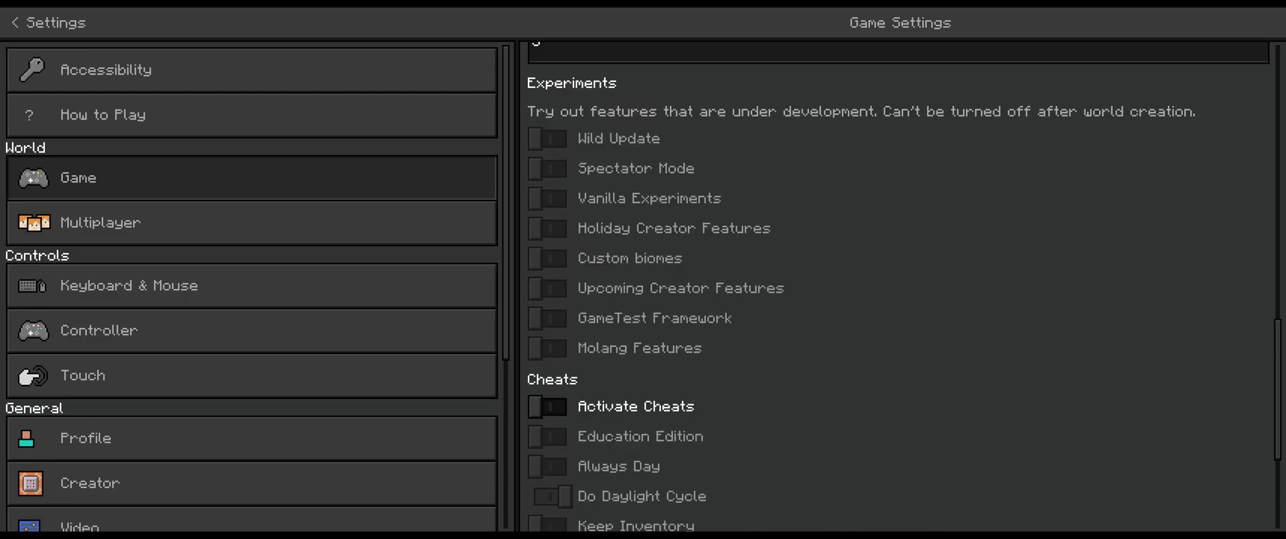
pyautogui.press('Left')
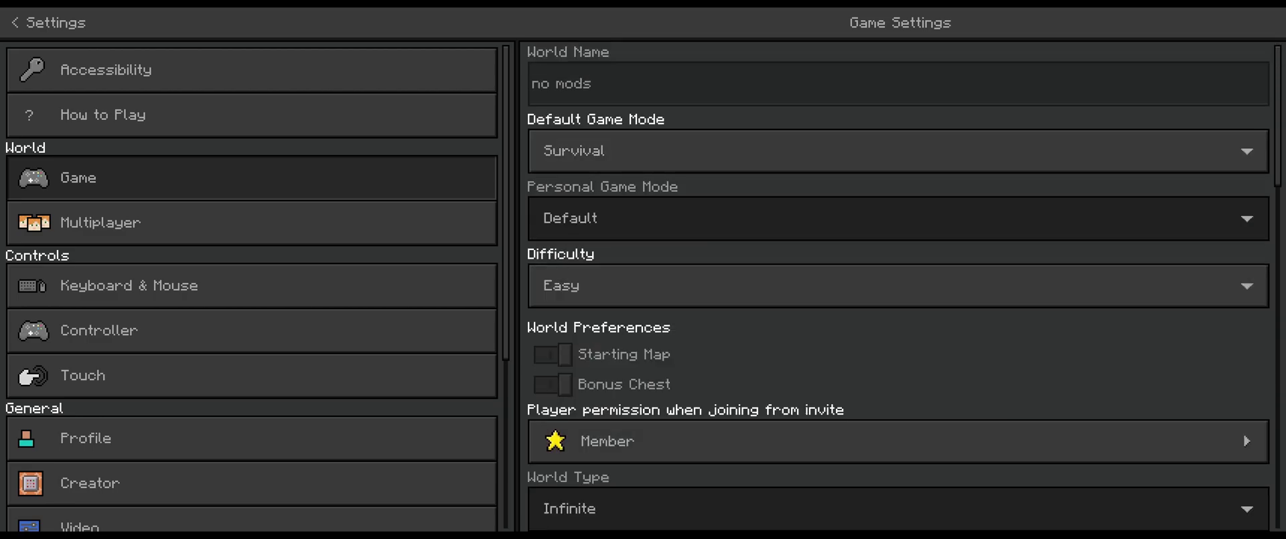
pyautogui.press('Up')
pyautogui.press('Up')
pyautogui.press('Return')
pyautogui.press('Escape')
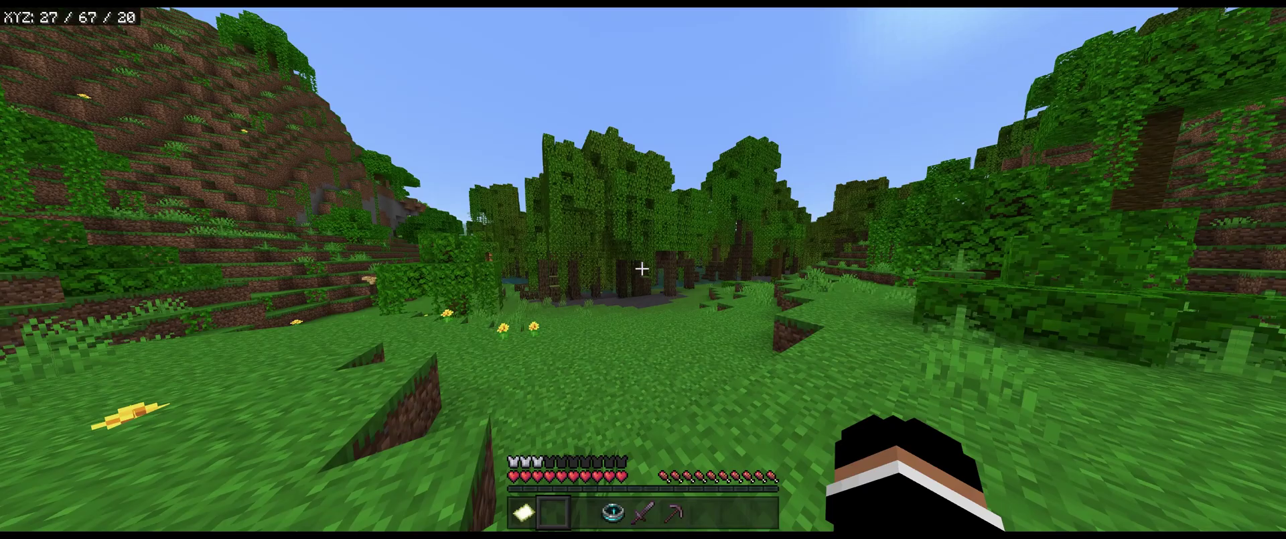
# - Check the survival inventory, and walk across the grass while holding the map and the sword from the hotbar
pyautogui.press('e')
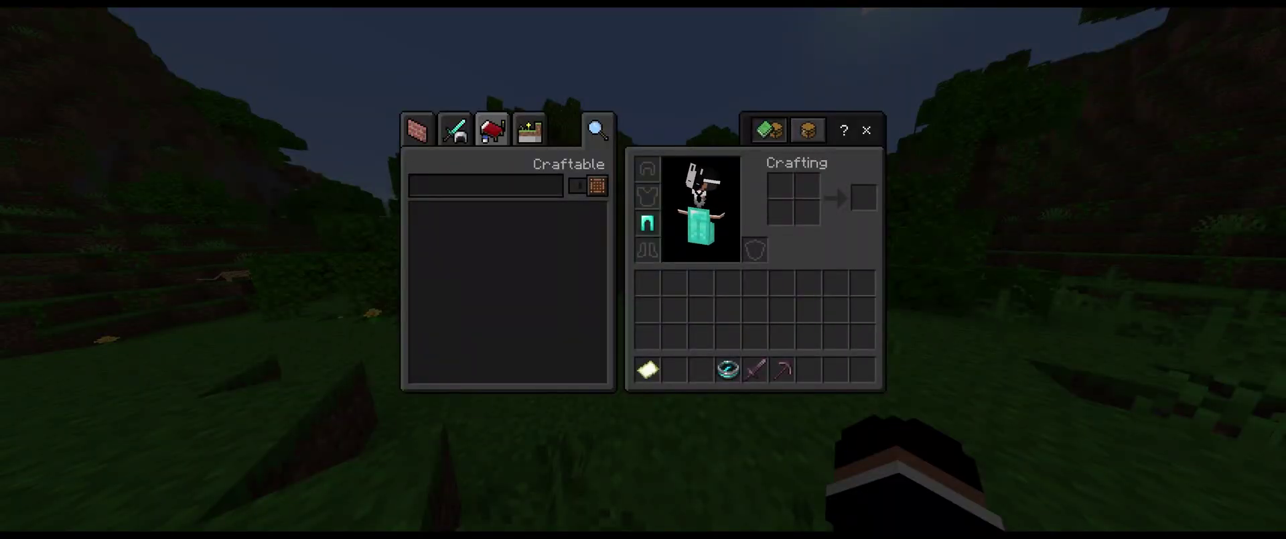
pyautogui.press('e')
pyautogui.press('6')
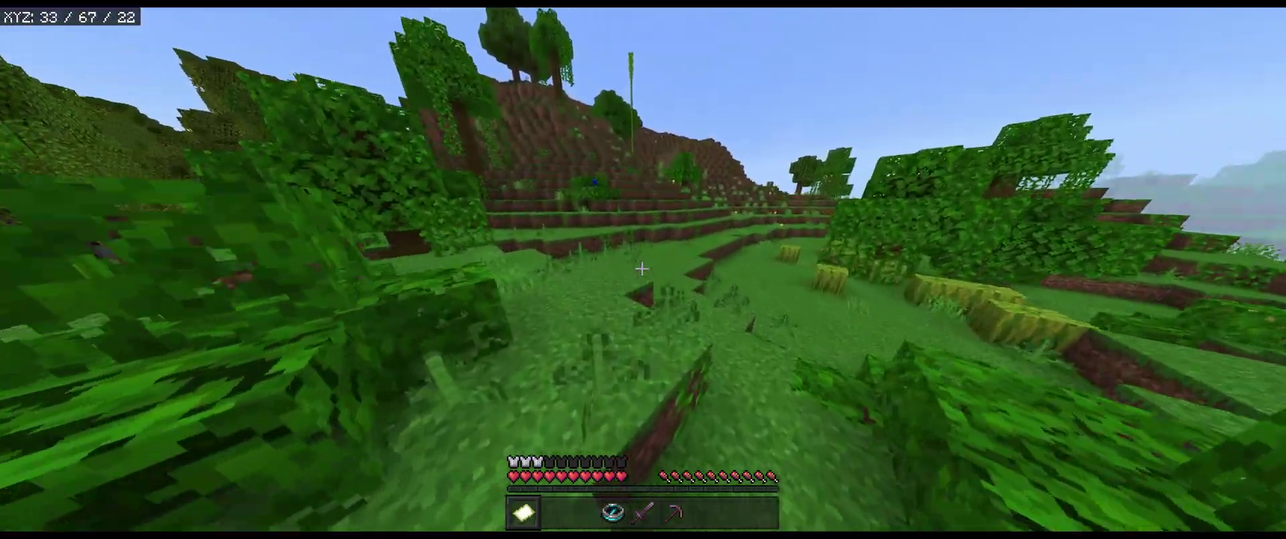
pyautogui.press('w')
pyautogui.press('8')
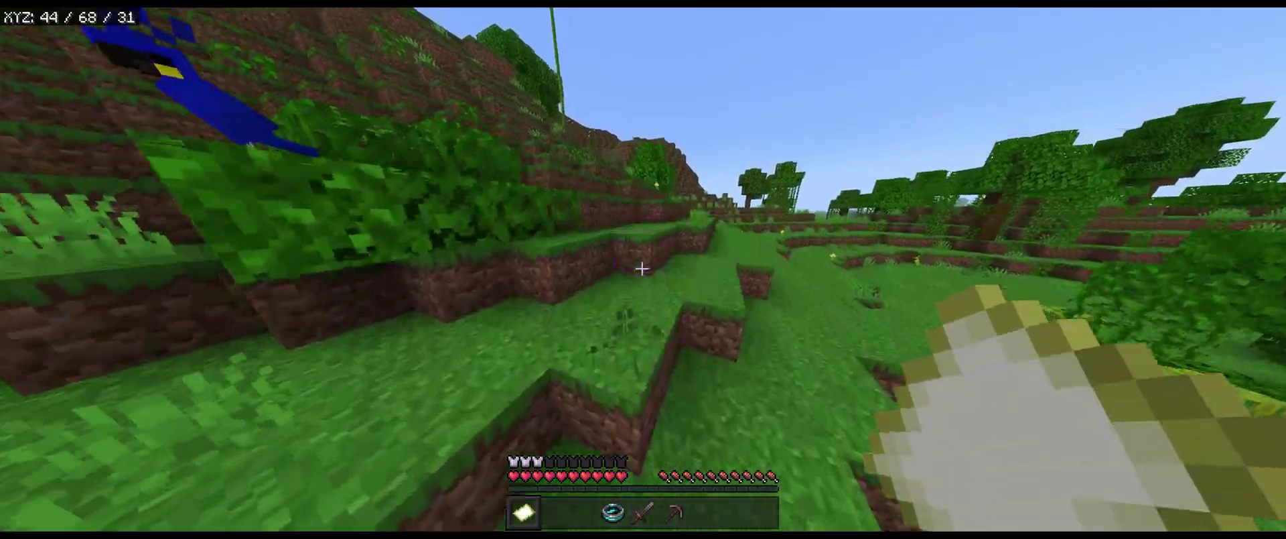
pyautogui.press('w')
pyautogui.press('6')
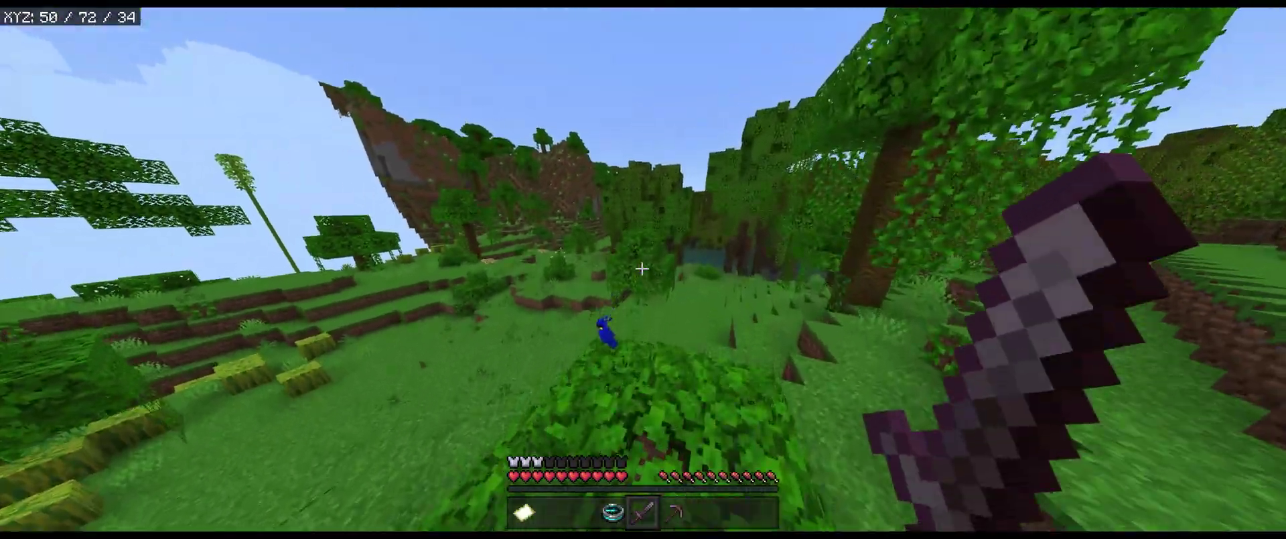
pyautogui.press('7')
pyautogui.press('w')
# - Recheck the equipped leggings and hotbar items in the inventory, and walk back towards the mangrove trees
pyautogui.press('e')
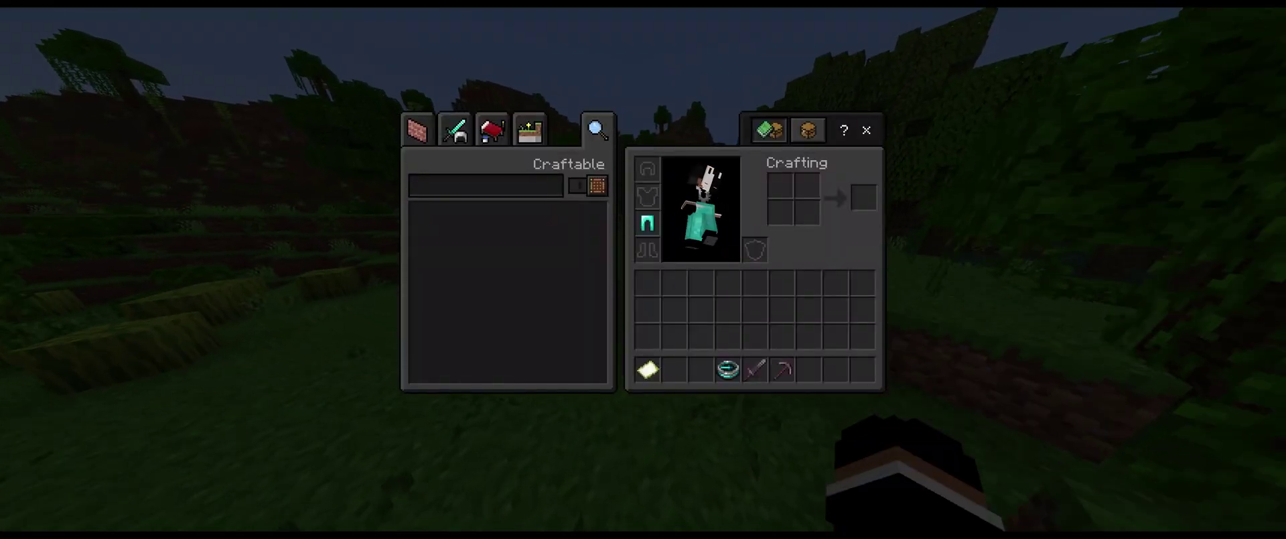
pyautogui.press('e')
pyautogui.press('w')
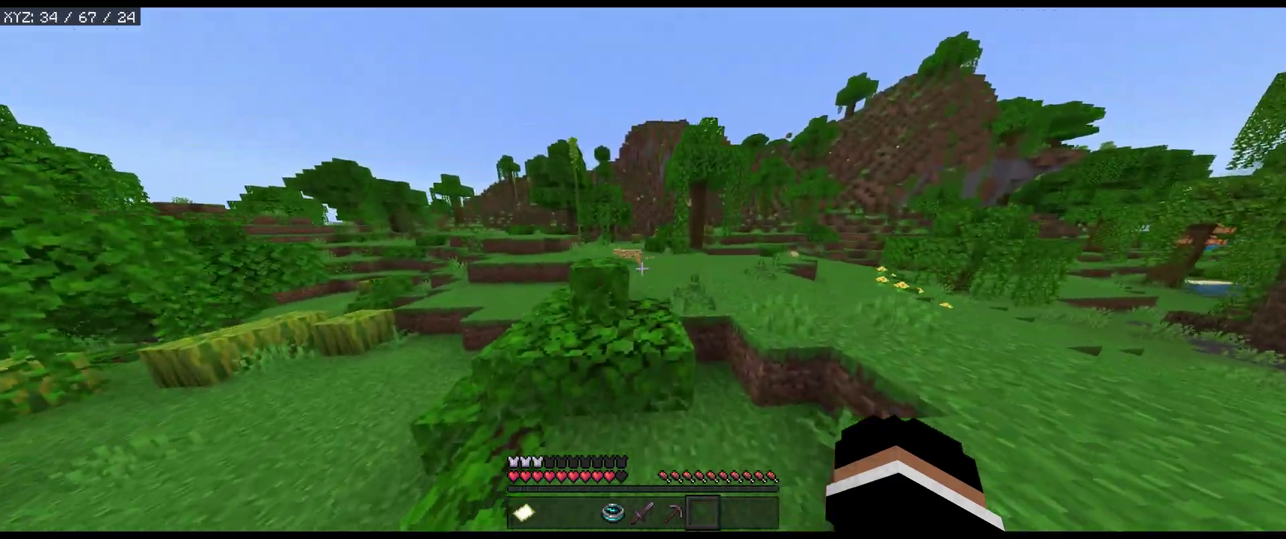
pyautogui.press('w')
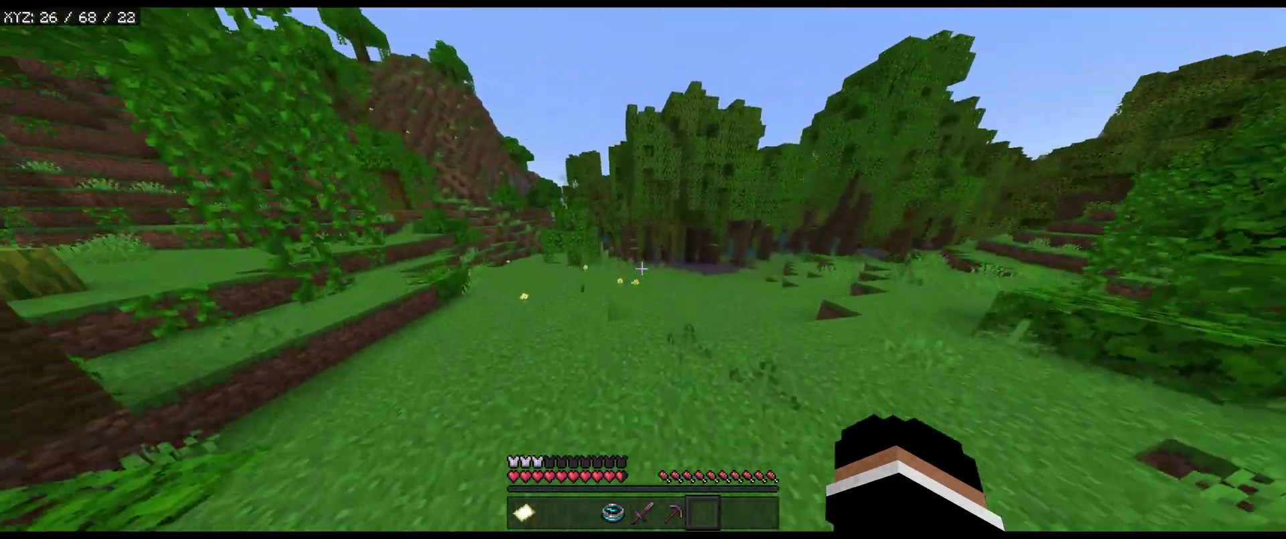
pyautogui.press('e')
pyautogui.press('e')
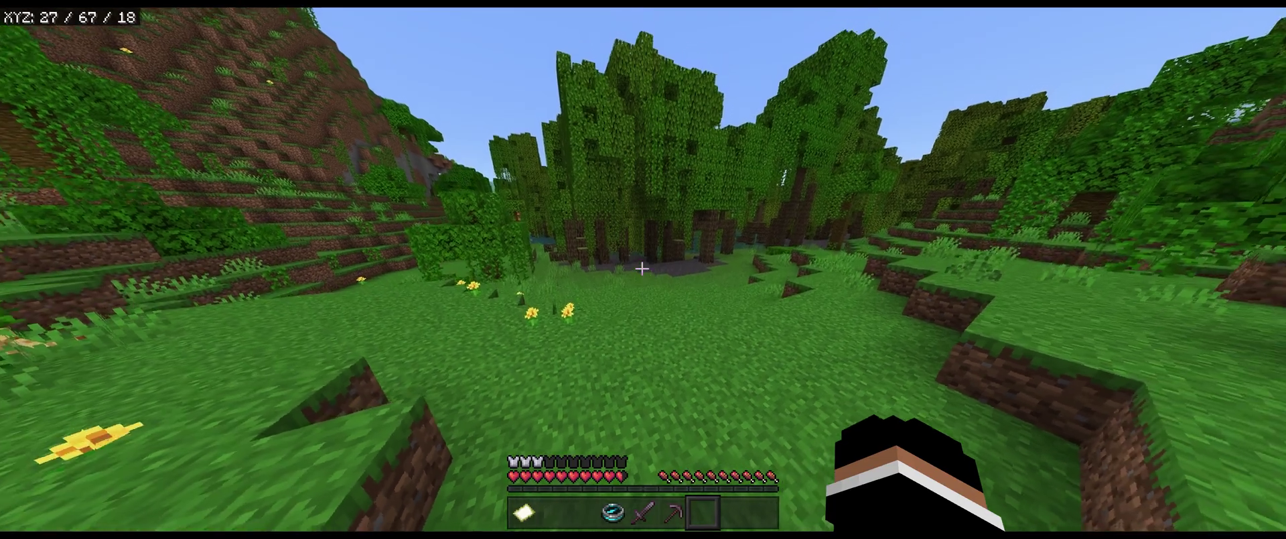
pyautogui.press('w')
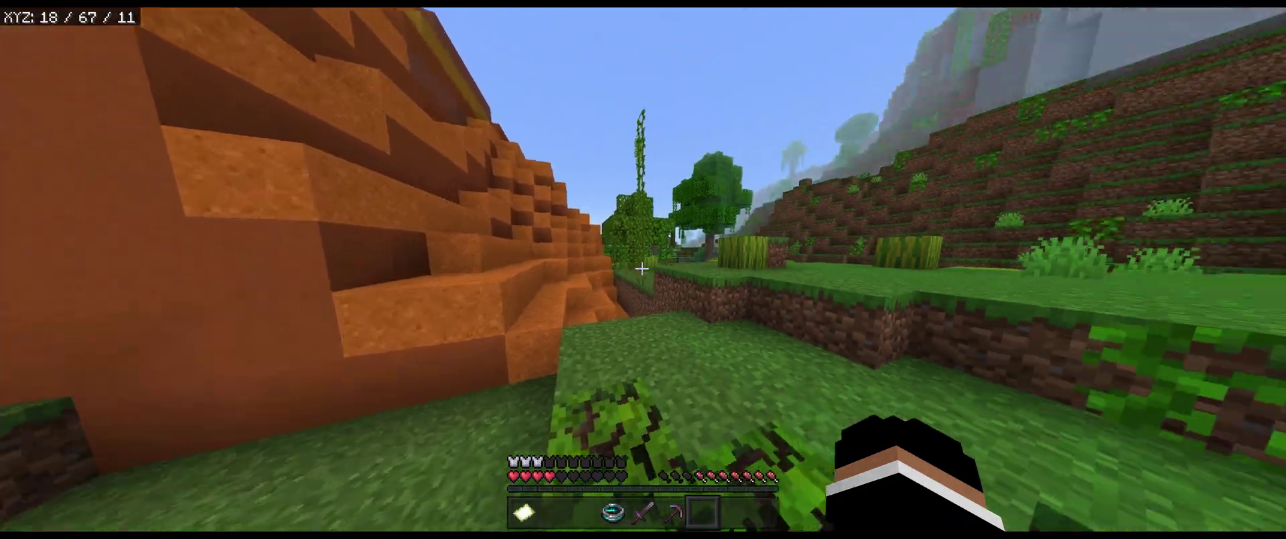
pyautogui.press('w')
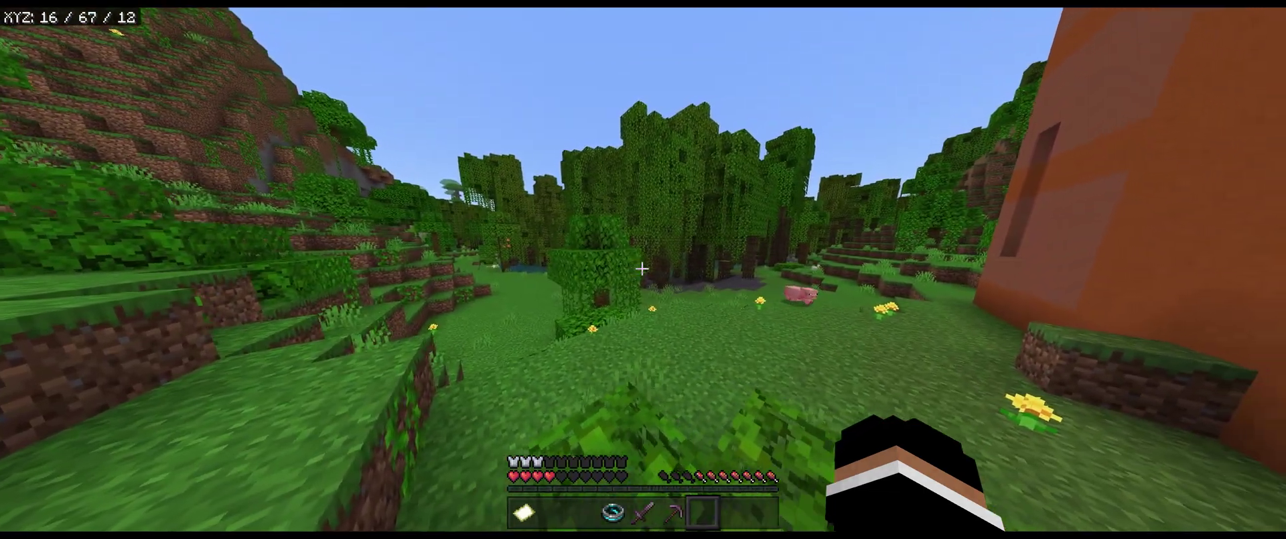
pyautogui.press('w')
pyautogui.press('w')
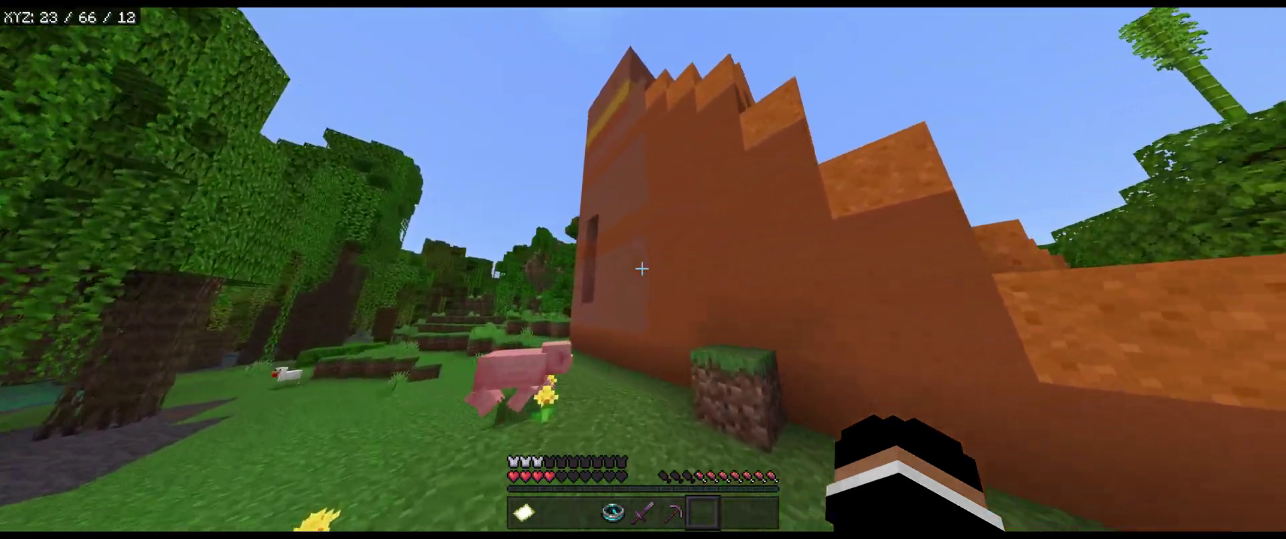
pyautogui.press('w')
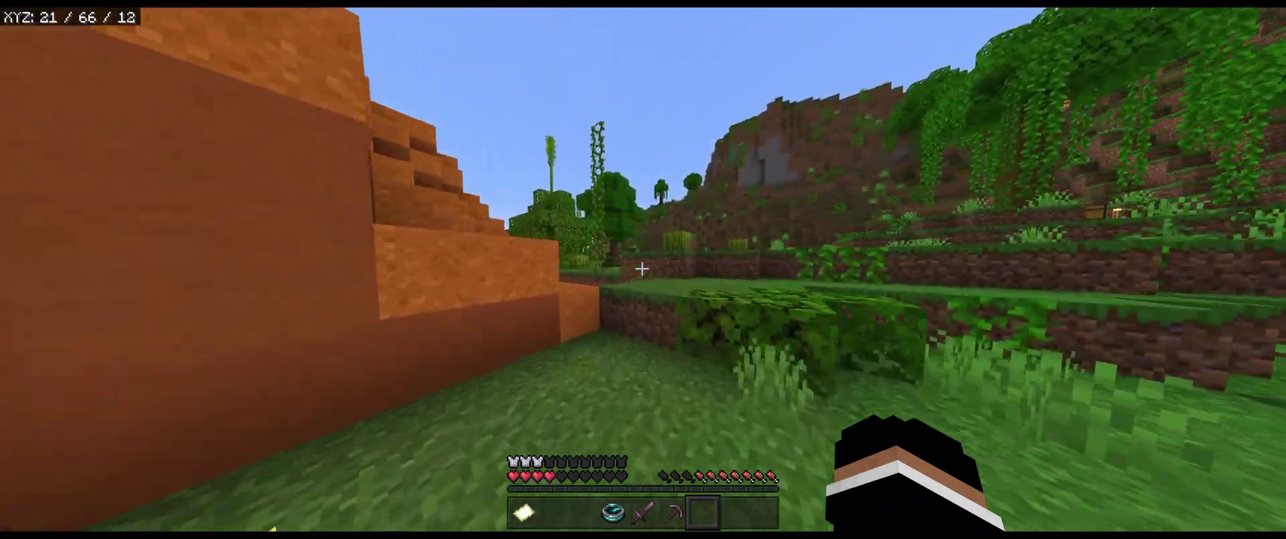
pyautogui.press('w')
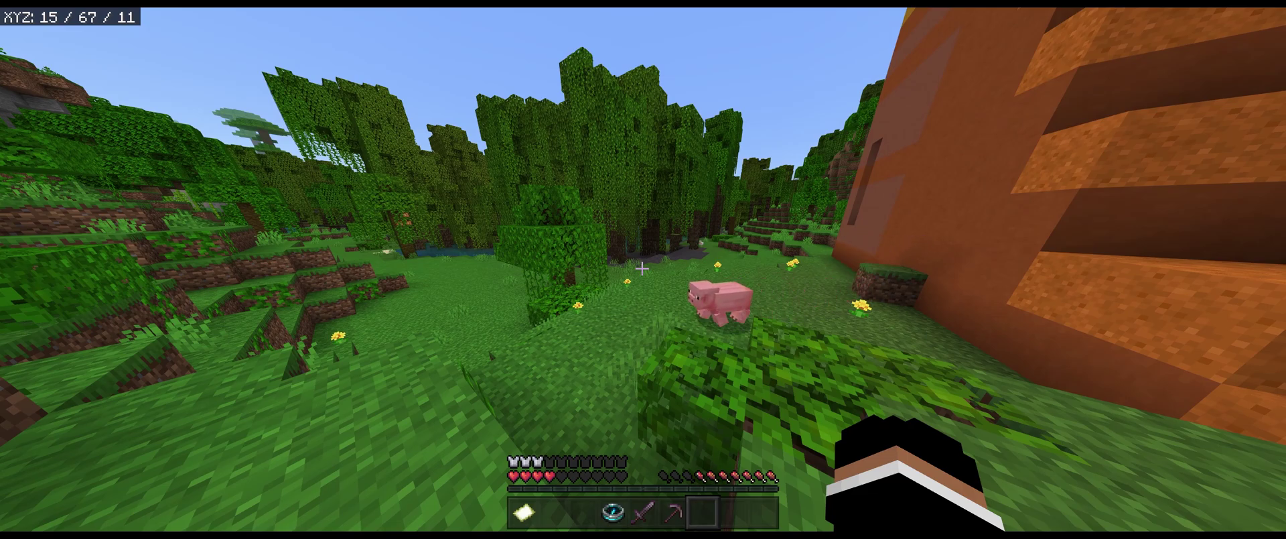
pyautogui.press('w')
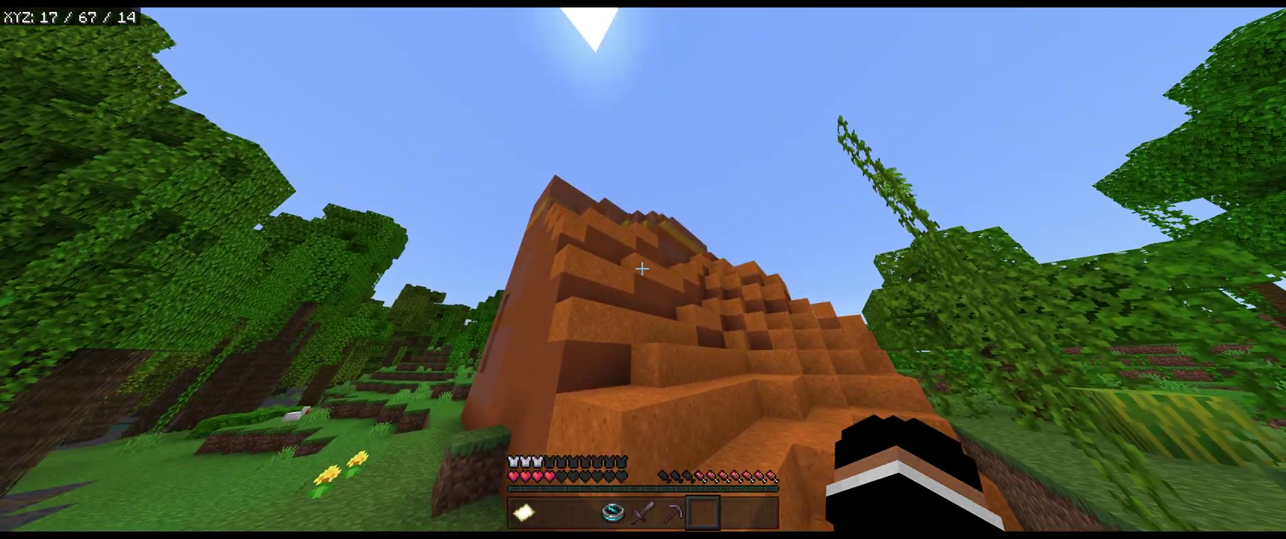
# - Climb the stepped side of the orange terracotta hill to its flat summit
pyautogui.press('w')
pyautogui.press('w')
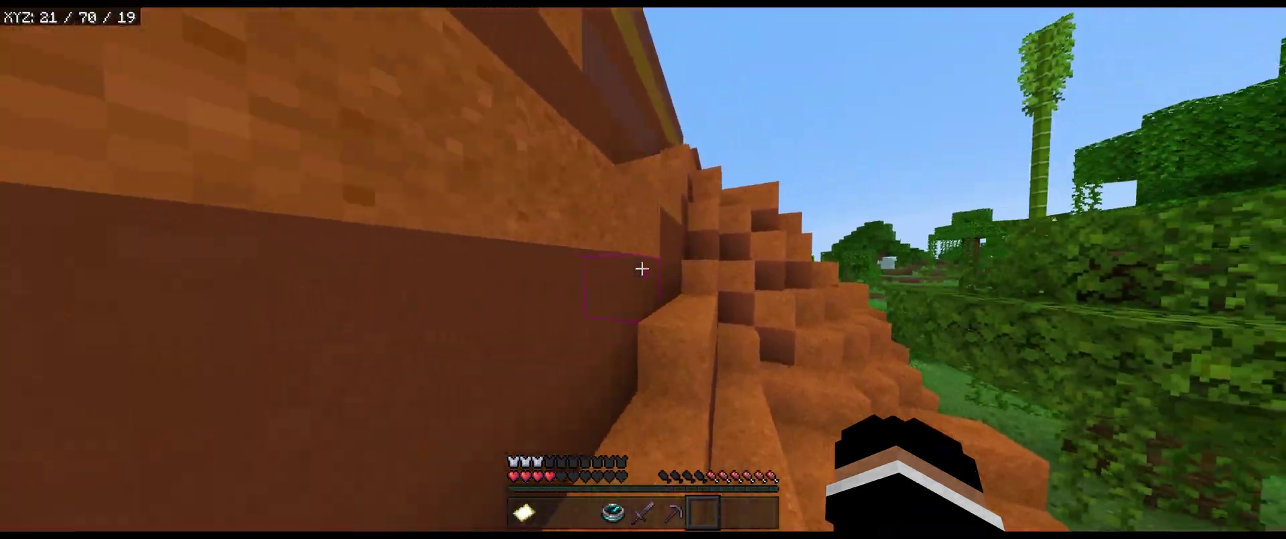
pyautogui.press('w')
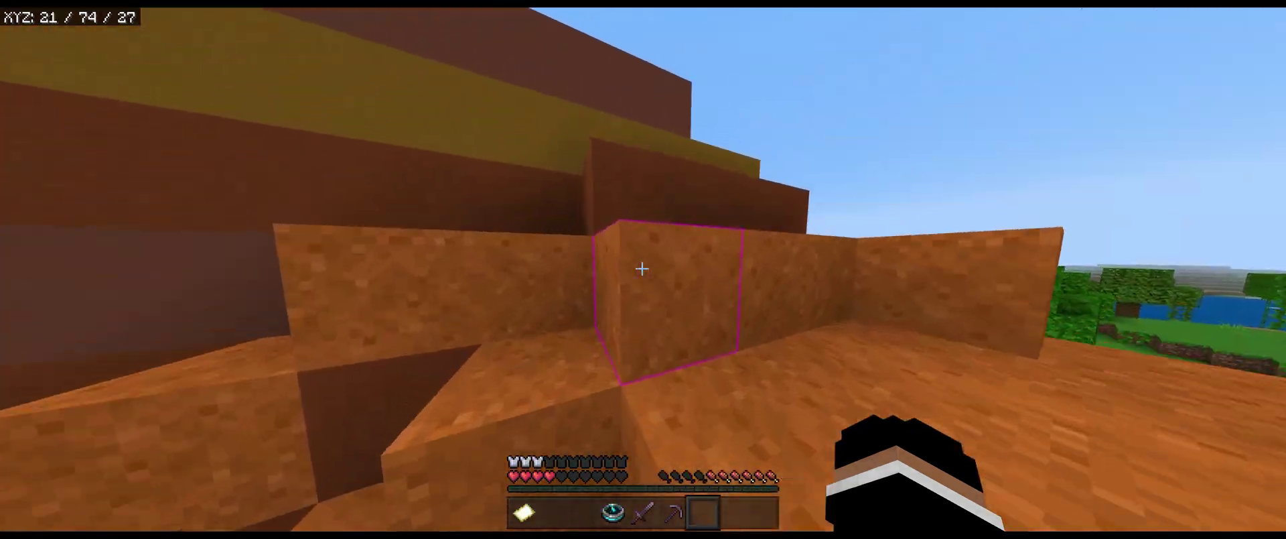
pyautogui.press('w')
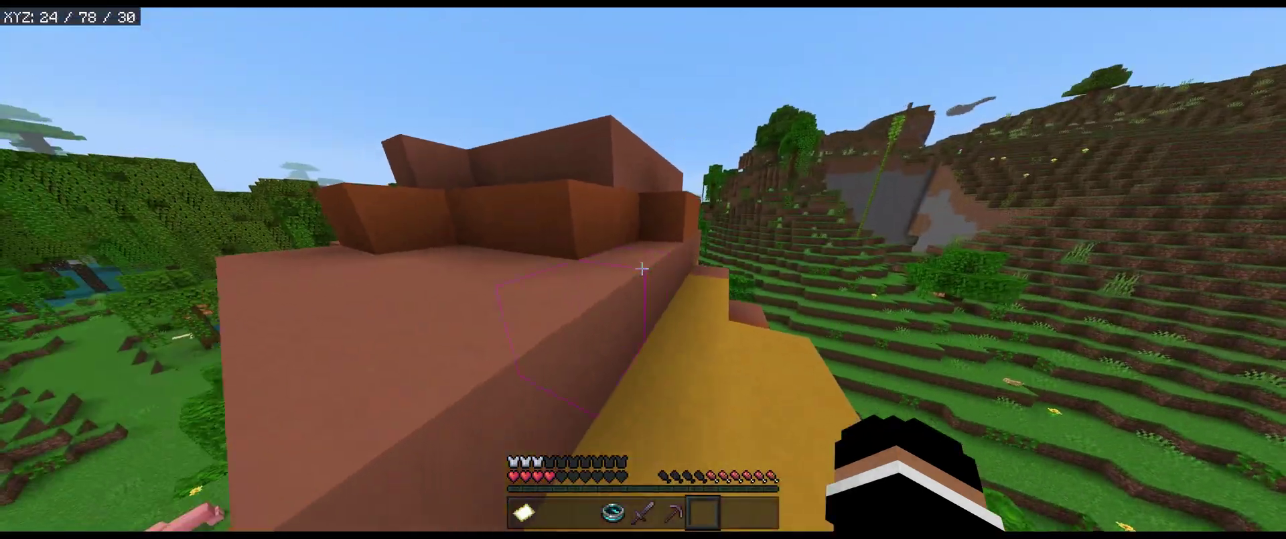
pyautogui.press('w')
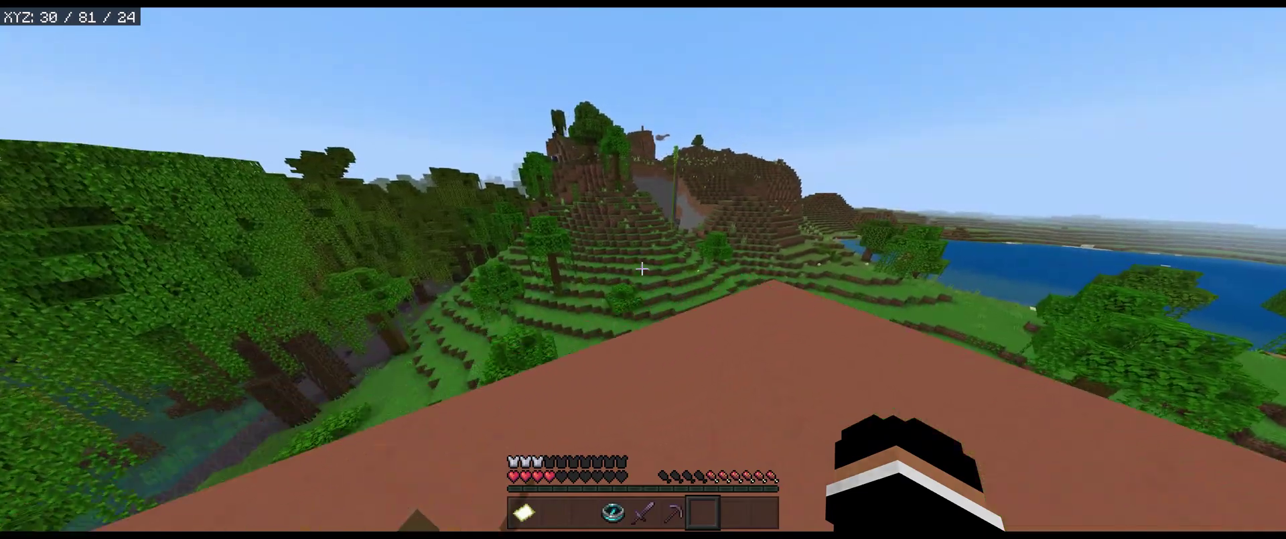
pyautogui.click(641, 268)
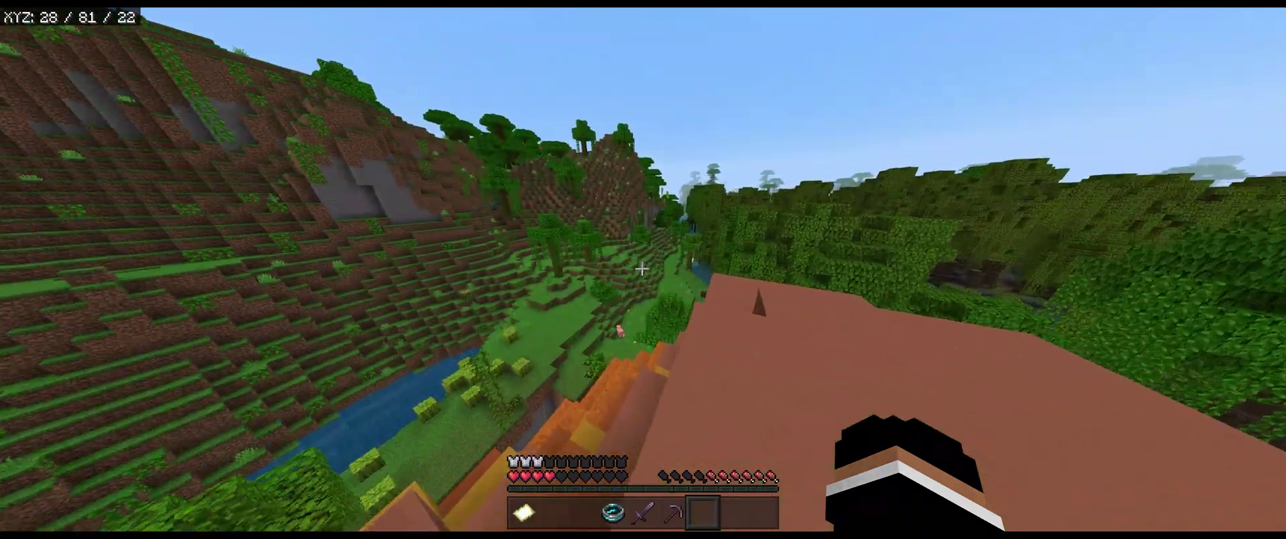
pyautogui.press('w')
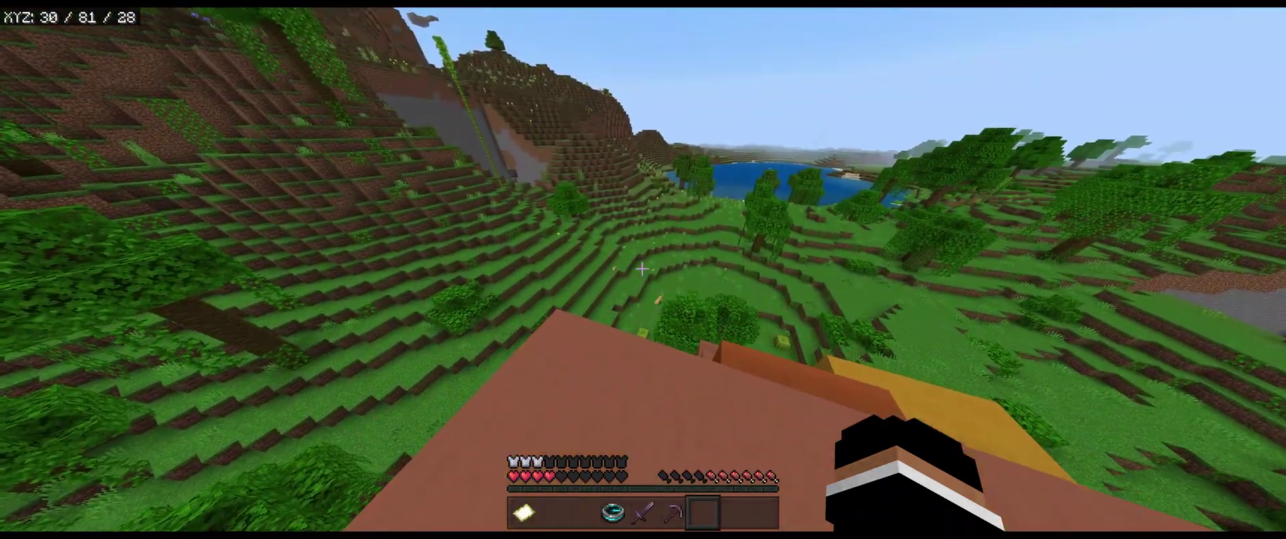
pyautogui.press('w')
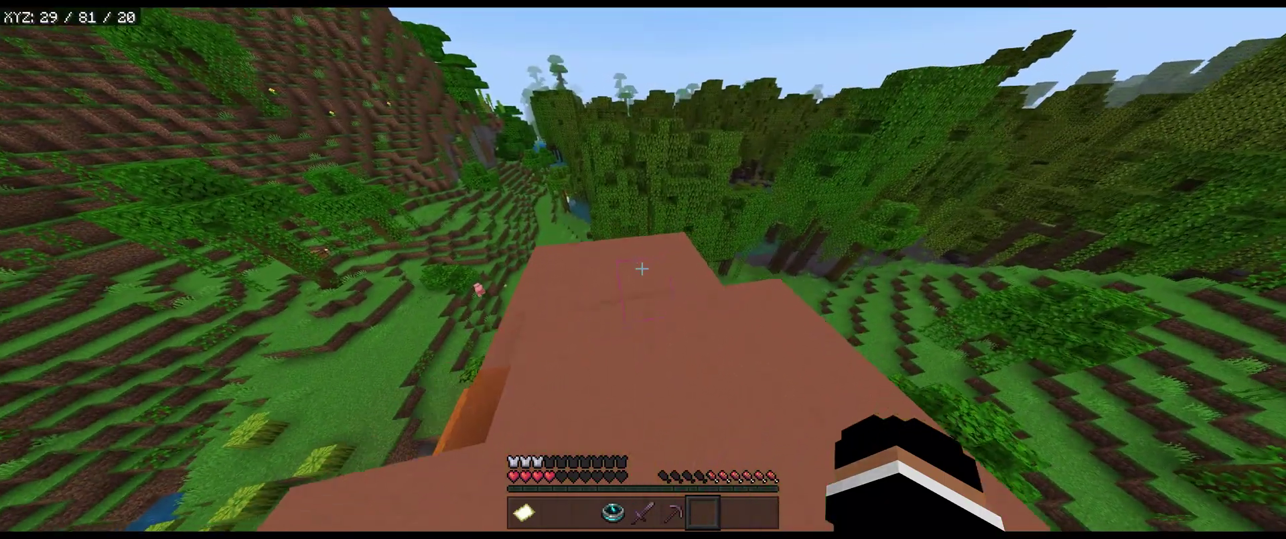
pyautogui.press('w')
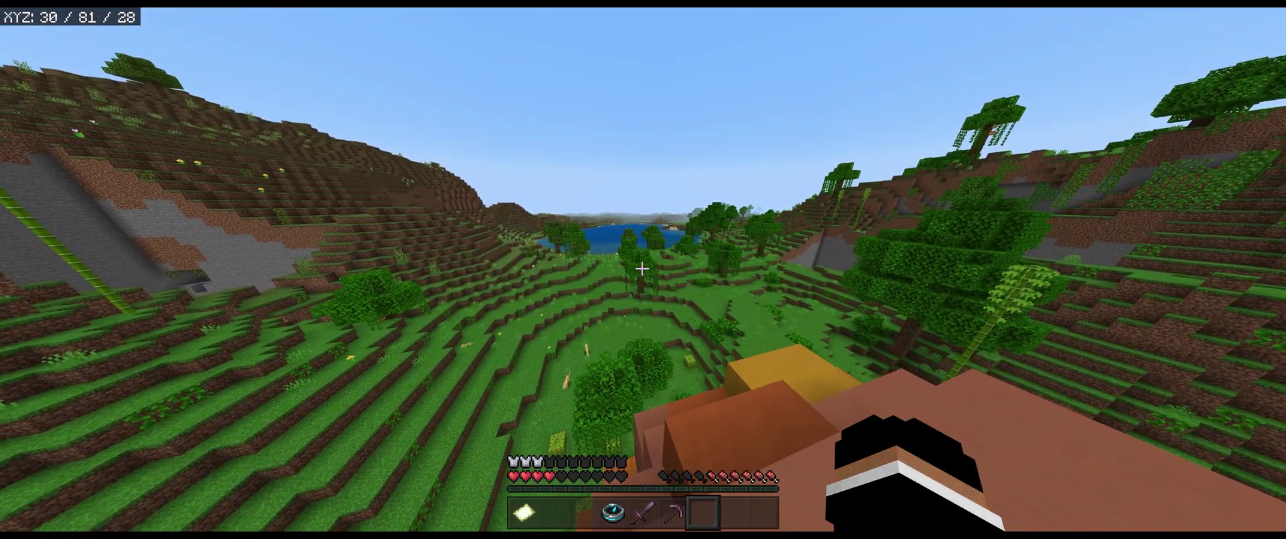
pyautogui.press('w')
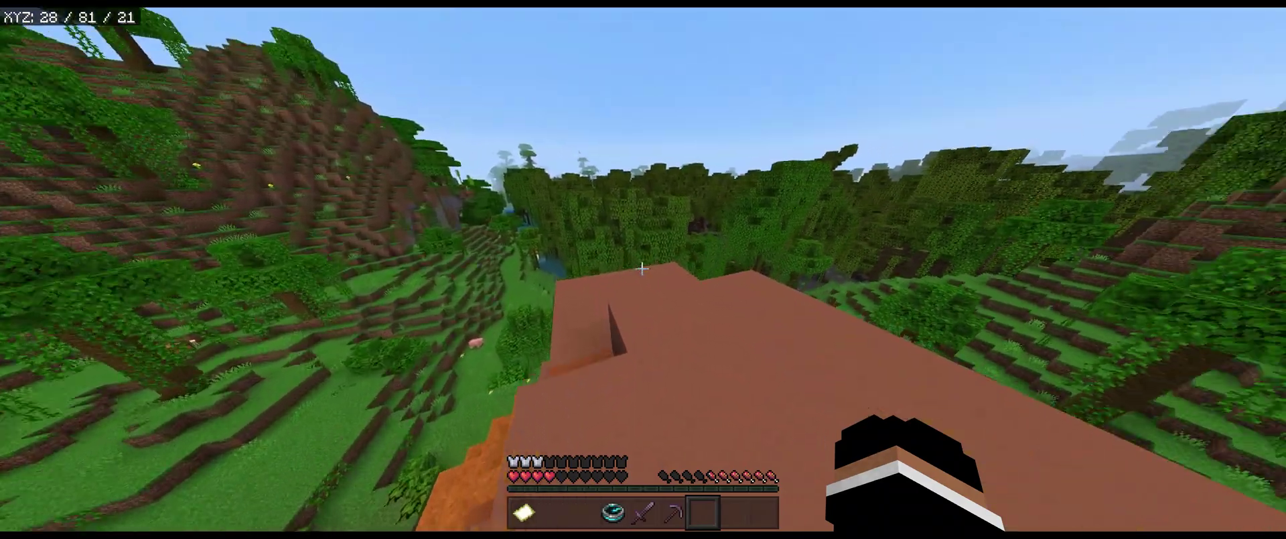
pyautogui.press('w')
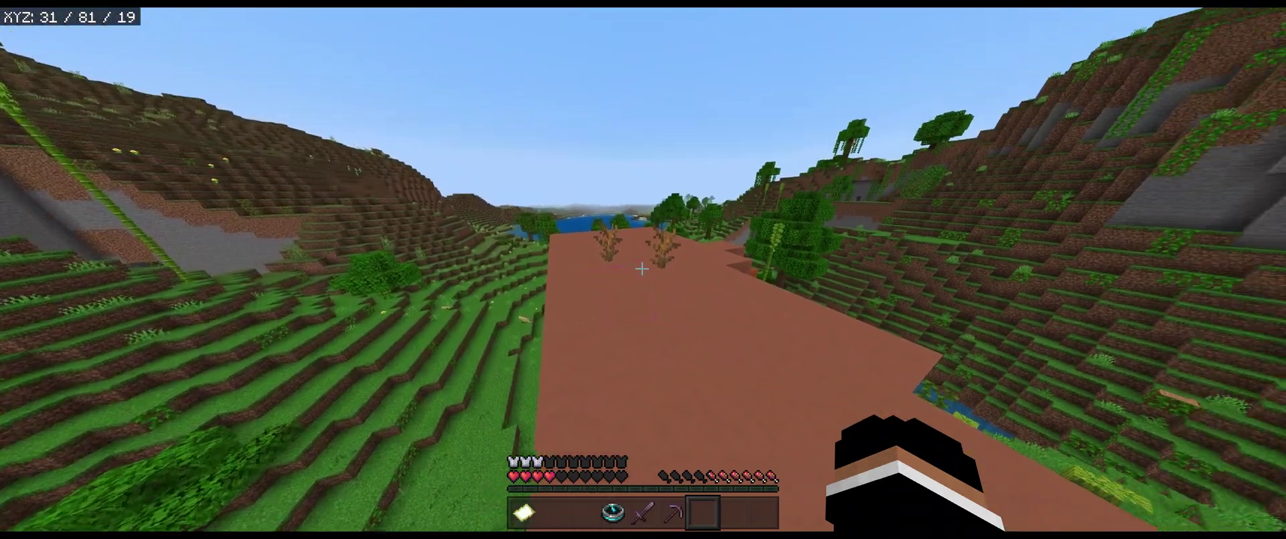
pyautogui.press('w')
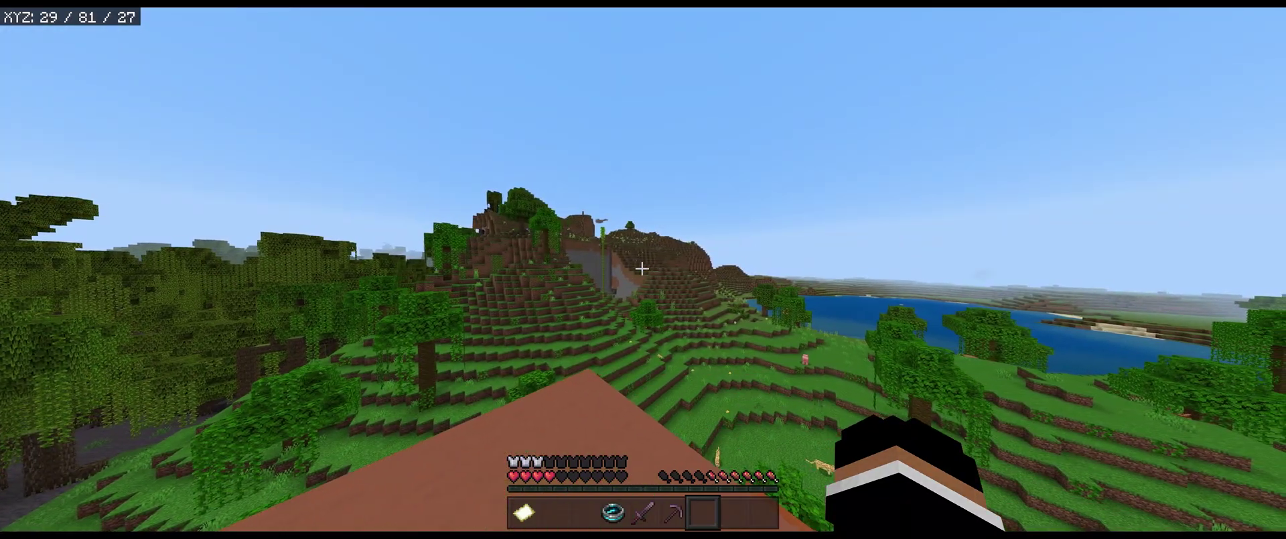
pyautogui.press('w')
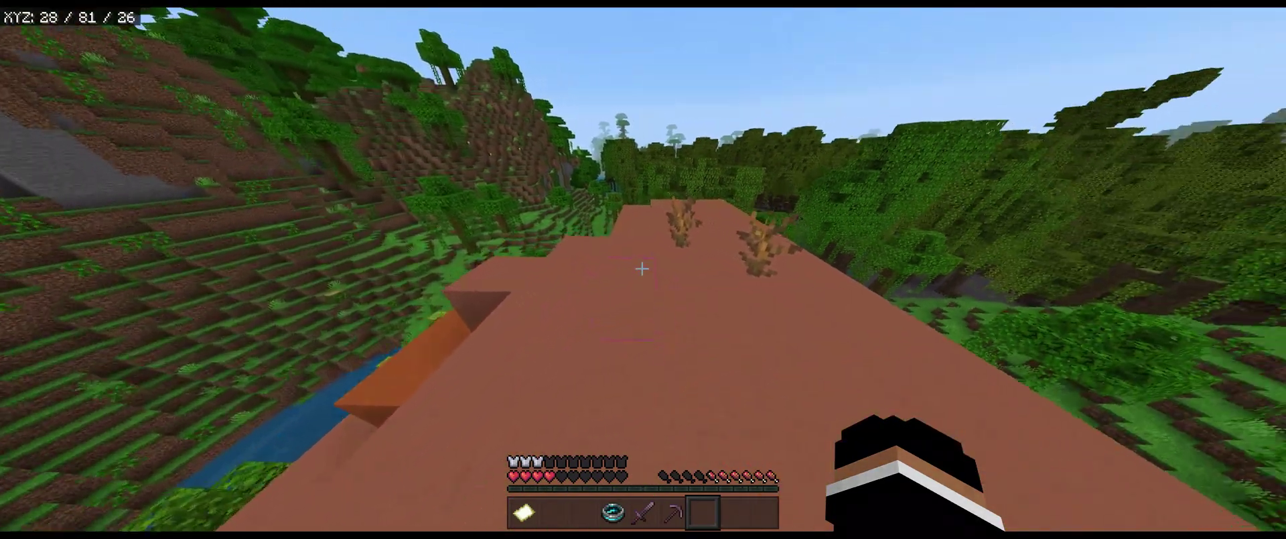
pyautogui.press('w')
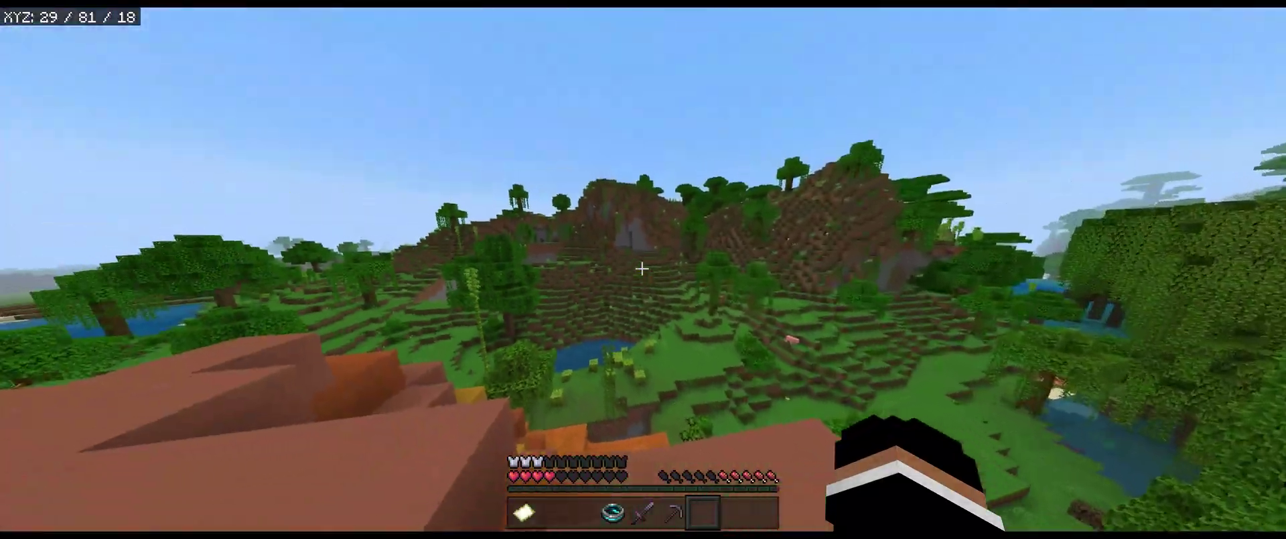
pyautogui.press('w')
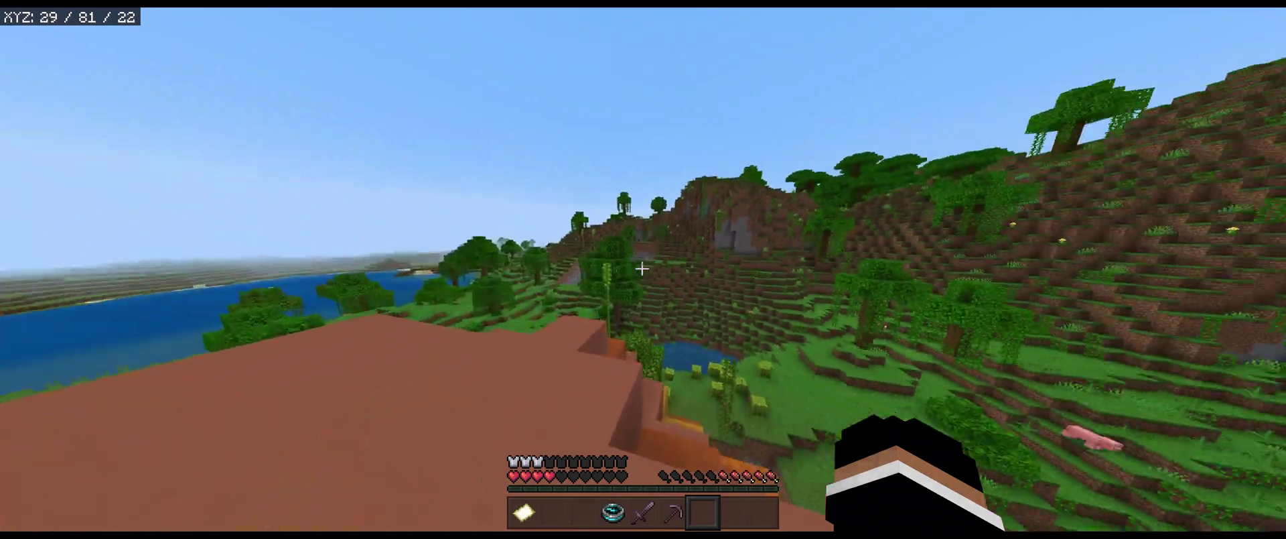
pyautogui.press('w')
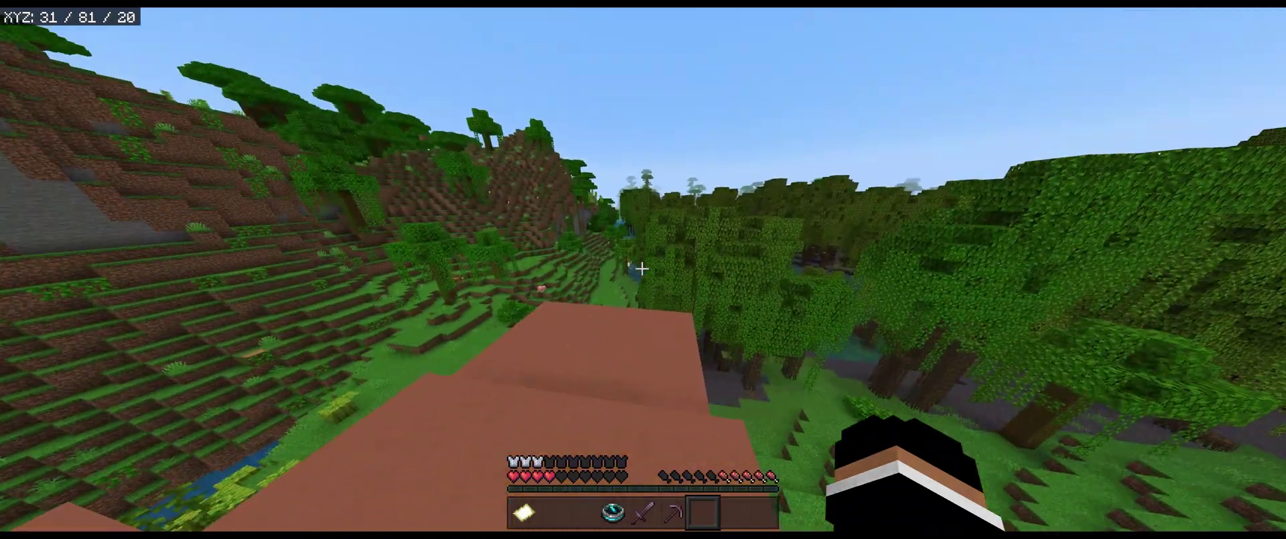
pyautogui.press('w')
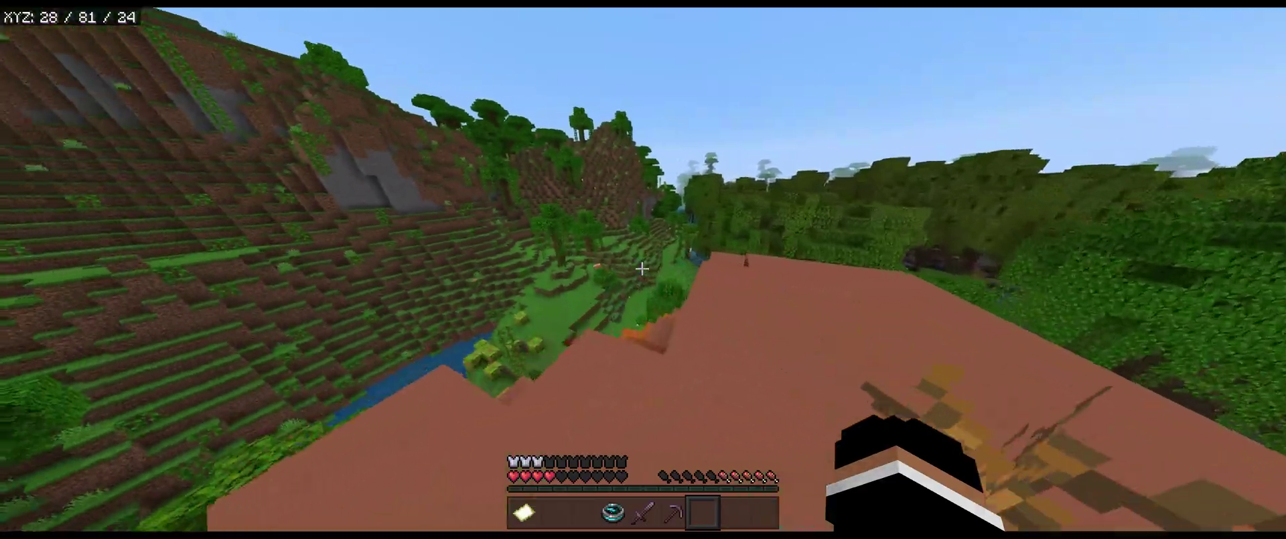
pyautogui.press('w')
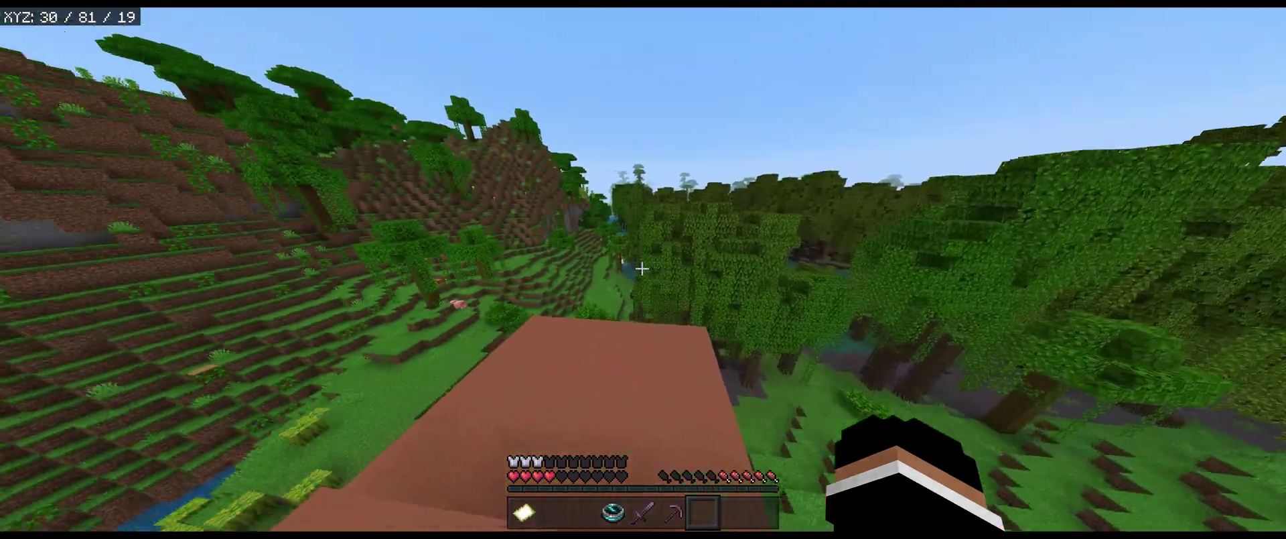
pyautogui.press('w')
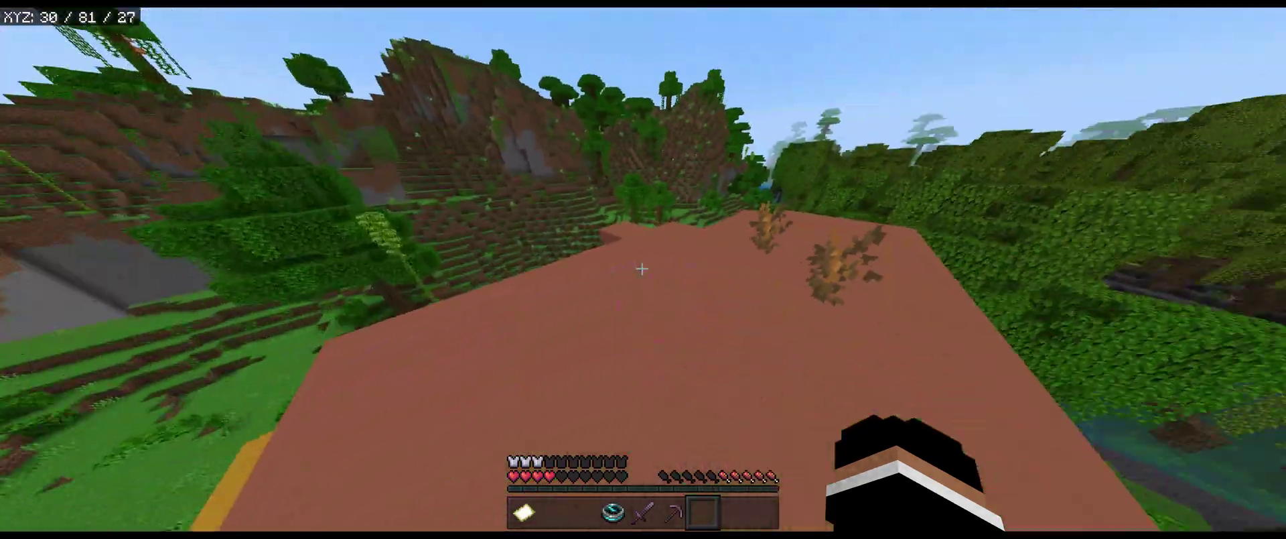
pyautogui.press('w')
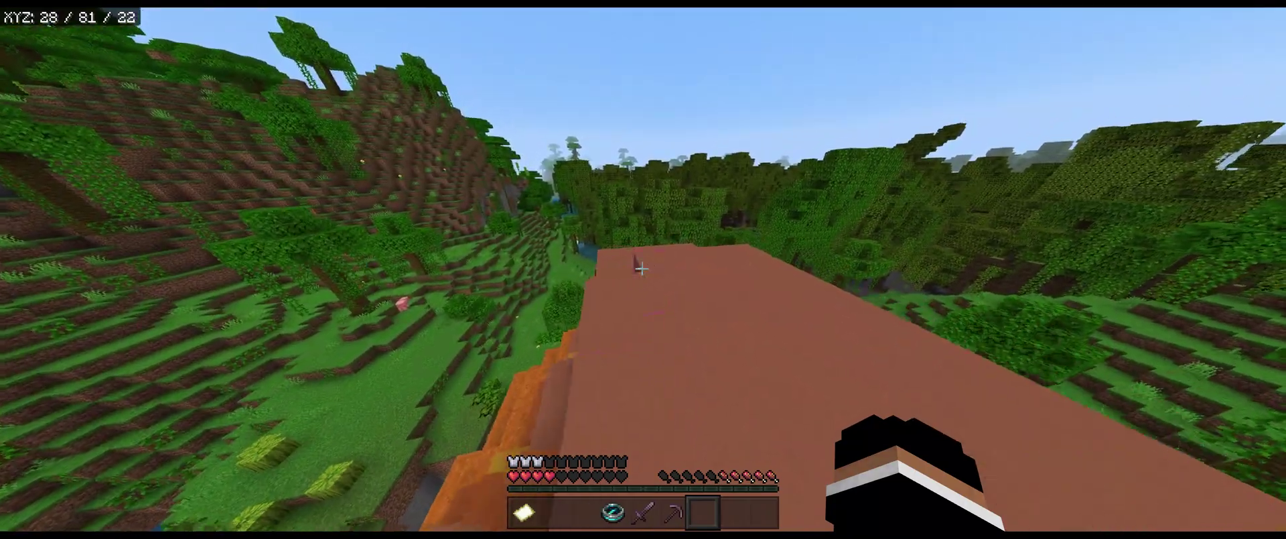
pyautogui.press('w')
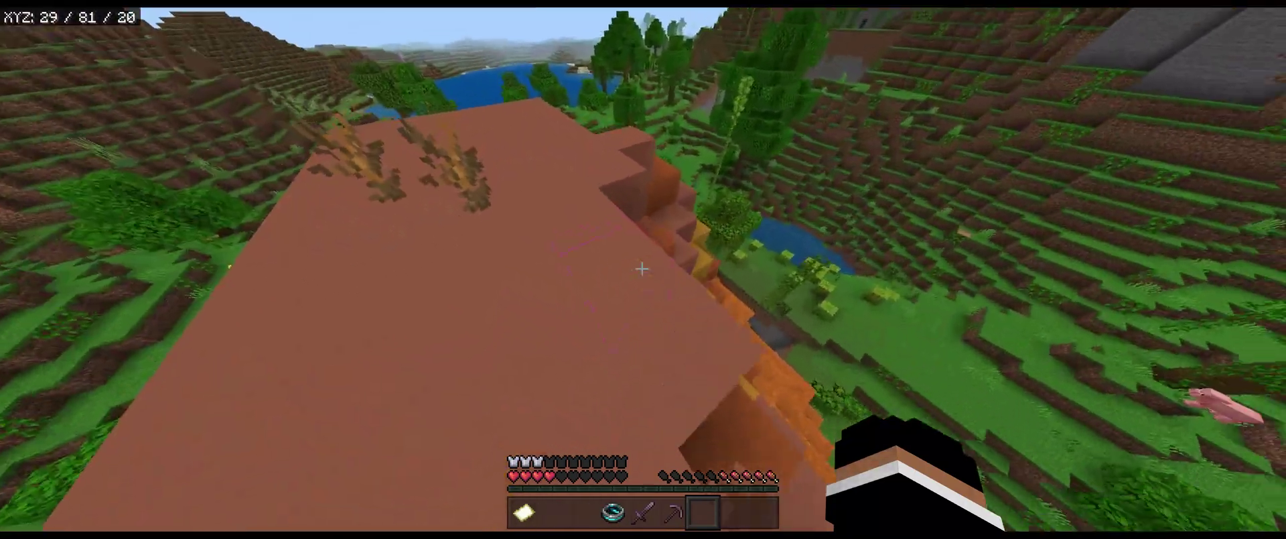
pyautogui.click(642, 269)
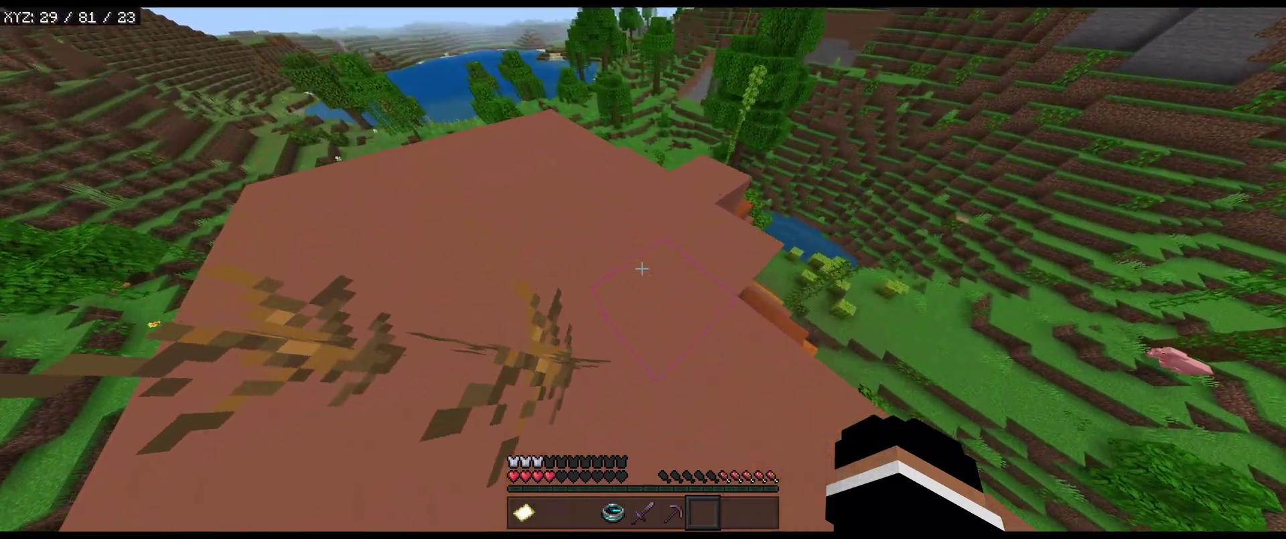
pyautogui.press('w')
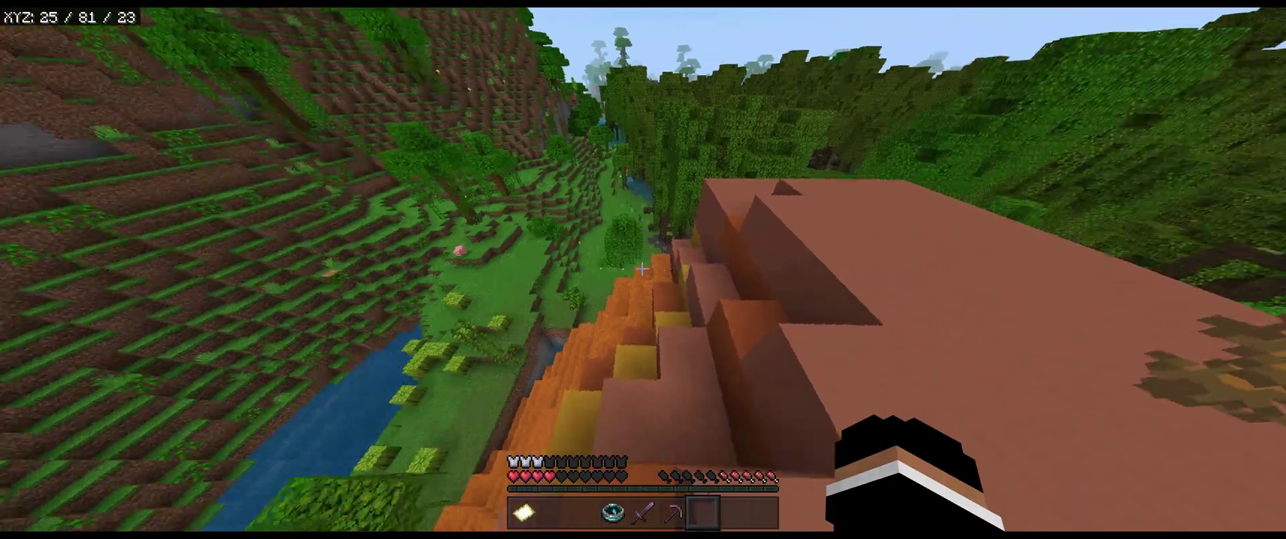
pyautogui.press('w')
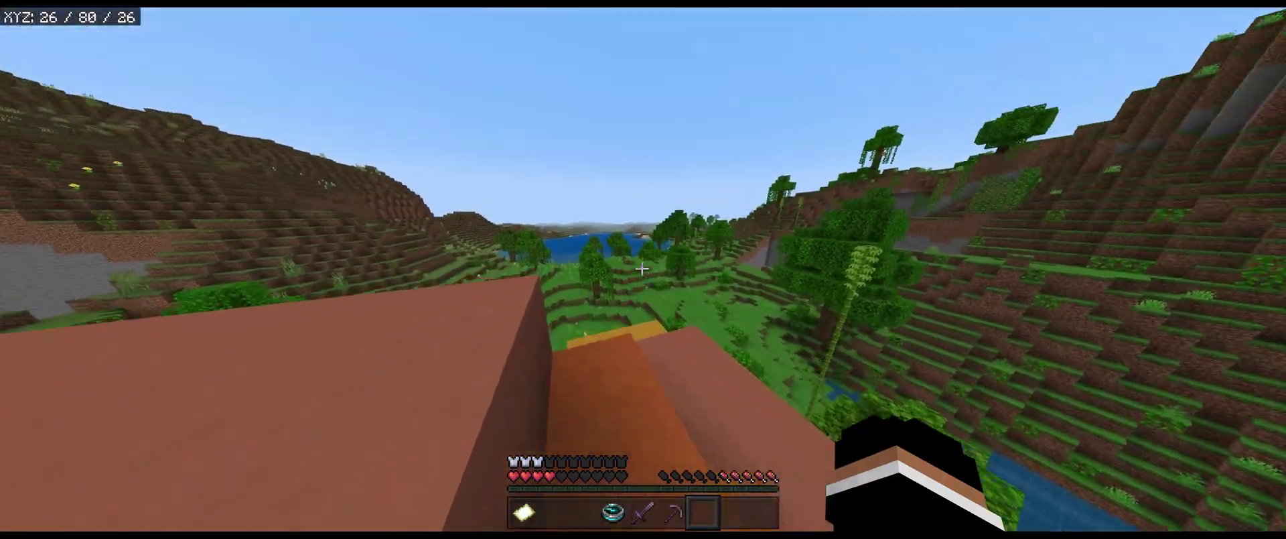
pyautogui.press('w')
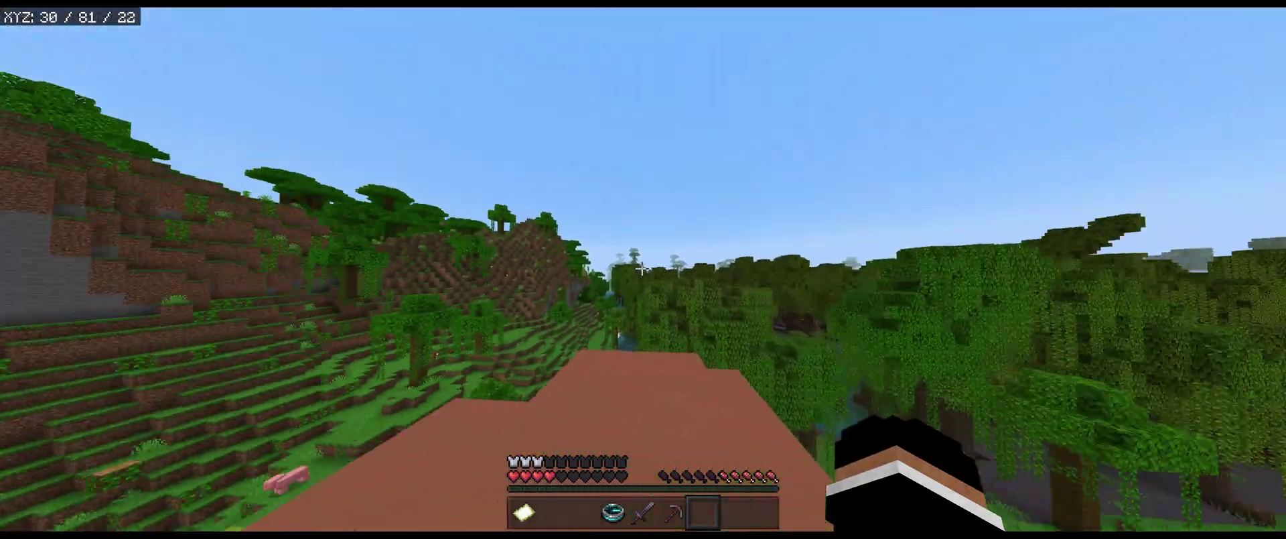
pyautogui.press('w')
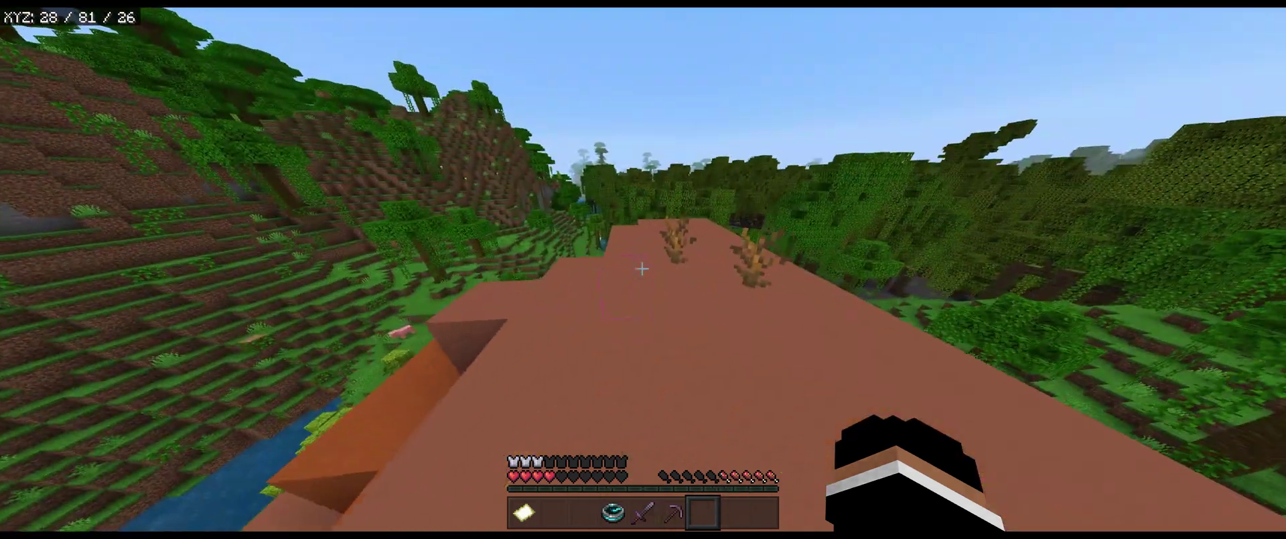
pyautogui.click(642, 268)
pyautogui.press('w')
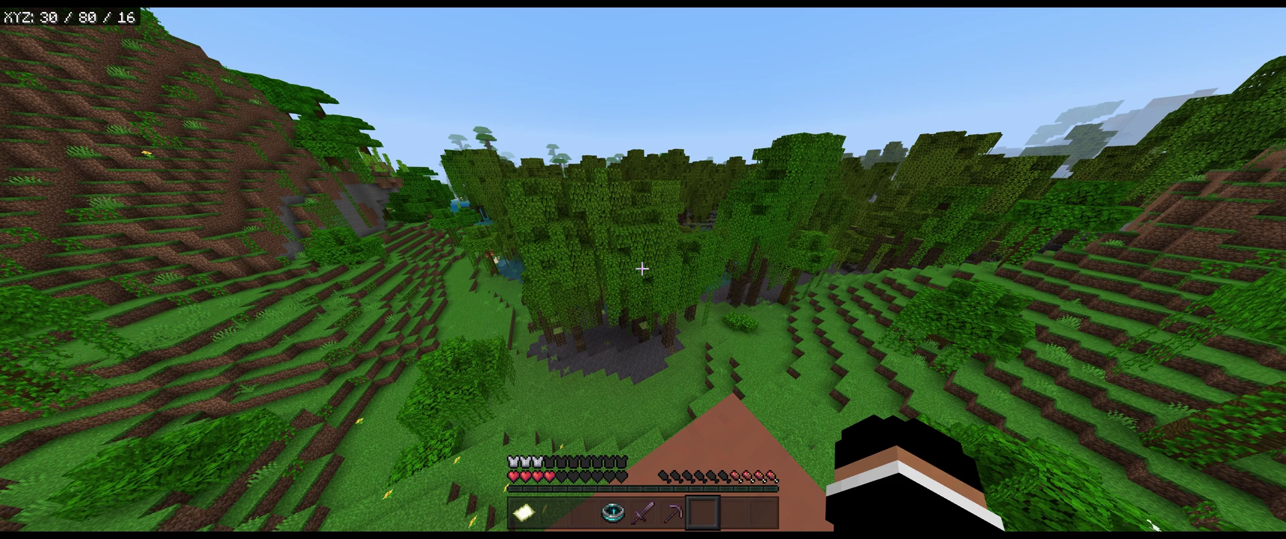
pyautogui.press('w')
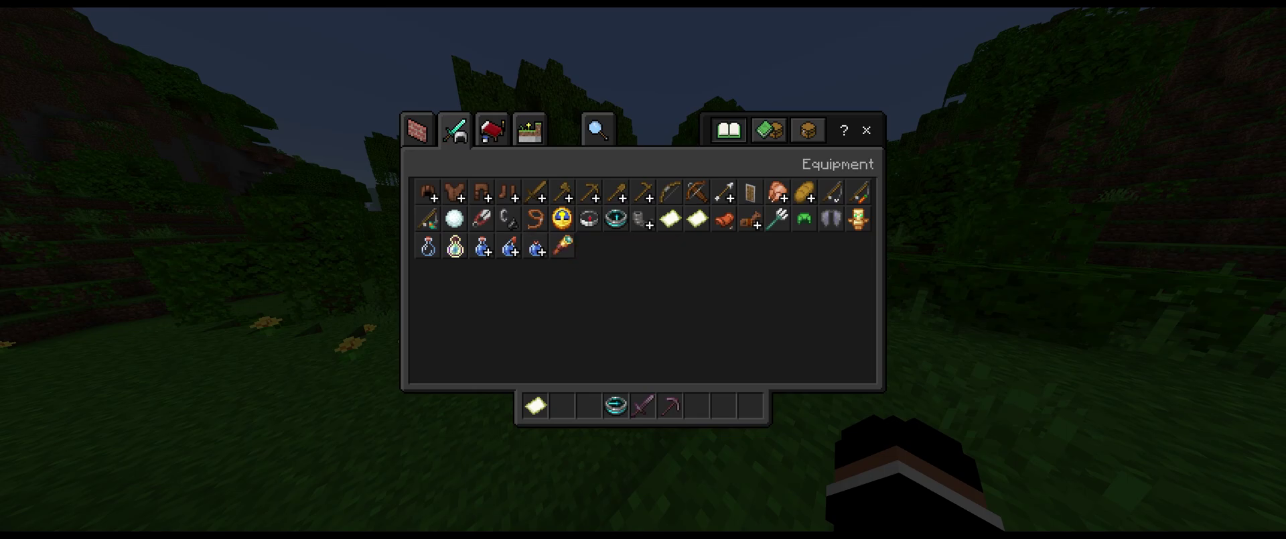
# - Place a stack of 64 Bottle o' Enchanting in the third hotbar slot from the creative inventory's Equipment items
pyautogui.press('2')
pyautogui.press('e')
pyautogui.press('e')
pyautogui.click(563, 406)
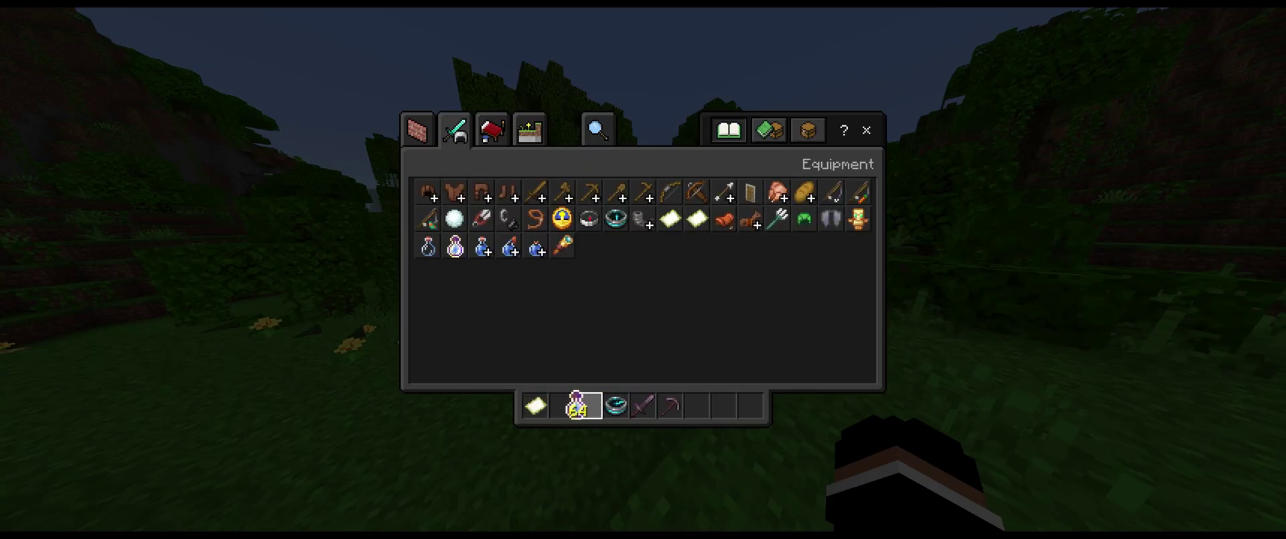
pyautogui.click(583, 404)
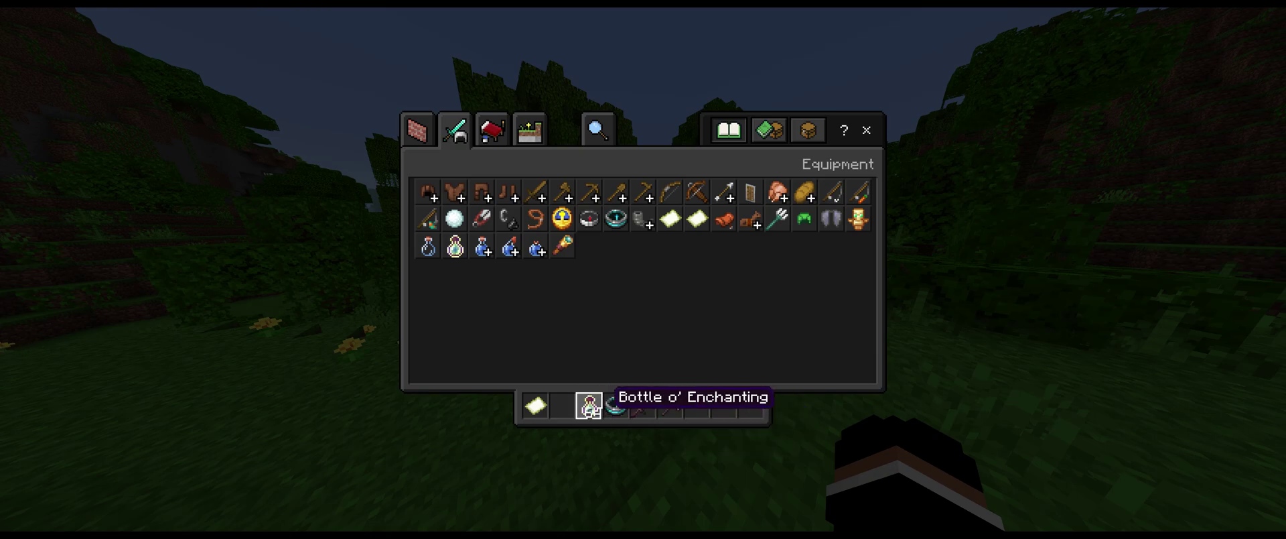
pyautogui.press('e')
# - Set the world's default game mode to Survival, return to the game, and reopen the settings
pyautogui.press('Escape')
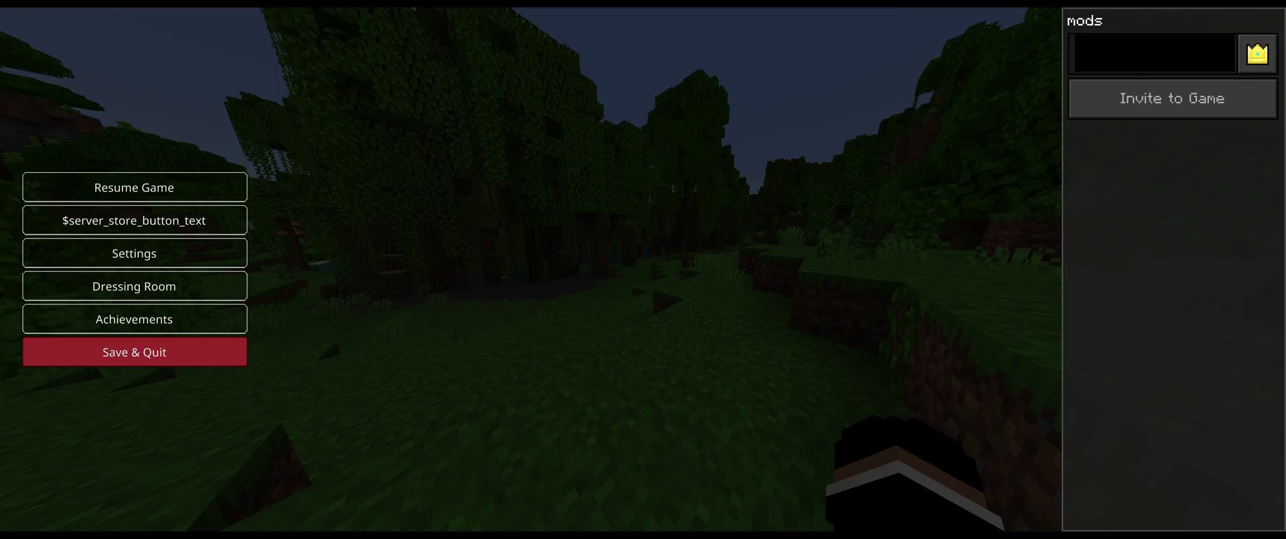
pyautogui.click(134, 253)
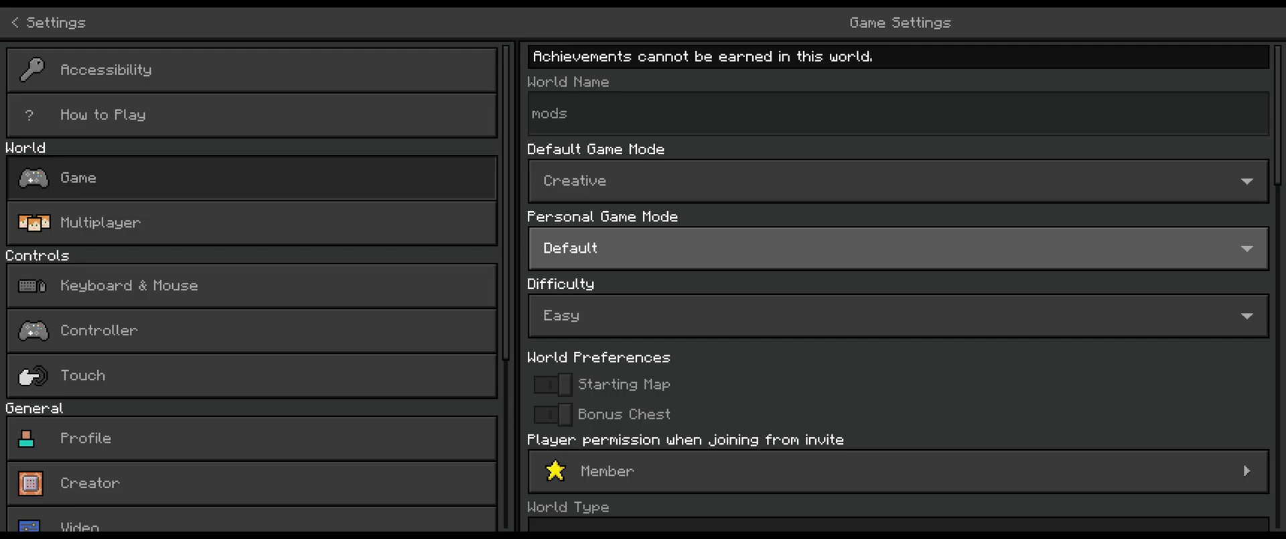
pyautogui.scroll(-20, 550, 177)
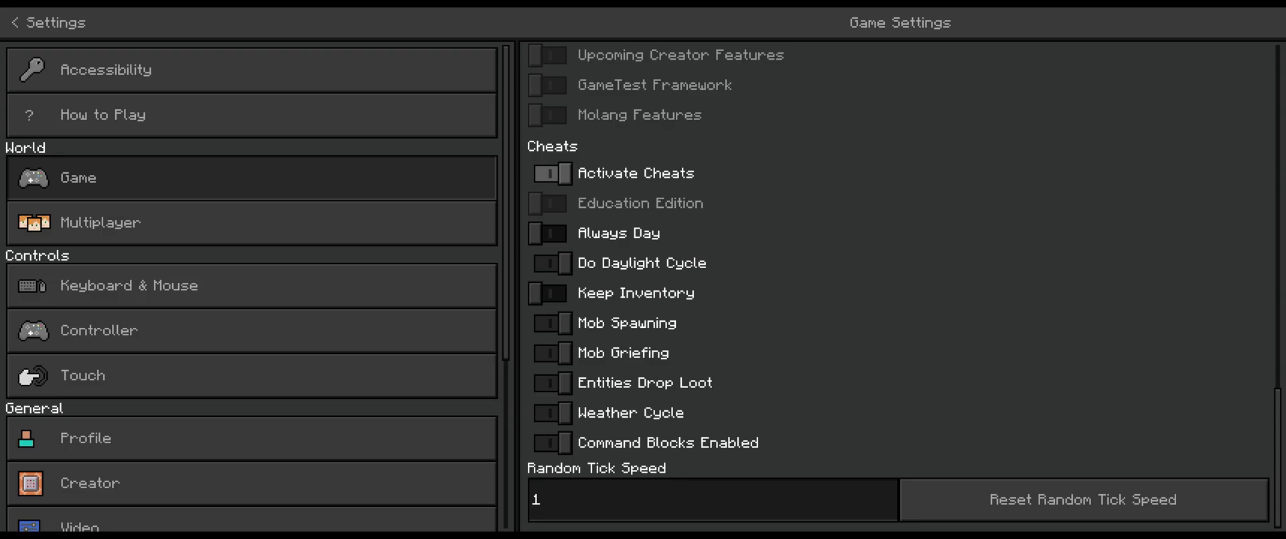
pyautogui.scroll(15, 898, 288)
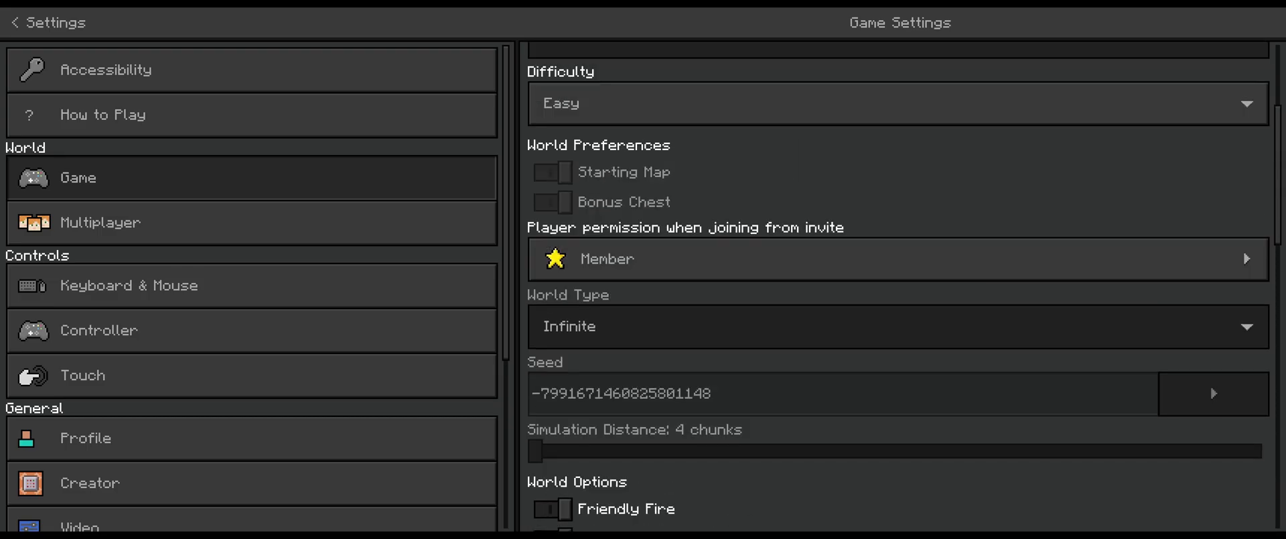
pyautogui.scroll(4, 898, 181)
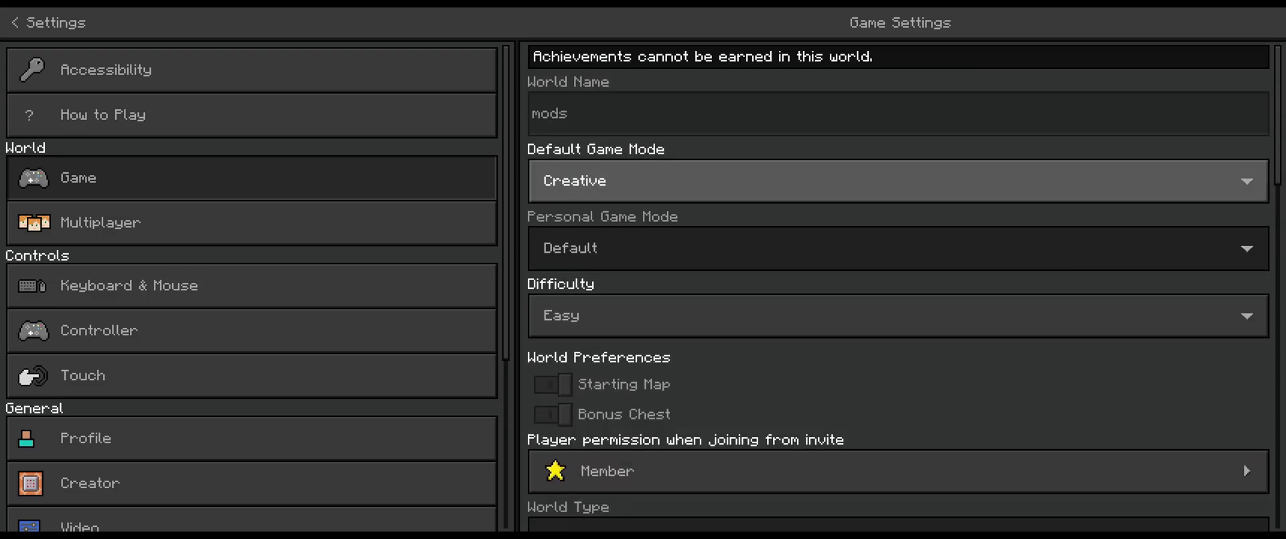
pyautogui.click(898, 181)
pyautogui.click(898, 172)
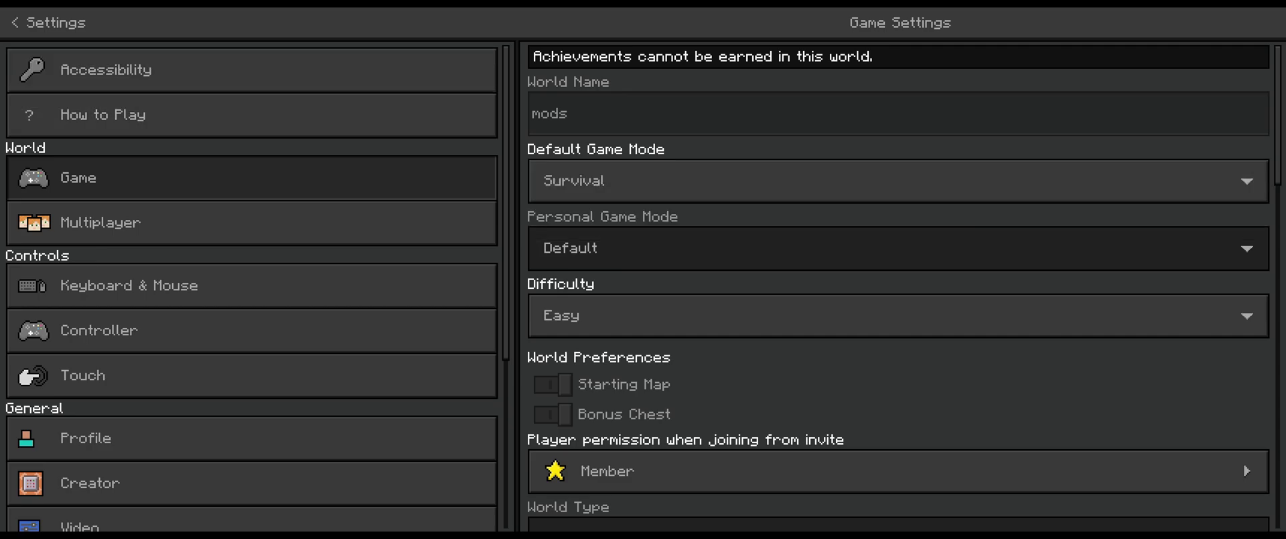
pyautogui.press('Escape')
pyautogui.press('Escape')
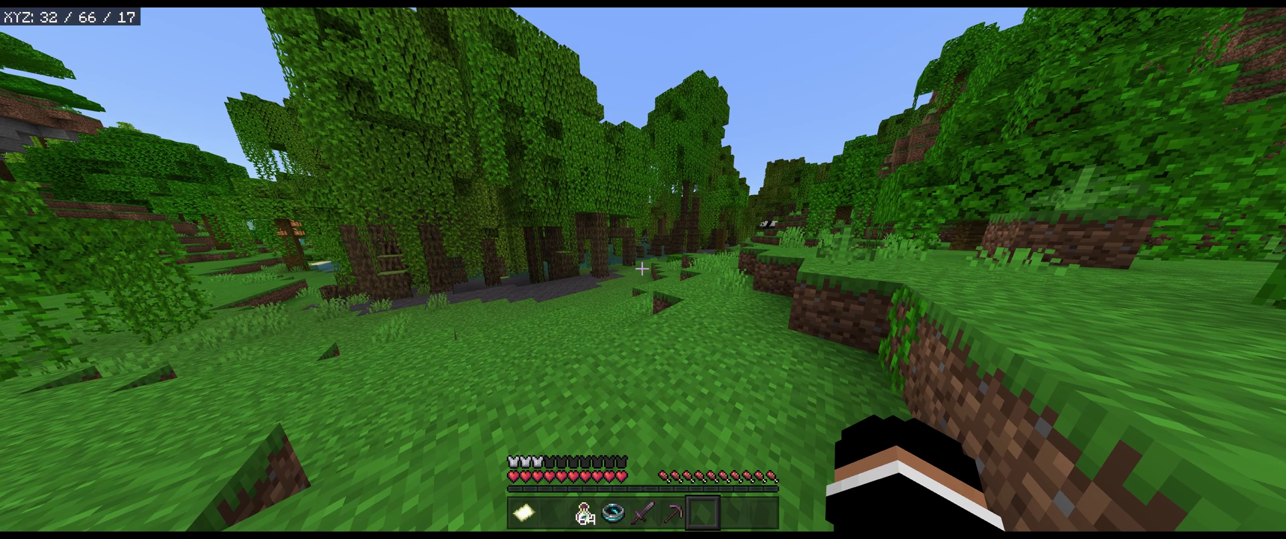
pyautogui.press('Escape')
pyautogui.click(135, 252)
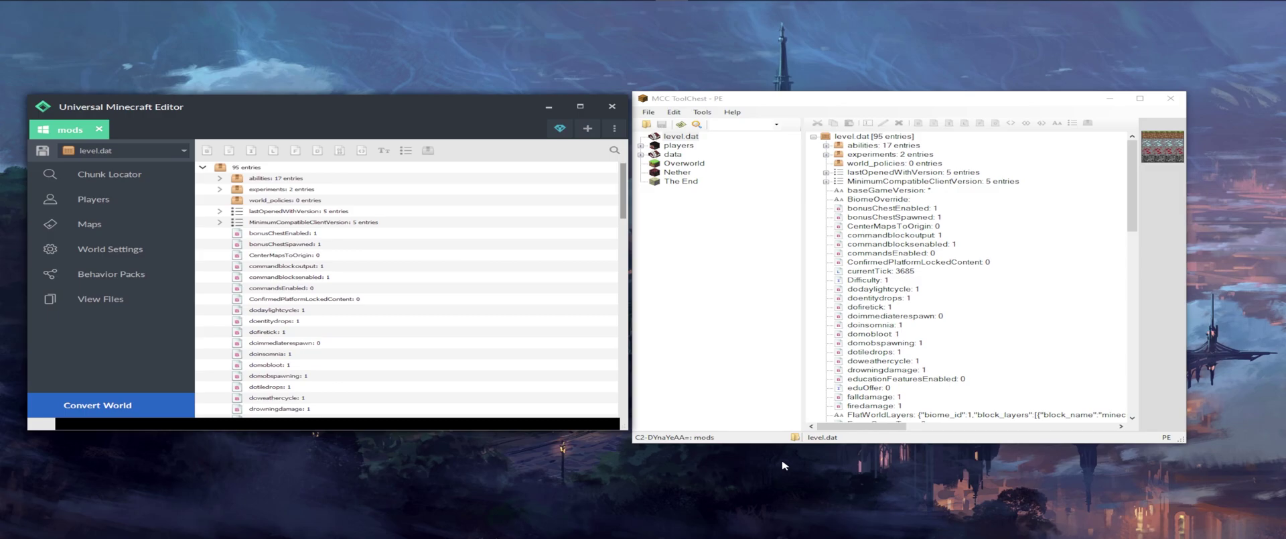
pyautogui.click(649, 119)
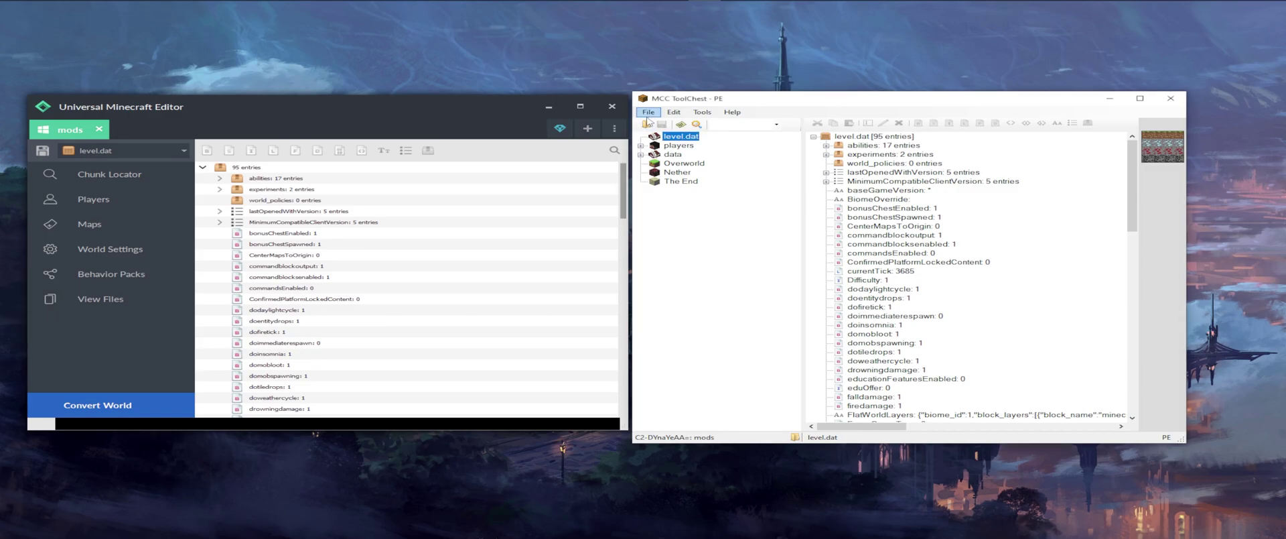
pyautogui.click(648, 112)
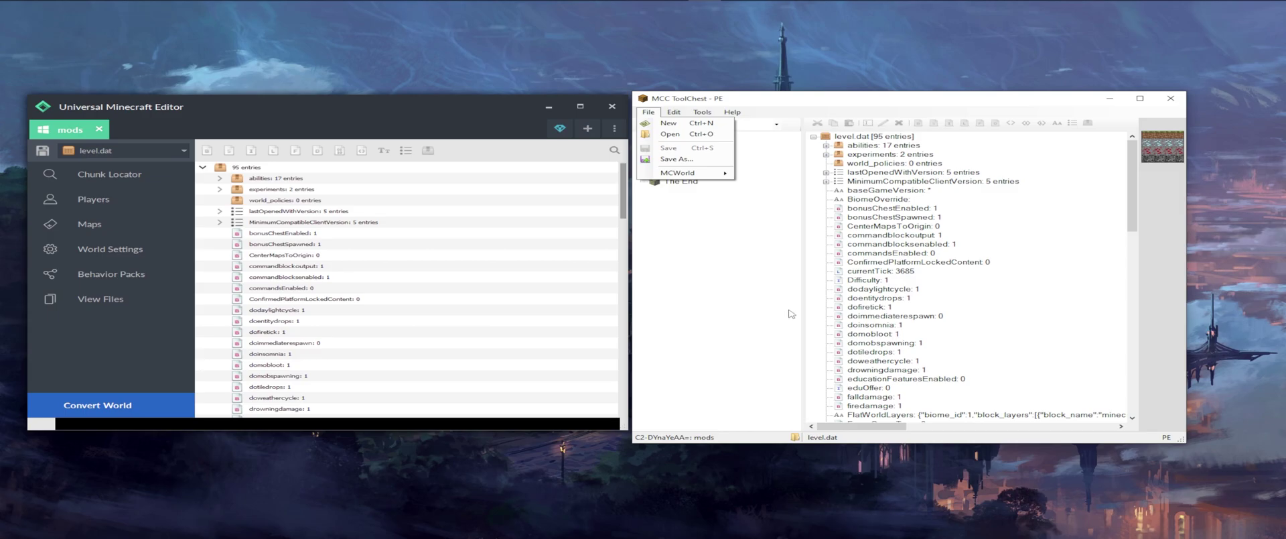
pyautogui.click(755, 289)
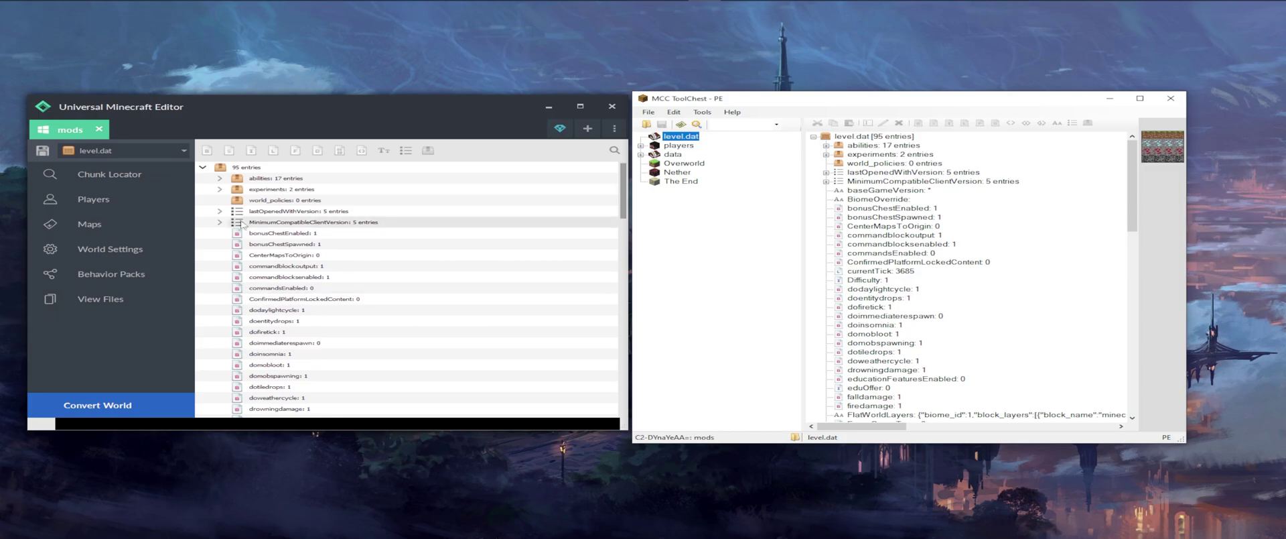
pyautogui.click(284, 121)
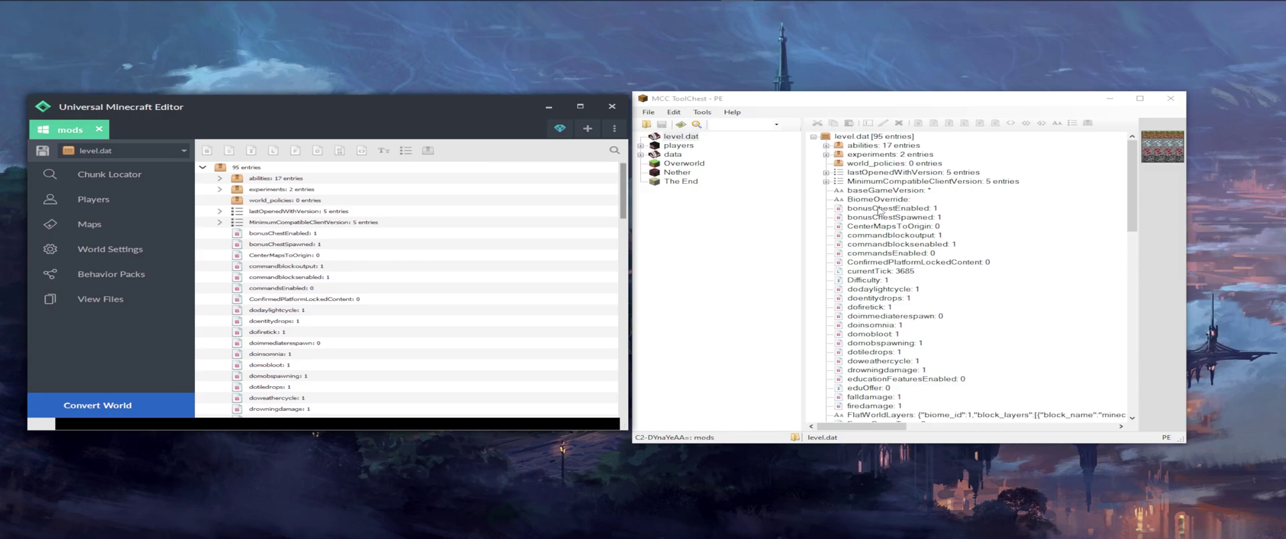
# - In MCC ToolChest, set the hasBeenLoadedInCreative value in level.dat to 0
pyautogui.scroll(-3, 942, 184)
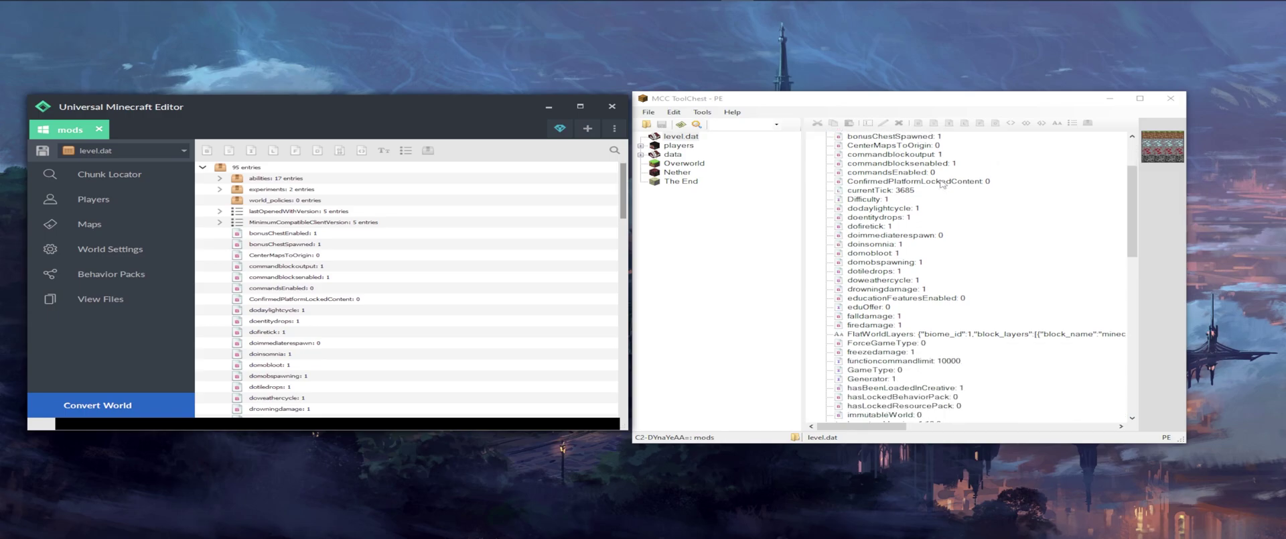
pyautogui.scroll(-4, 943, 184)
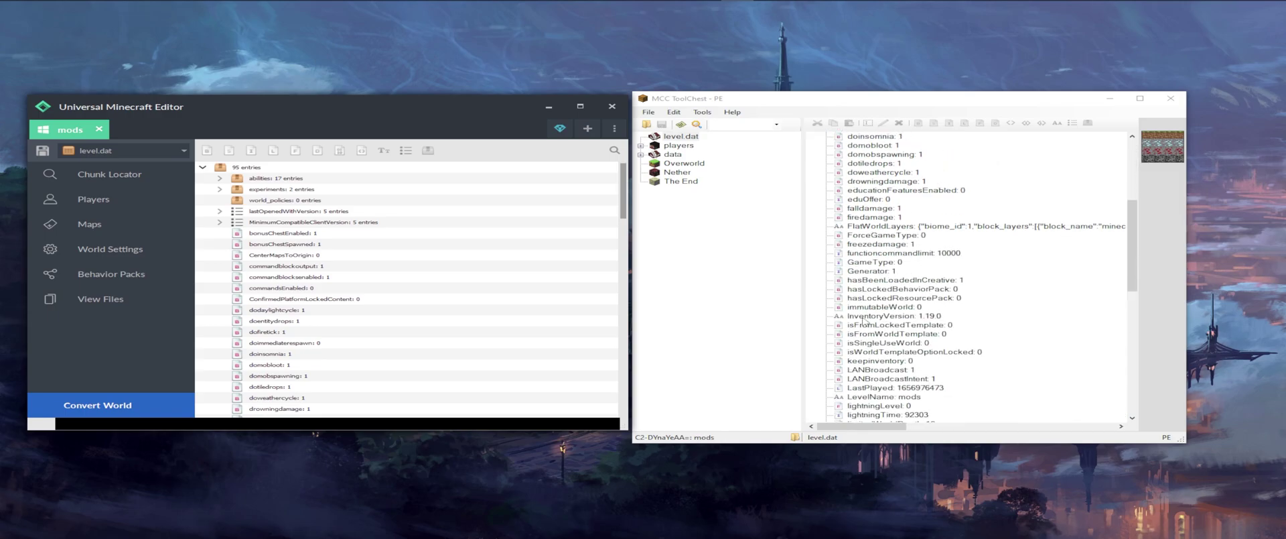
pyautogui.click(863, 282)
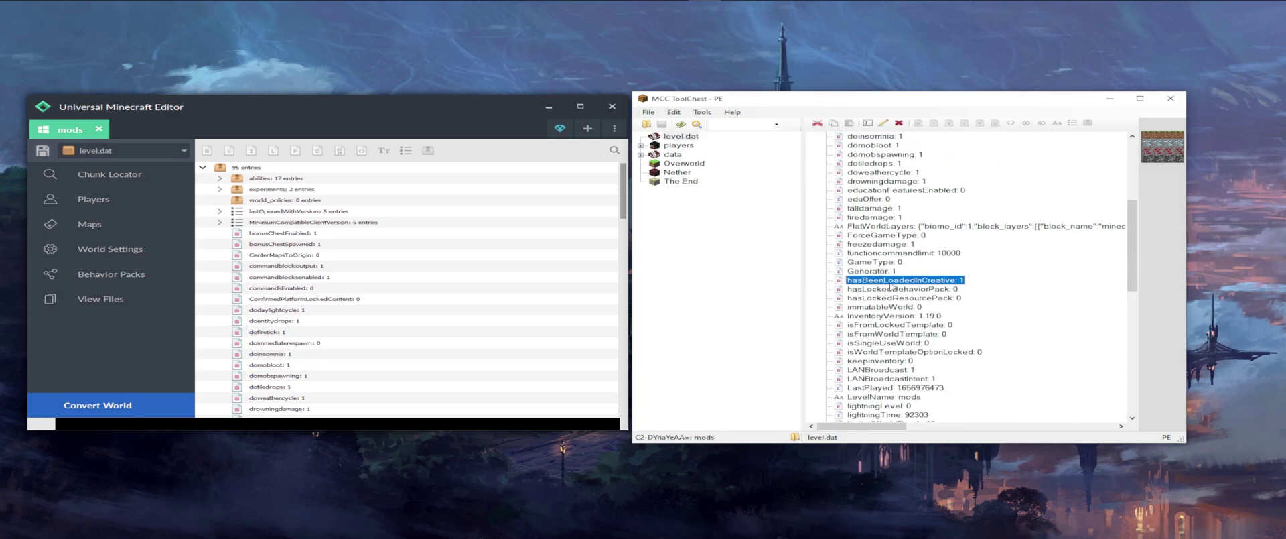
pyautogui.doubleClick(957, 282)
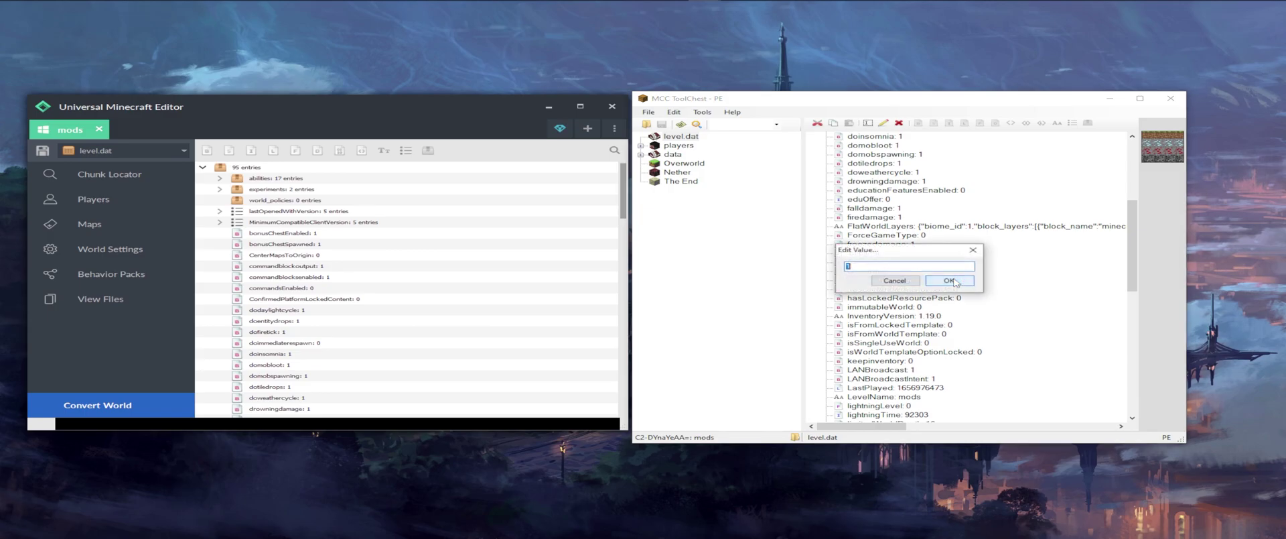
pyautogui.moveTo(893, 251); pyautogui.dragTo(831, 301)
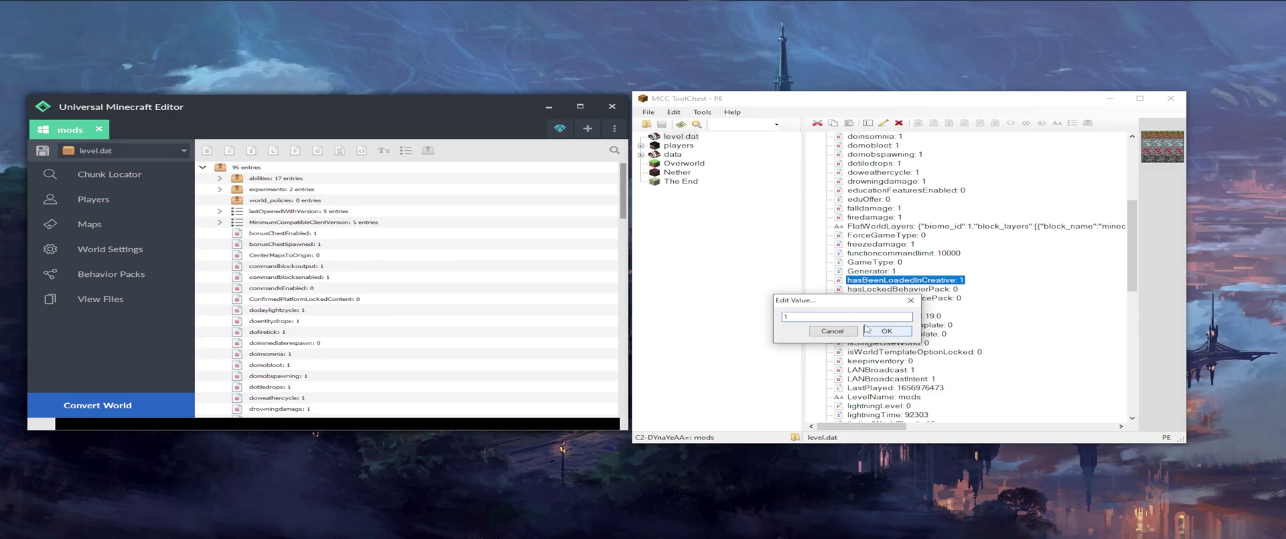
pyautogui.write('0')
pyautogui.click(887, 331)
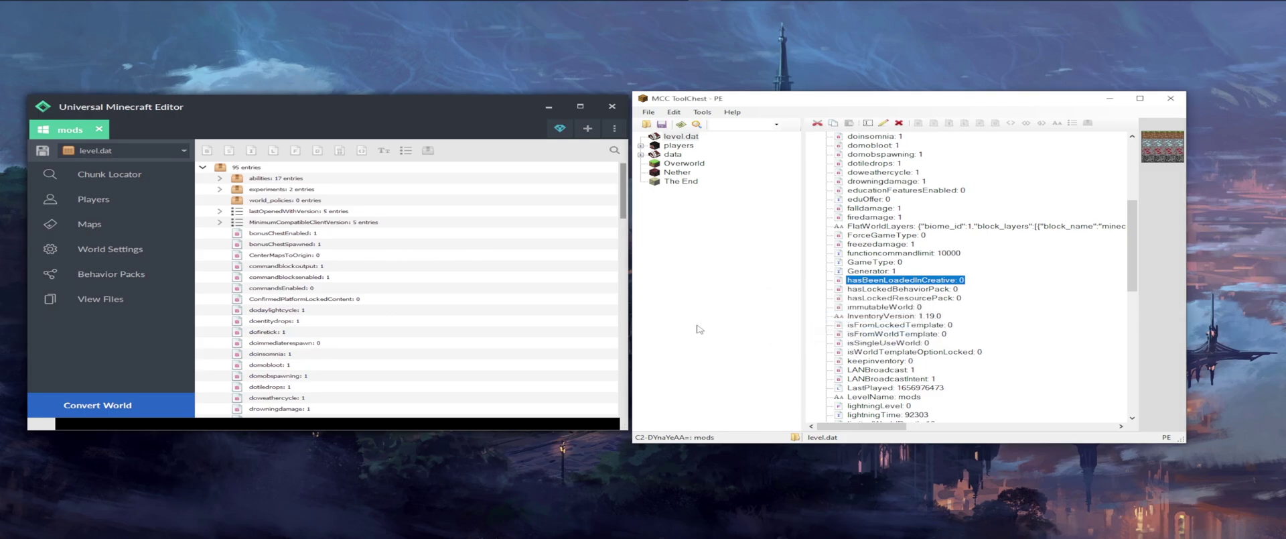
# - In Universal Minecraft Editor, set the hasBeenLoadedInCreative value in level.dat to 0
pyautogui.scroll(-4, 362, 234)
pyautogui.scroll(-2, 362, 235)
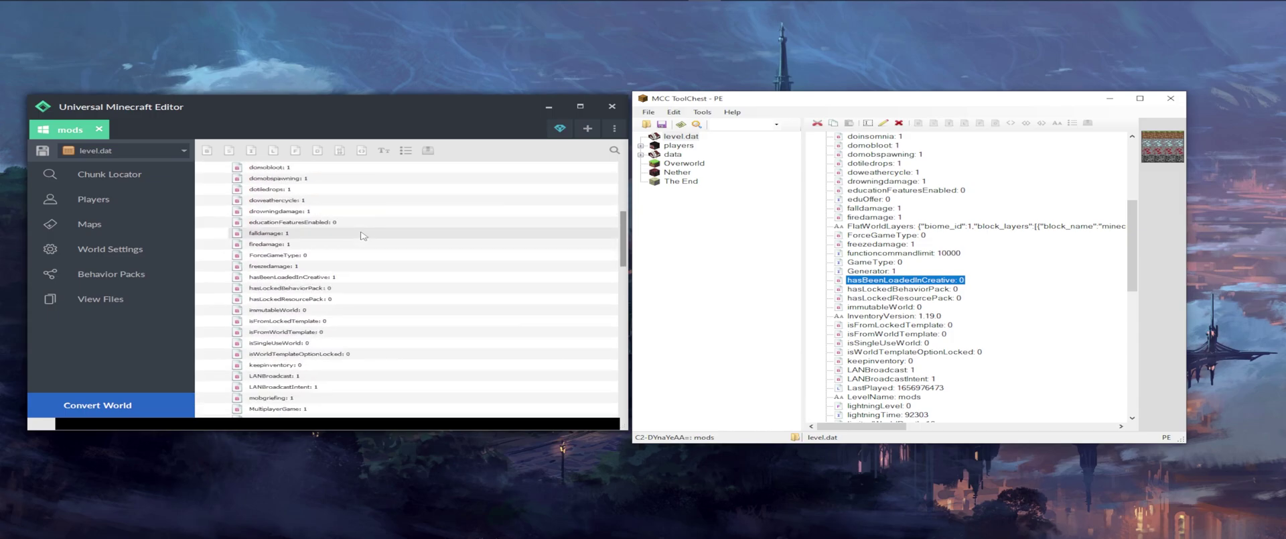
pyautogui.scroll(-1, 362, 235)
pyautogui.click(318, 246)
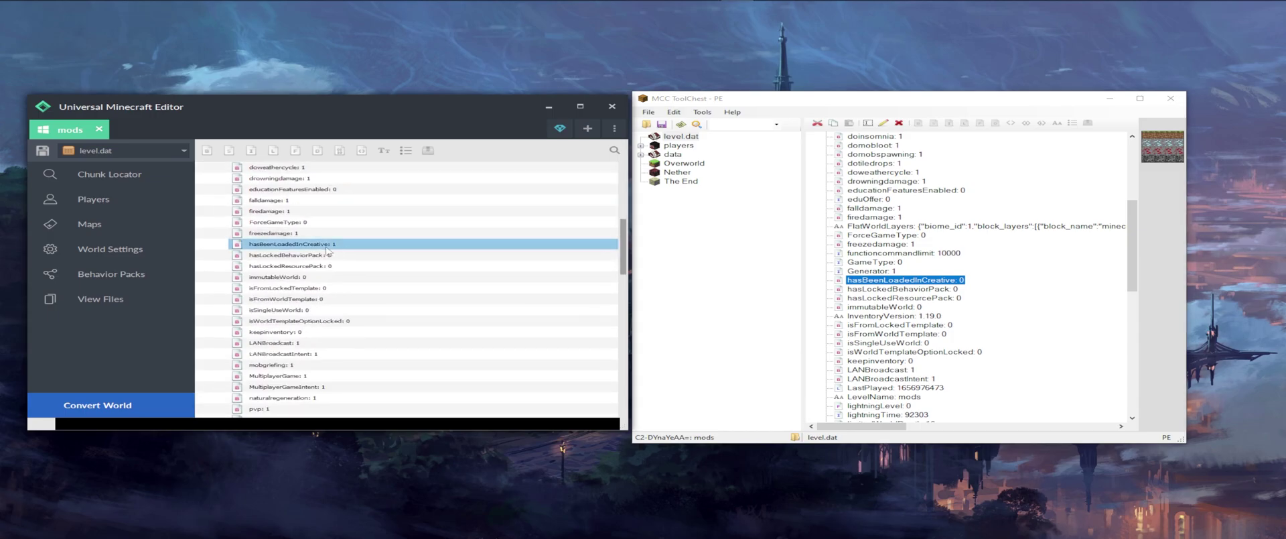
pyautogui.click(319, 246)
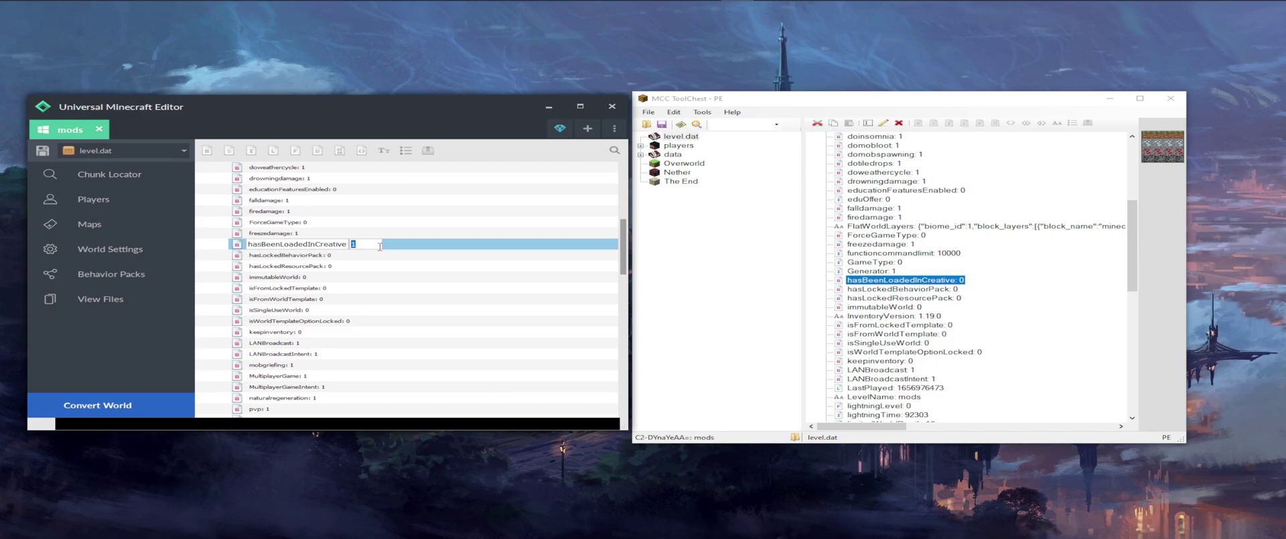
pyautogui.write('0')
pyautogui.press('Return')
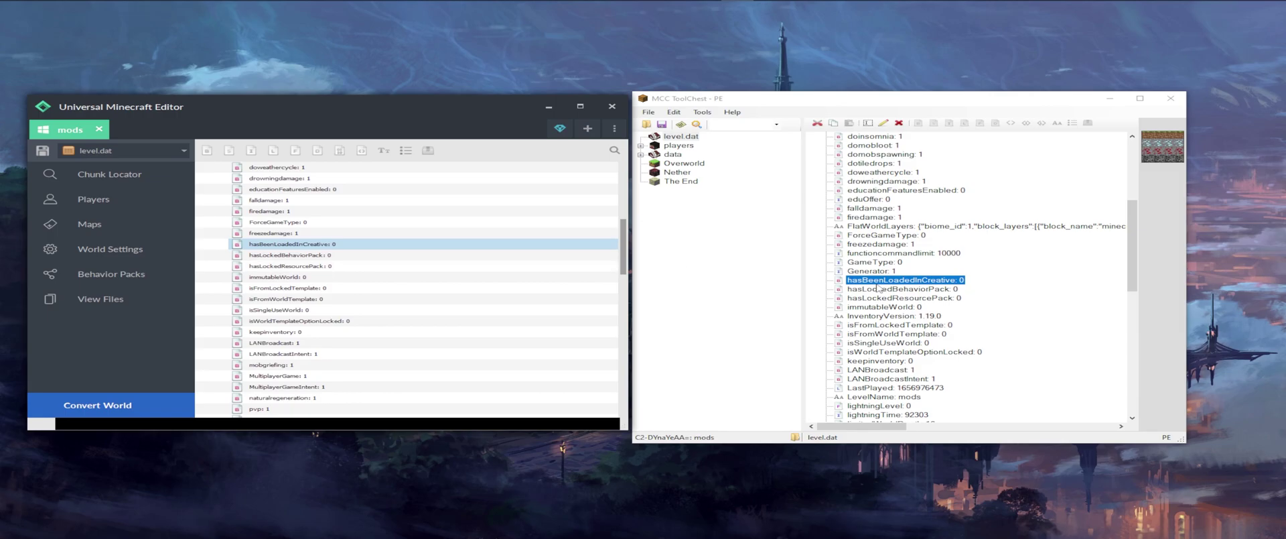
# - Look through the level.dat entries in MCC ToolChest, including RandomSeed and the spawn values, and return to hasBeenLoadedInCreative
pyautogui.scroll(-10, 878, 287)
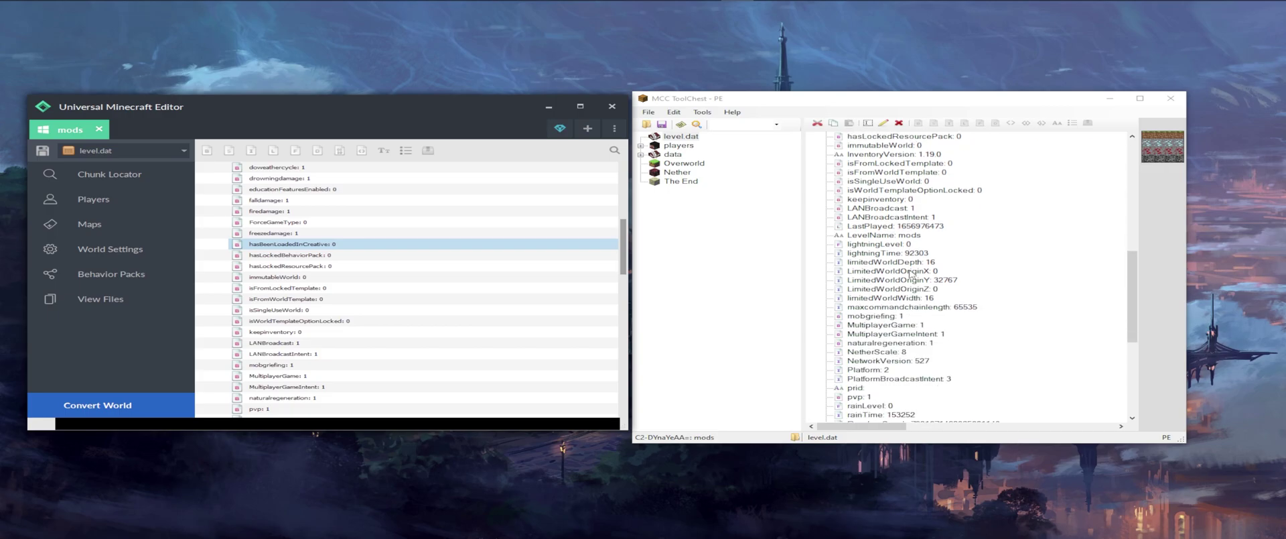
pyautogui.scroll(-3, 911, 274)
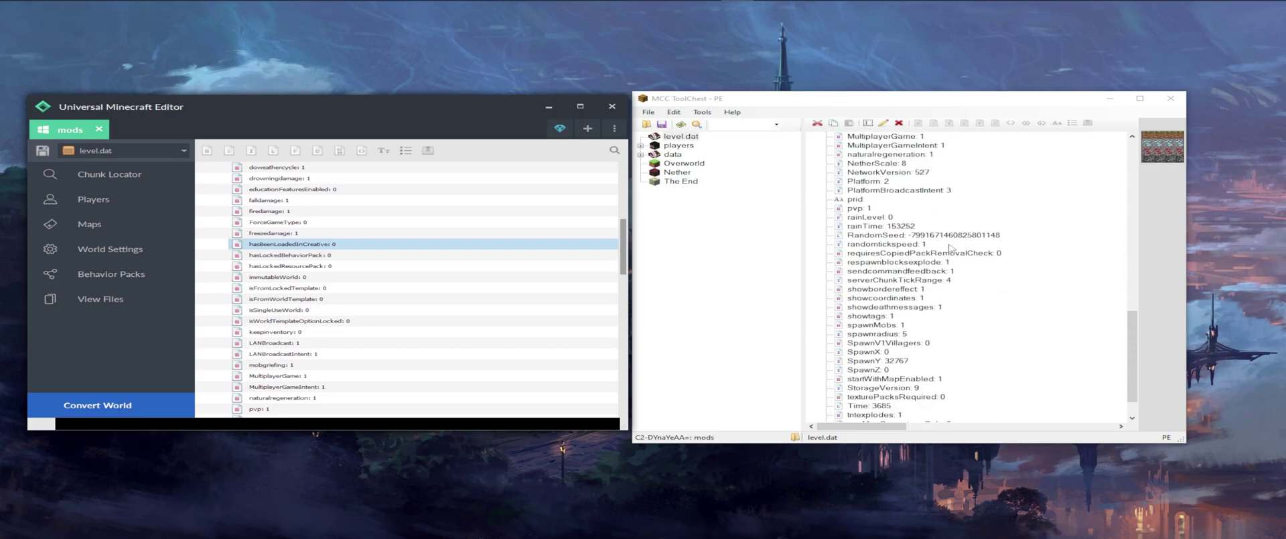
pyautogui.click(890, 237)
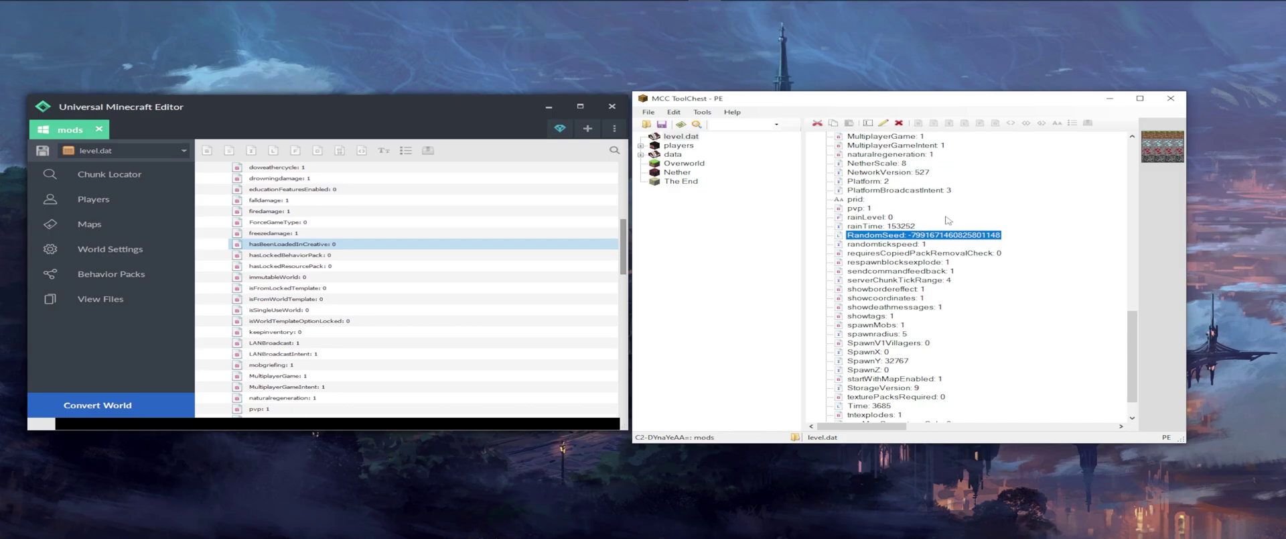
pyautogui.scroll(-2, 948, 220)
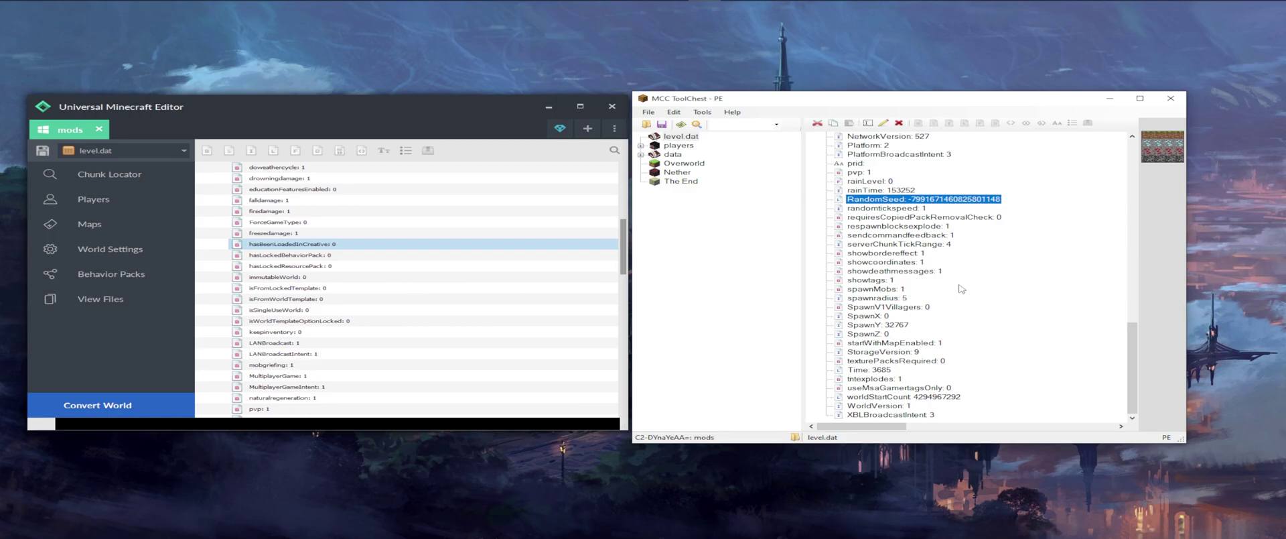
pyautogui.scroll(10, 962, 290)
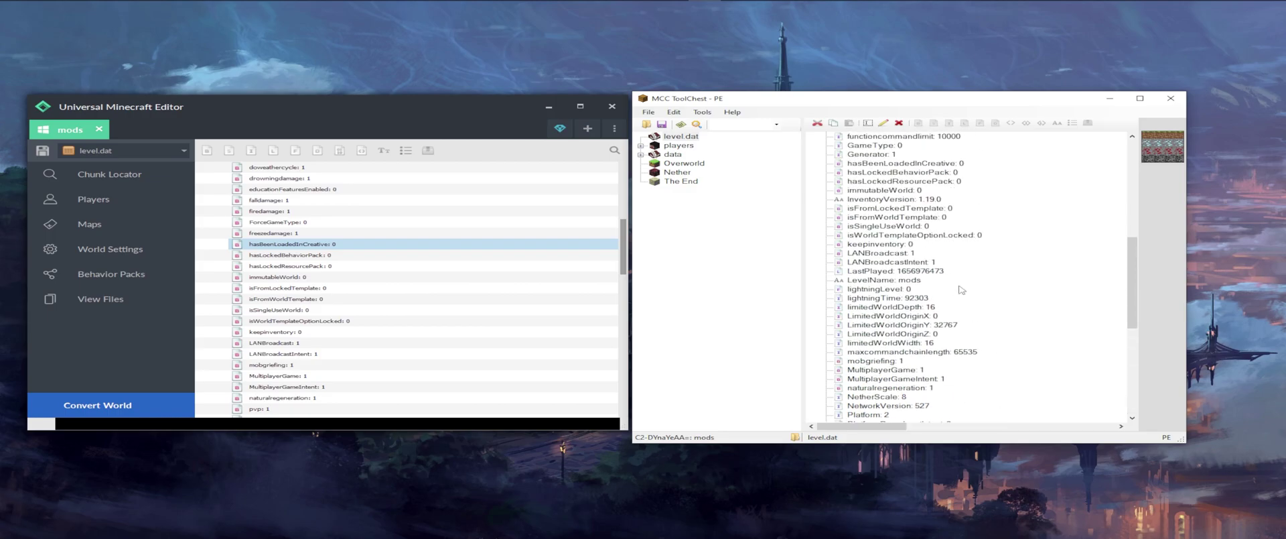
pyautogui.scroll(10, 962, 290)
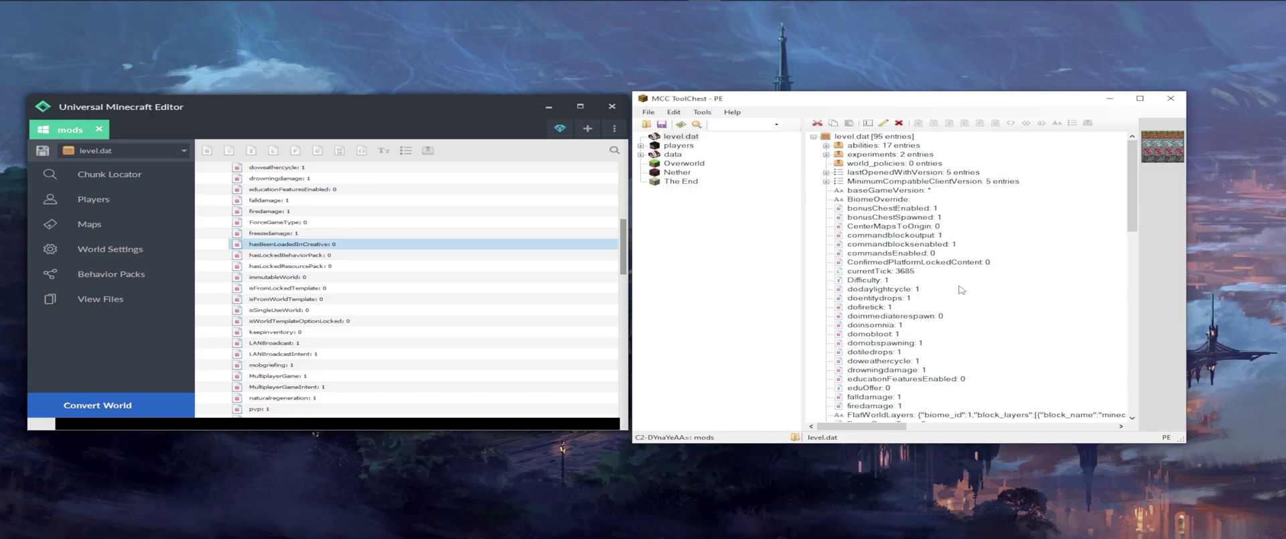
pyautogui.scroll(-9, 927, 300)
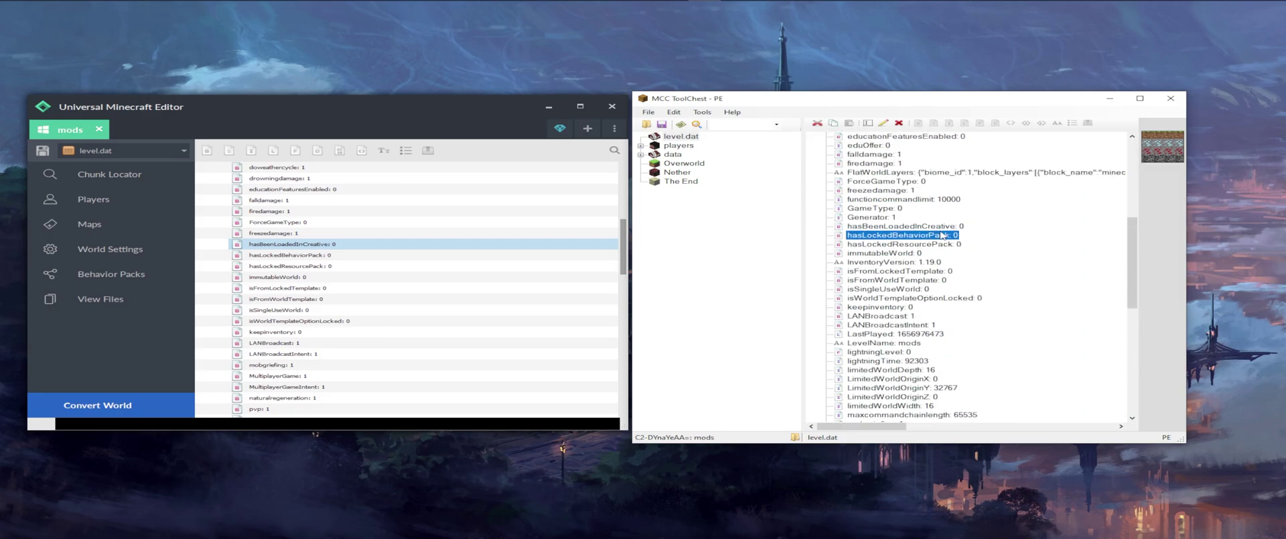
# - Select the hasBeenLoadedInCreative entry and save the edited mods world in MCC ToolChest
pyautogui.click(953, 228)
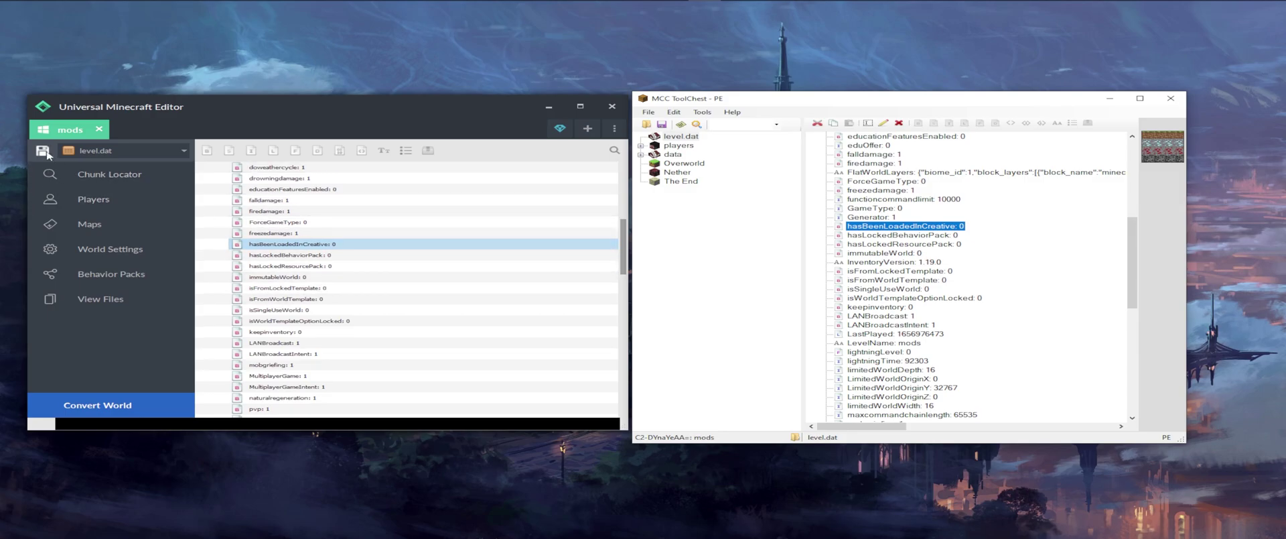
pyautogui.click(649, 112)
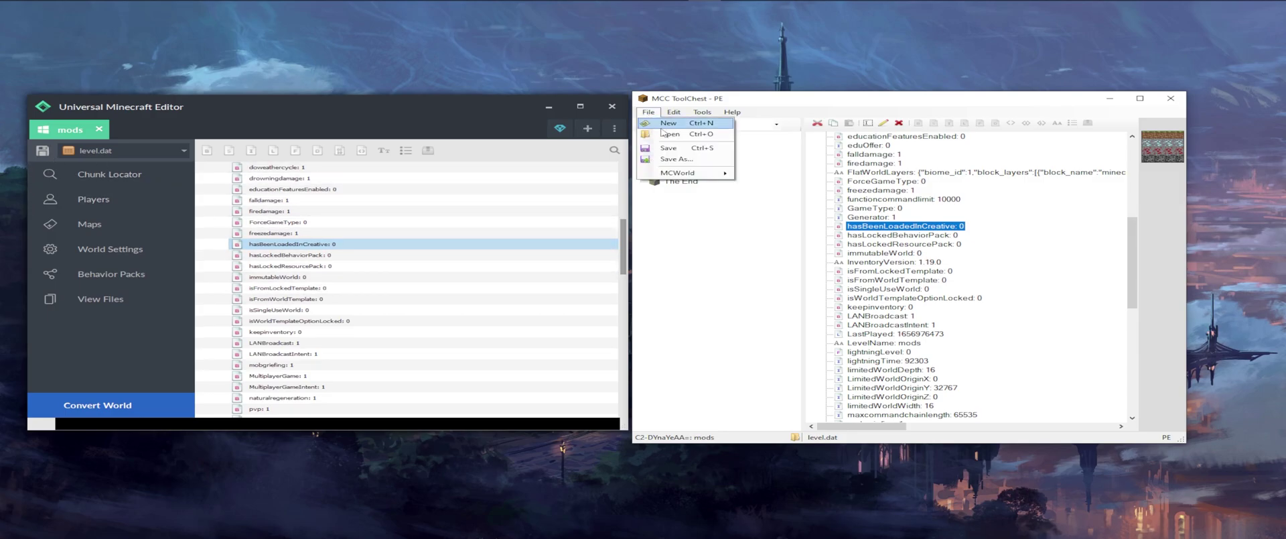
pyautogui.click(684, 149)
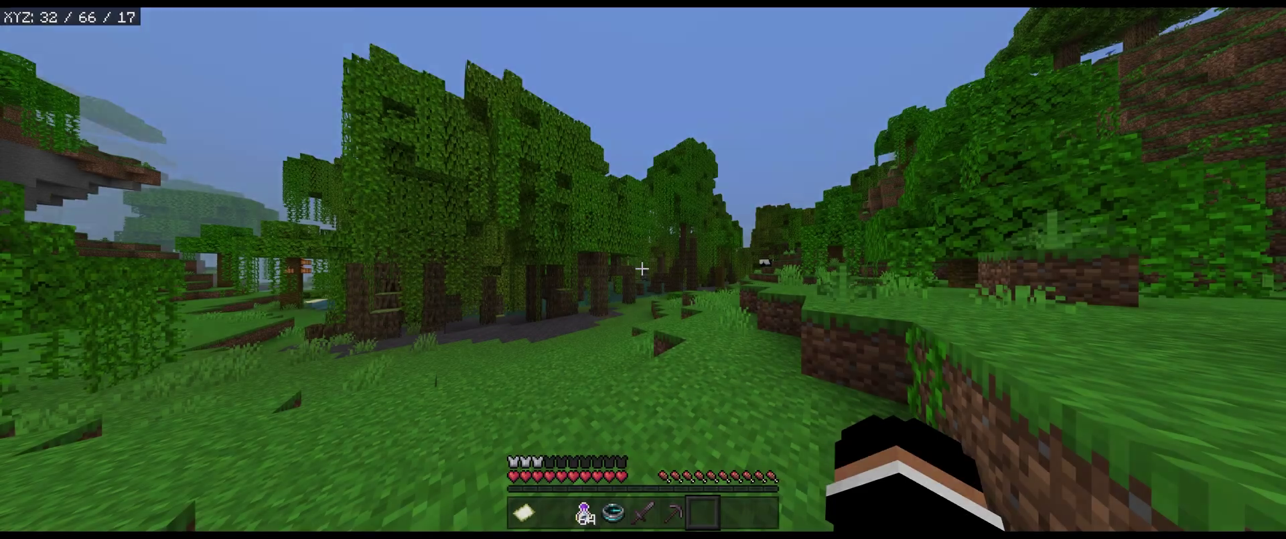
# - In the reopened Minecraft world, check the survival inventory and the Game settings, and return to the game
pyautogui.press('e')
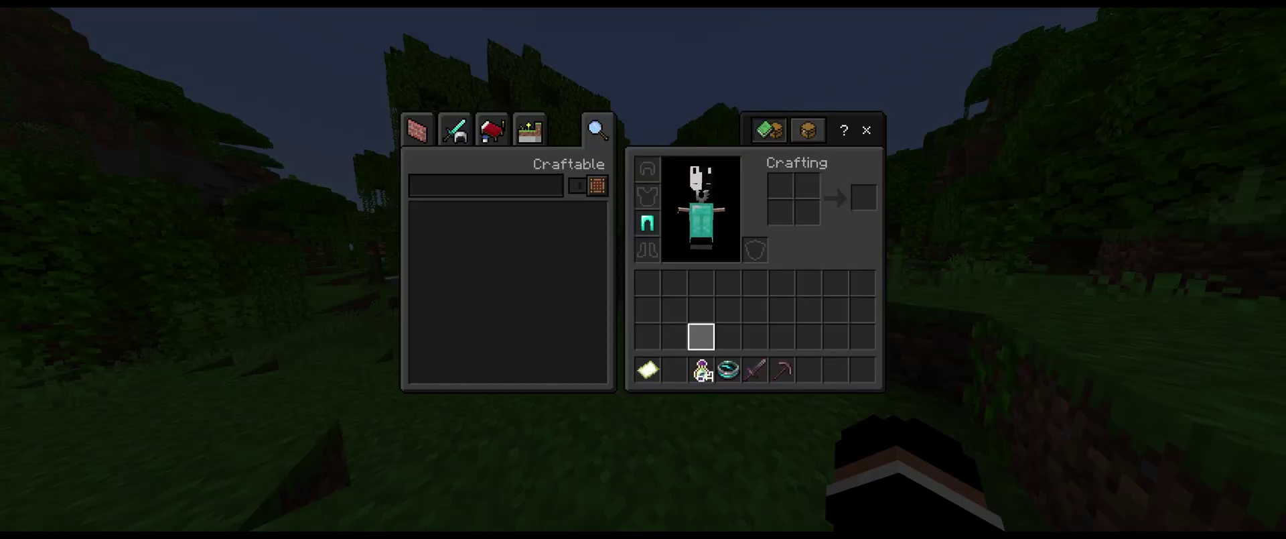
pyautogui.press('e')
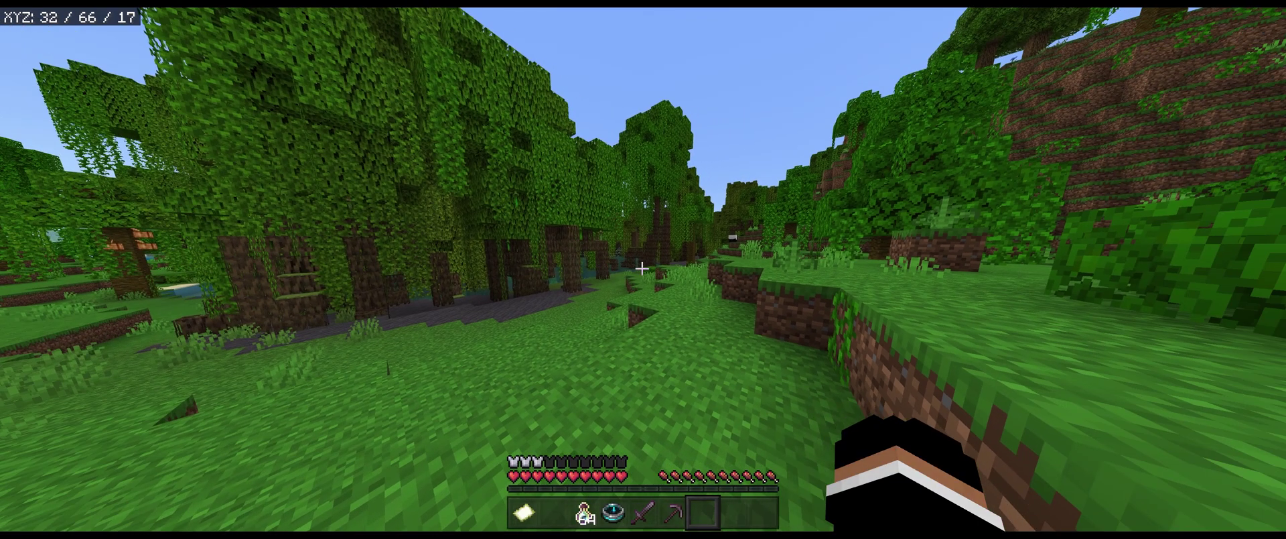
pyautogui.press('Escape')
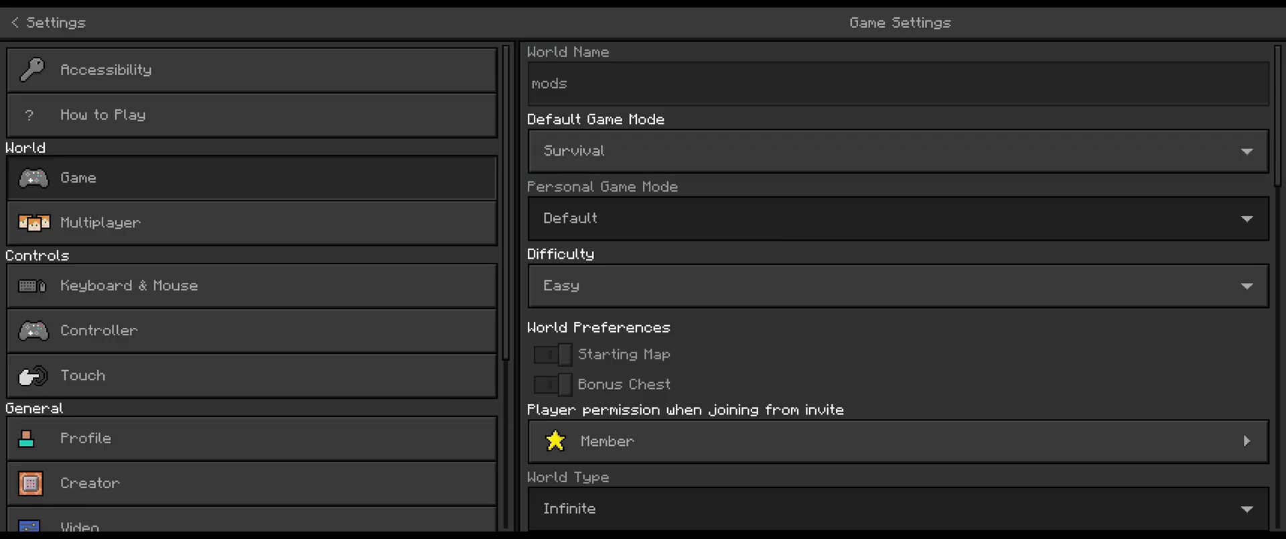
pyautogui.press('Escape')
pyautogui.press('Escape')
# - Walk across the valley and climb the stepped grassy hillside to the ledge by the jungle tree, about XYZ 67 / 83 / 36
pyautogui.press('w')
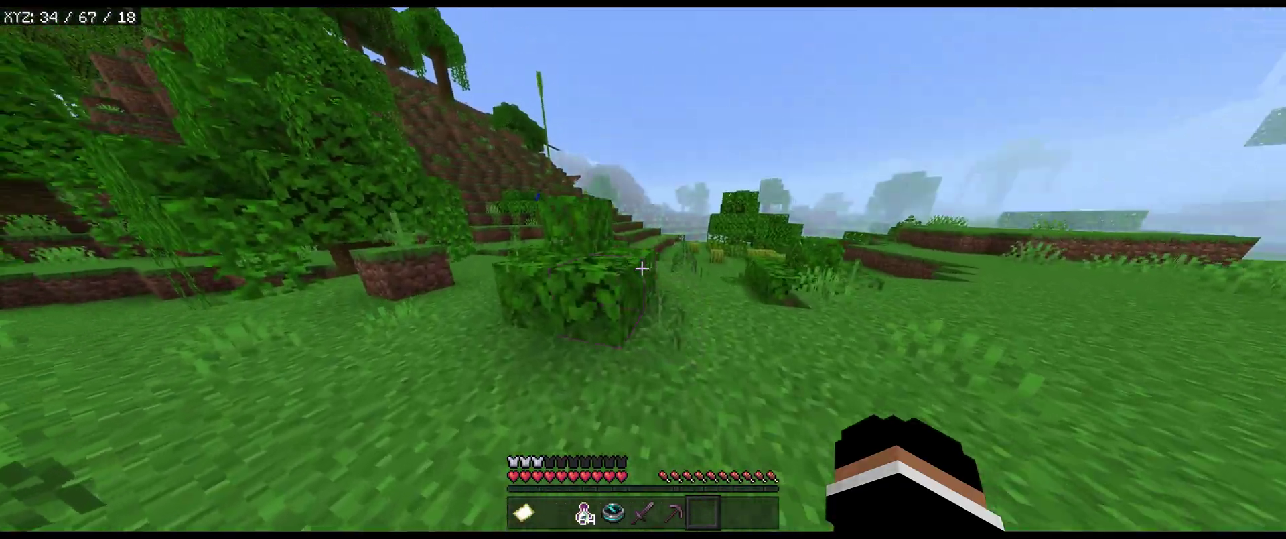
pyautogui.press('w')
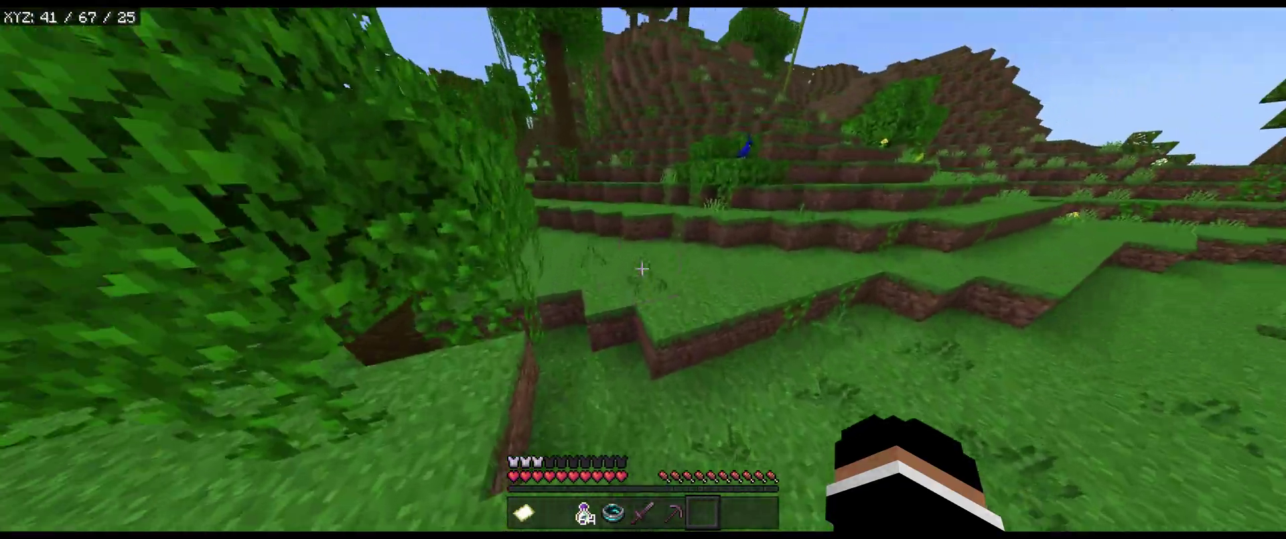
pyautogui.press('w')
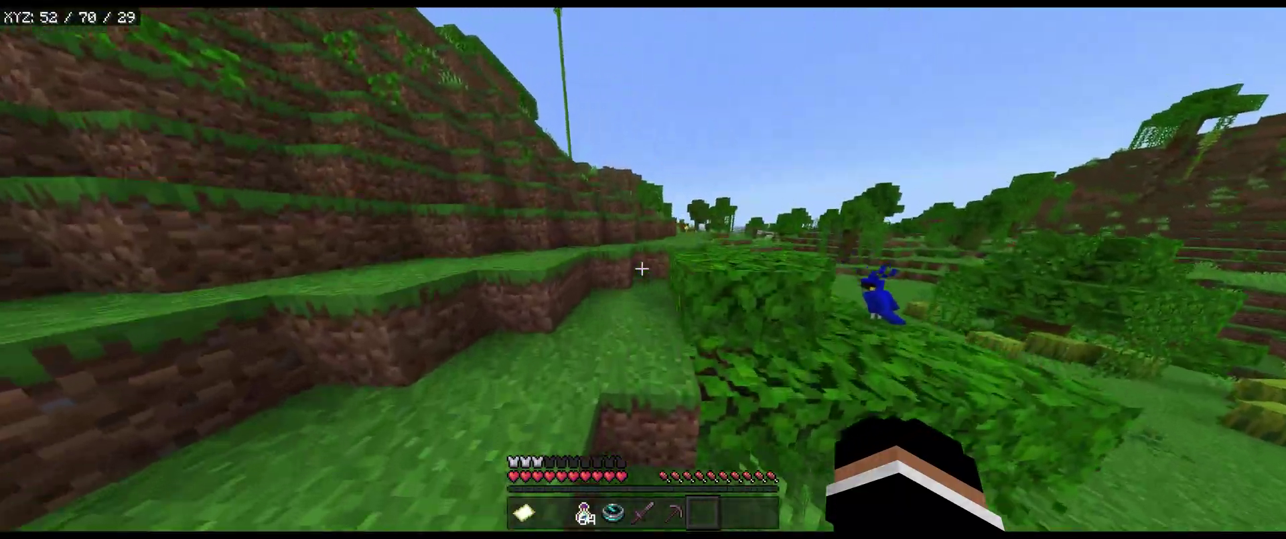
pyautogui.press('w')
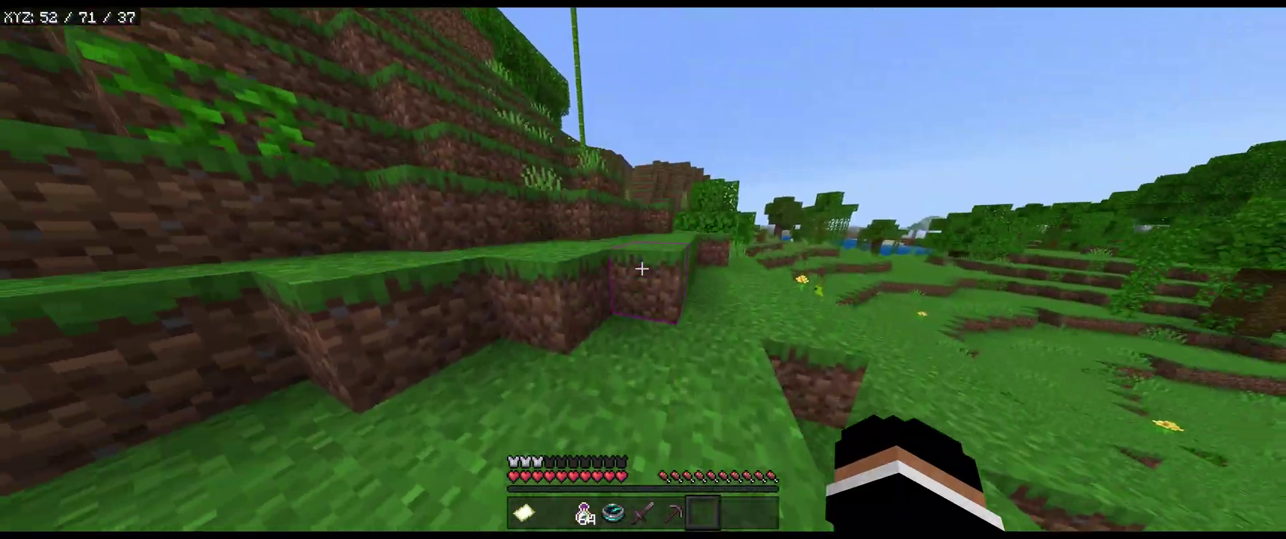
pyautogui.press('w')
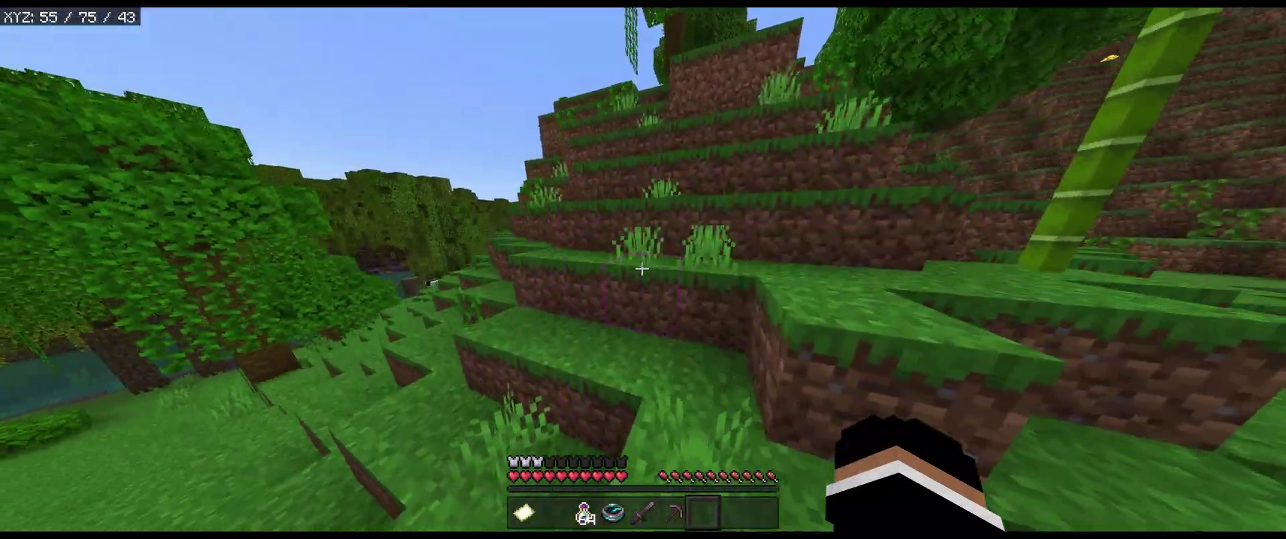
pyautogui.press('w')
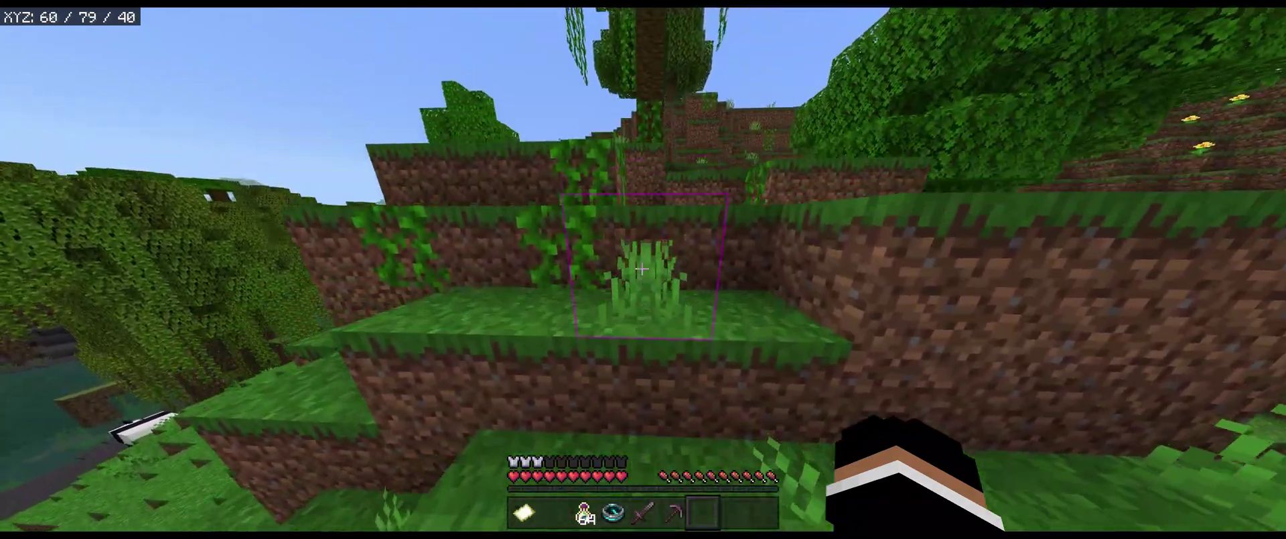
pyautogui.press('w')
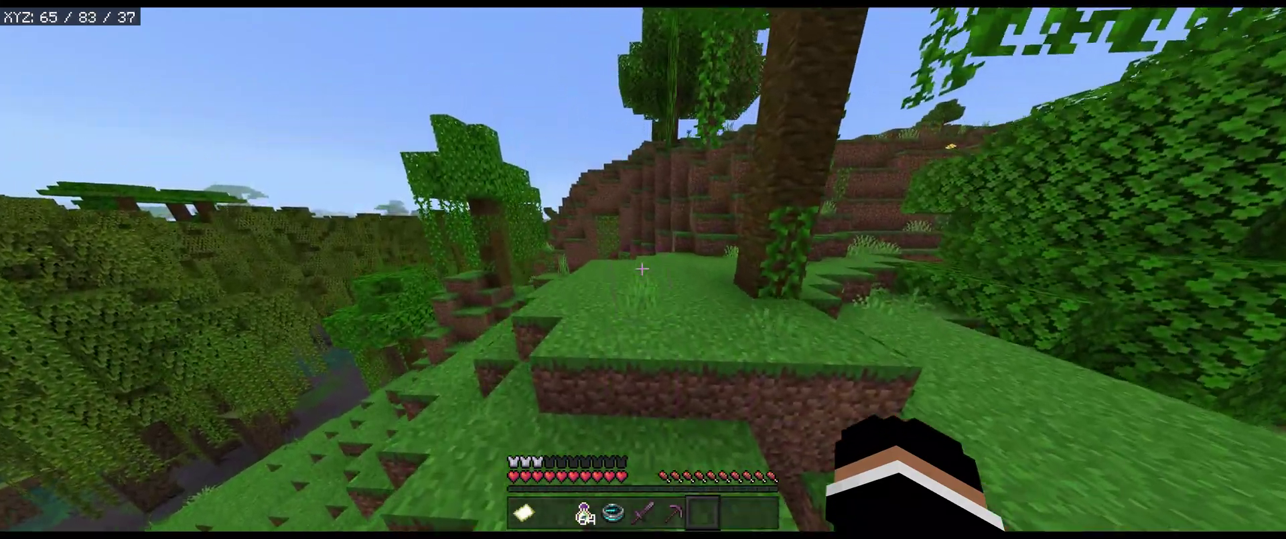
pyautogui.press('w')
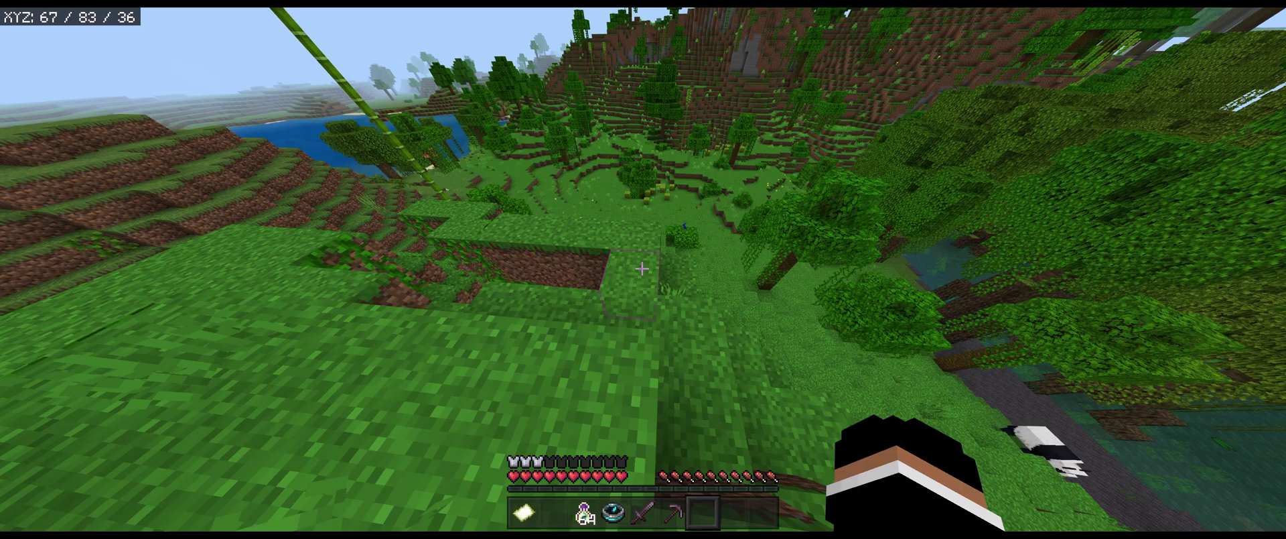
# - Descend the grassy hillside past the blue parrot to the leafy bush on the valley floor, about XYZ 35 / 68 / 23
pyautogui.press('w')
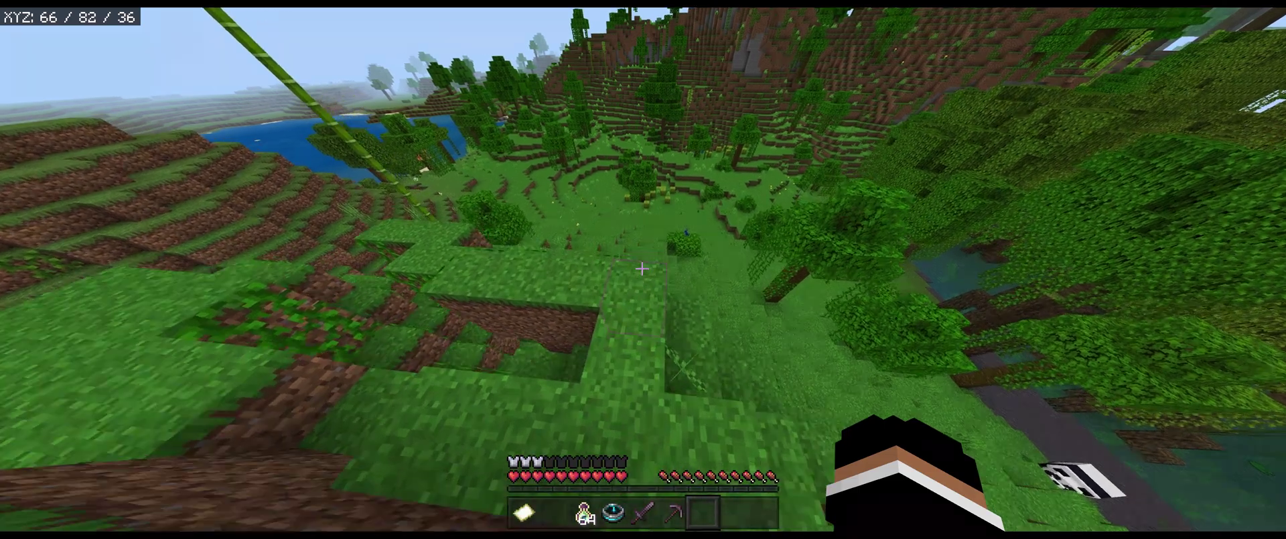
pyautogui.press('w')
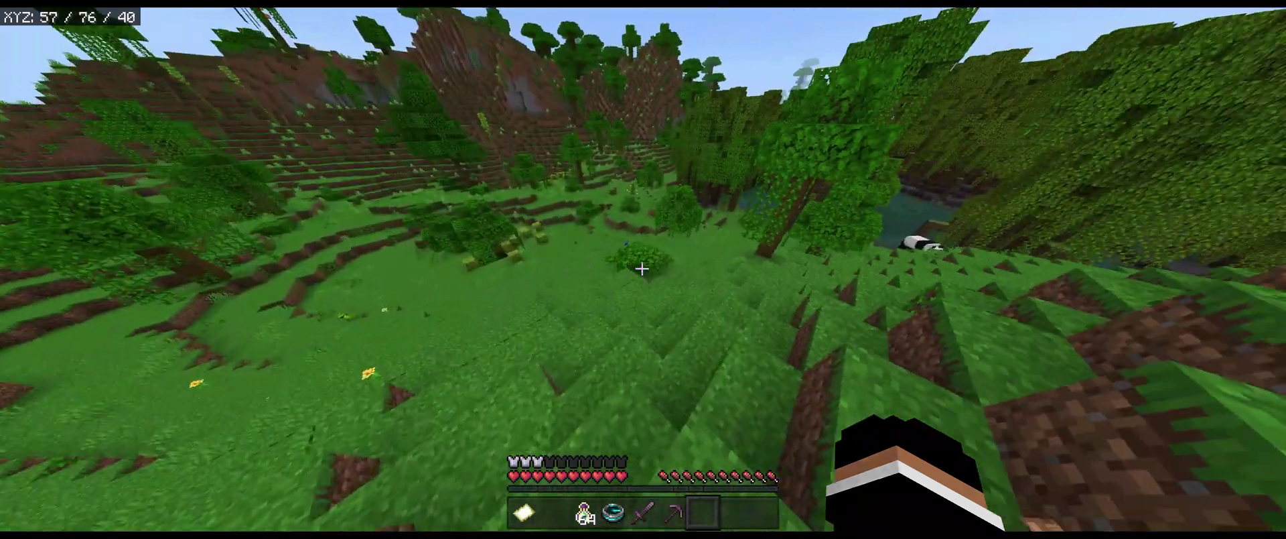
pyautogui.press('w')
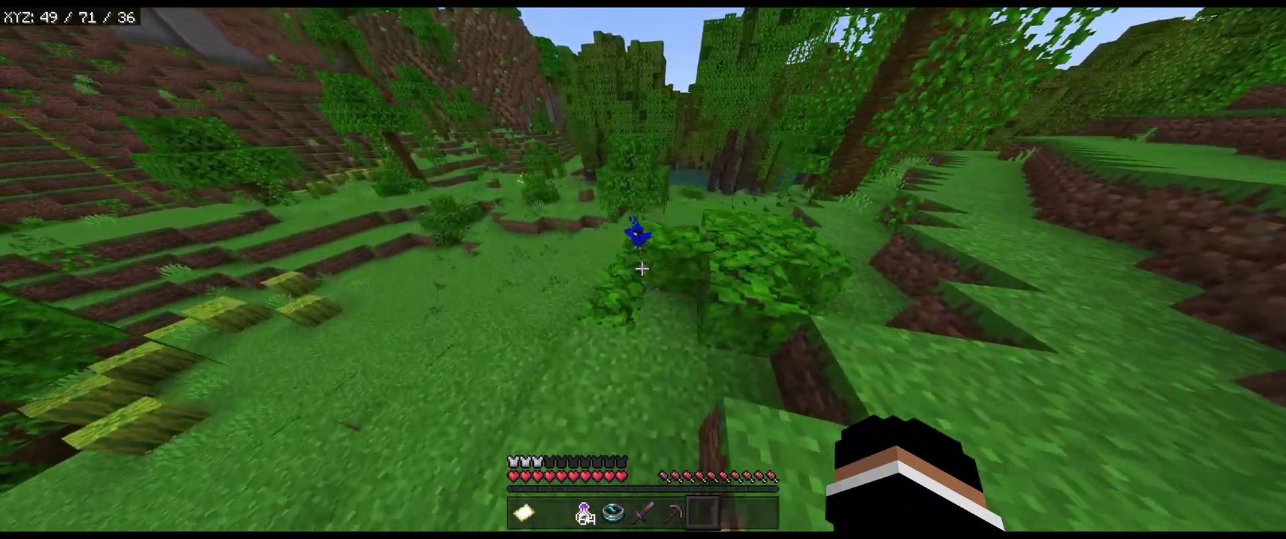
pyautogui.press('w')
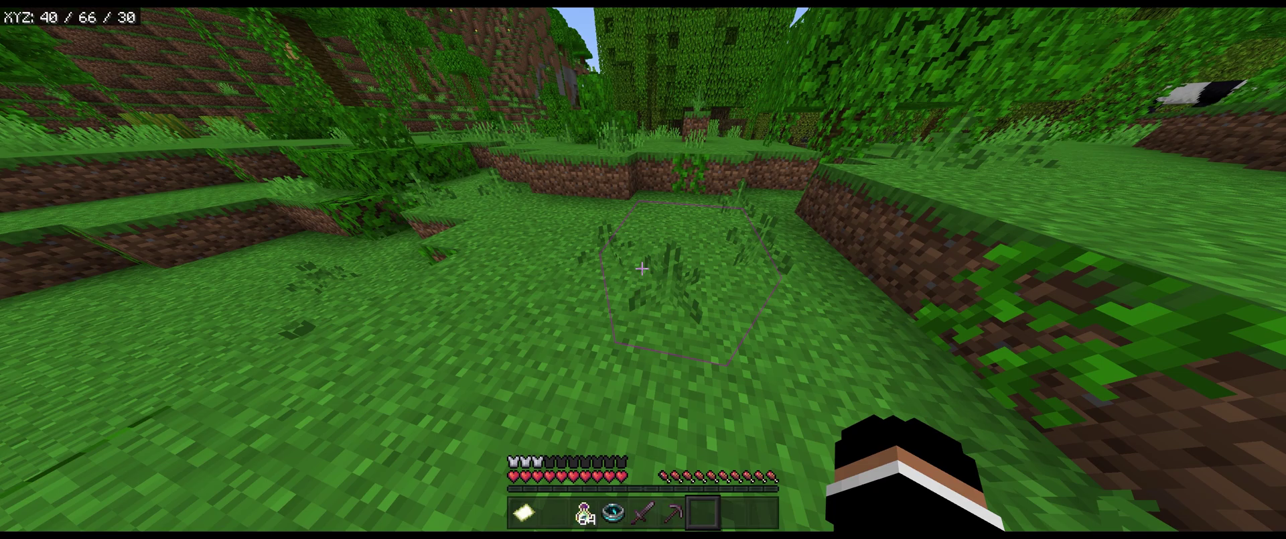
pyautogui.press('w')
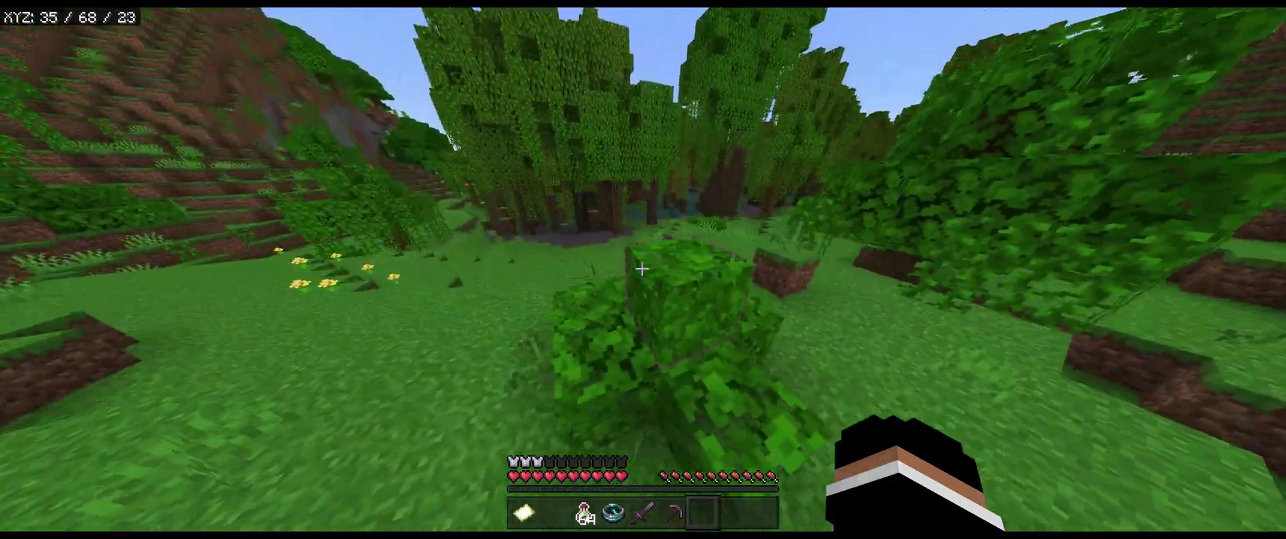
# - Circle the bushes on the valley floor and walk to the mangrove swamp's muddy shore, about XYZ 48 / 63 / -1
pyautogui.press('w')
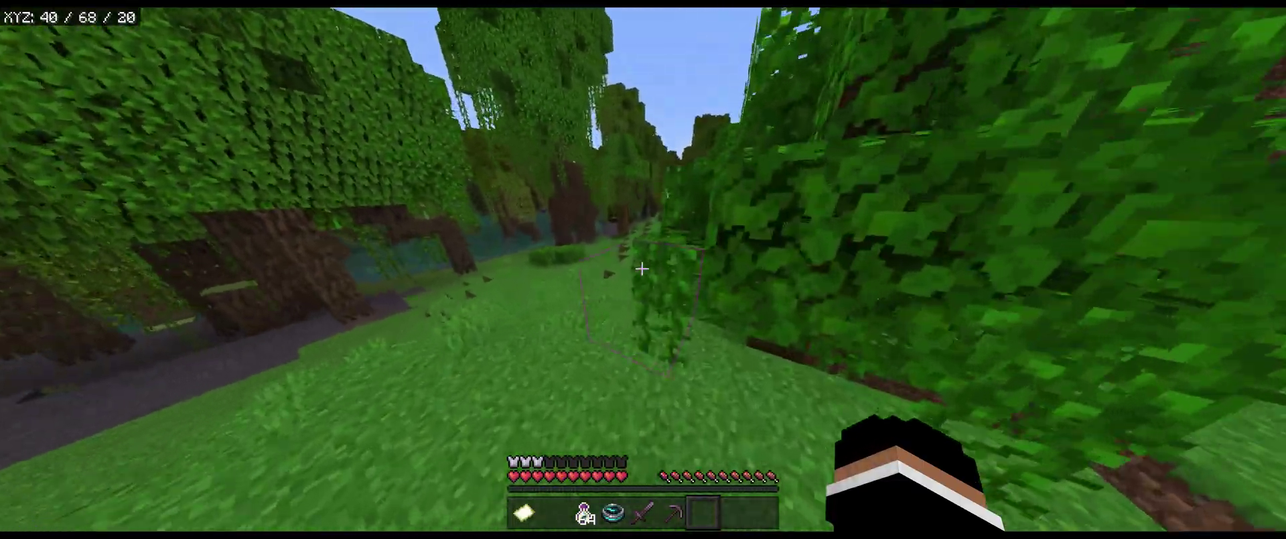
pyautogui.press('w')
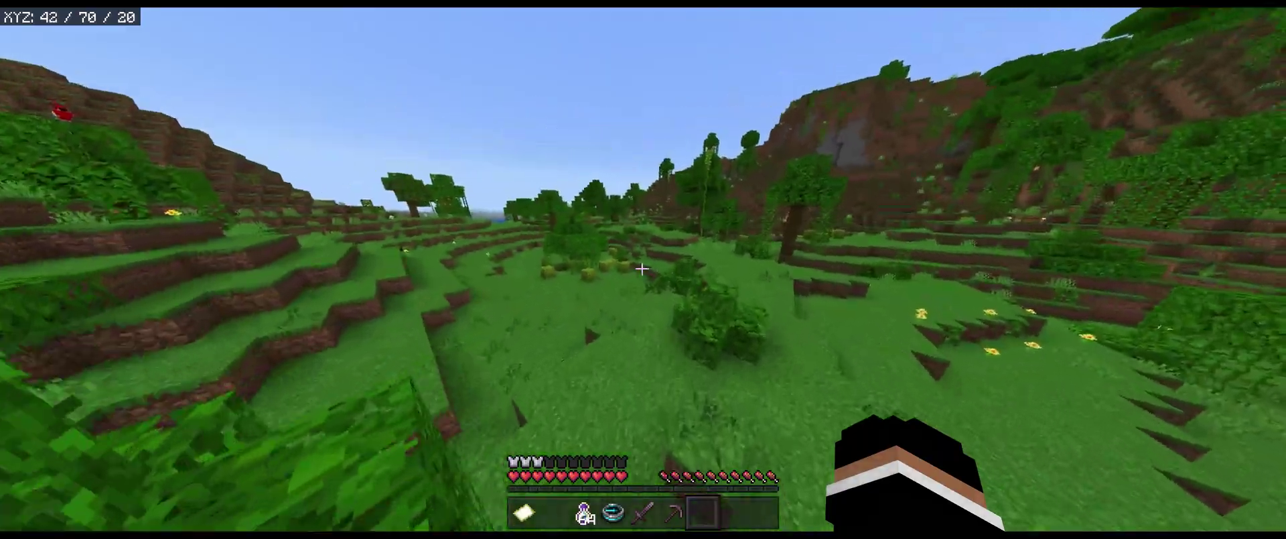
pyautogui.press('w')
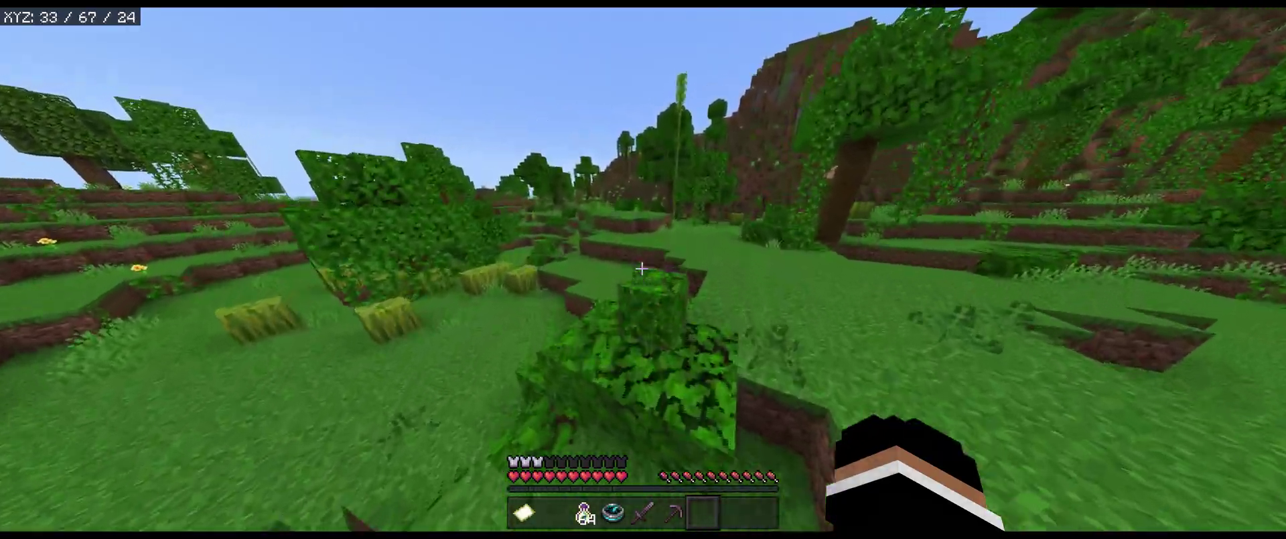
pyautogui.press('w')
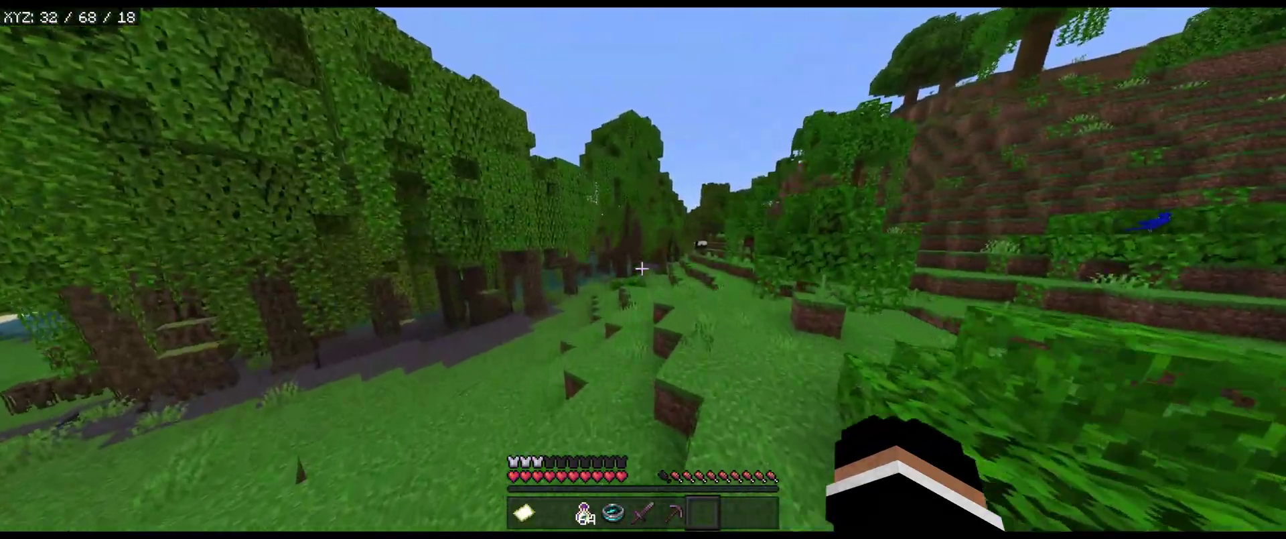
pyautogui.press('w')
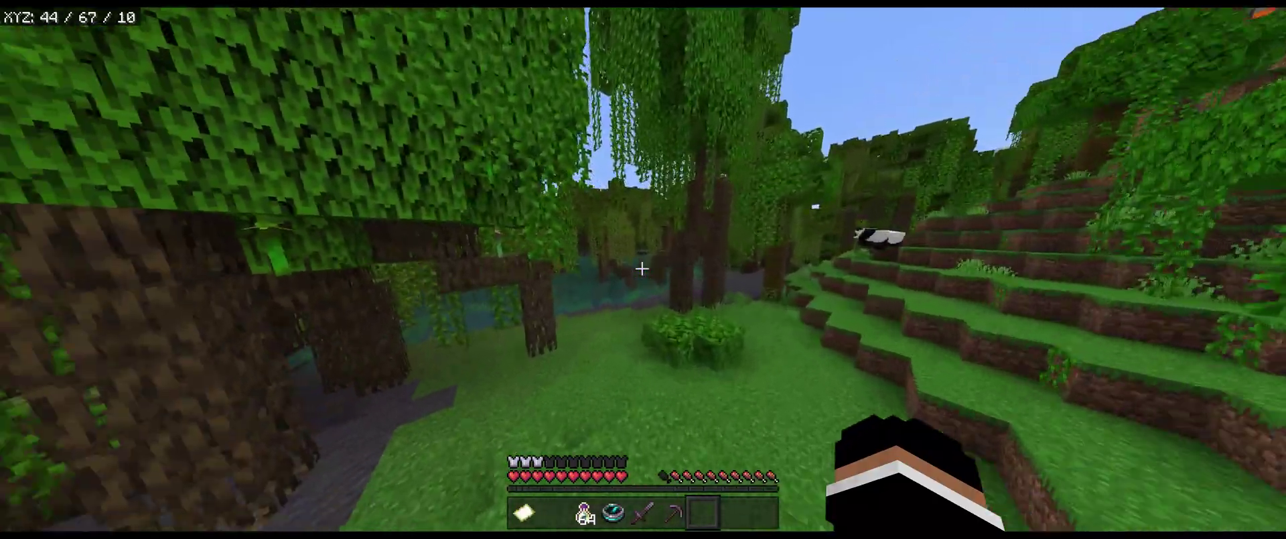
pyautogui.press('w')
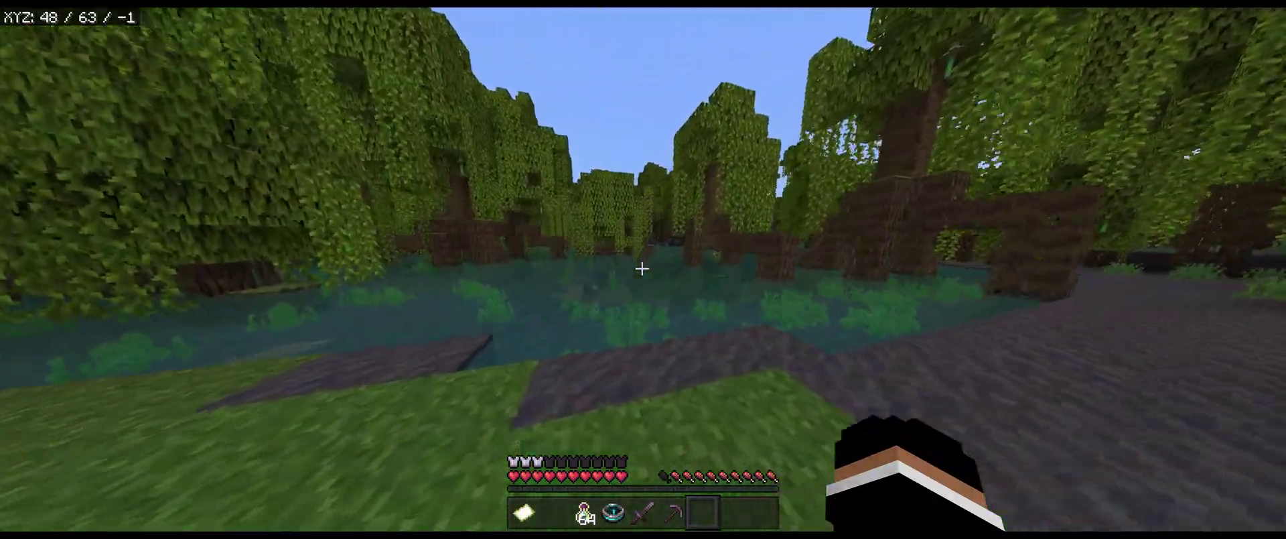
# - Review the world's Game settings down to World Options, return to the game, and switch to the third-person view
pyautogui.press('Escape')
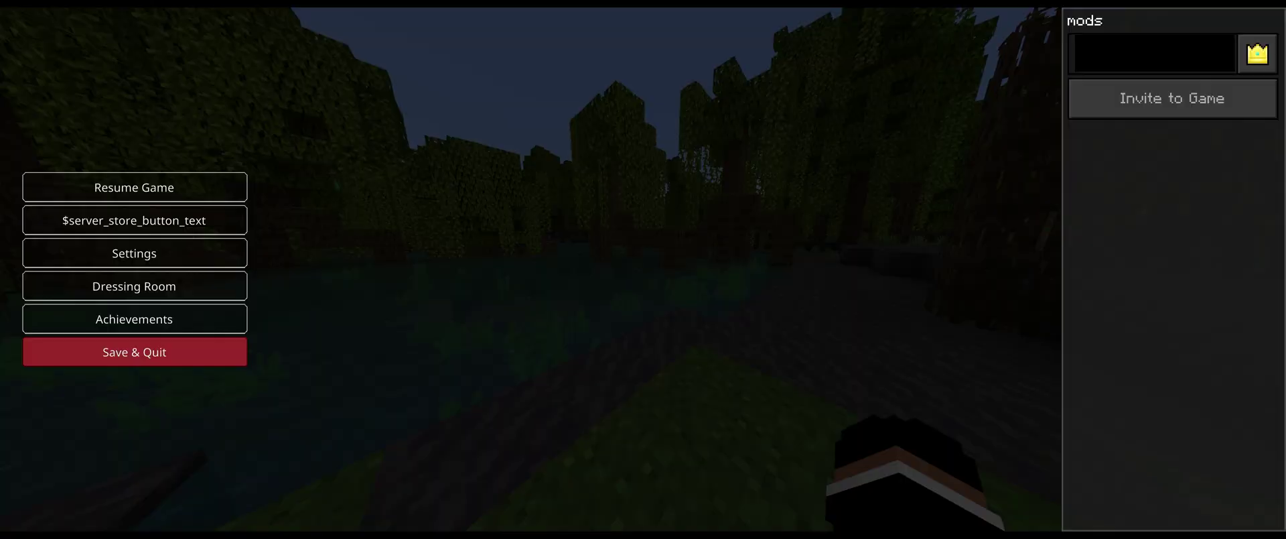
pyautogui.click(134, 253)
pyautogui.scroll(-5, 898, 288)
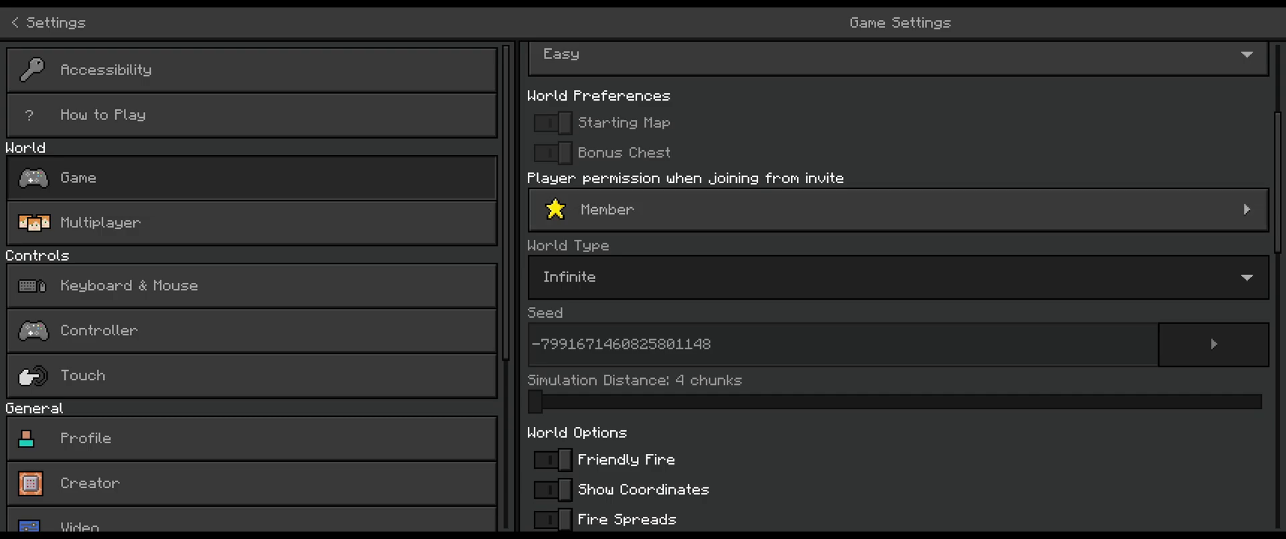
pyautogui.scroll(5, 898, 287)
pyautogui.press('Escape')
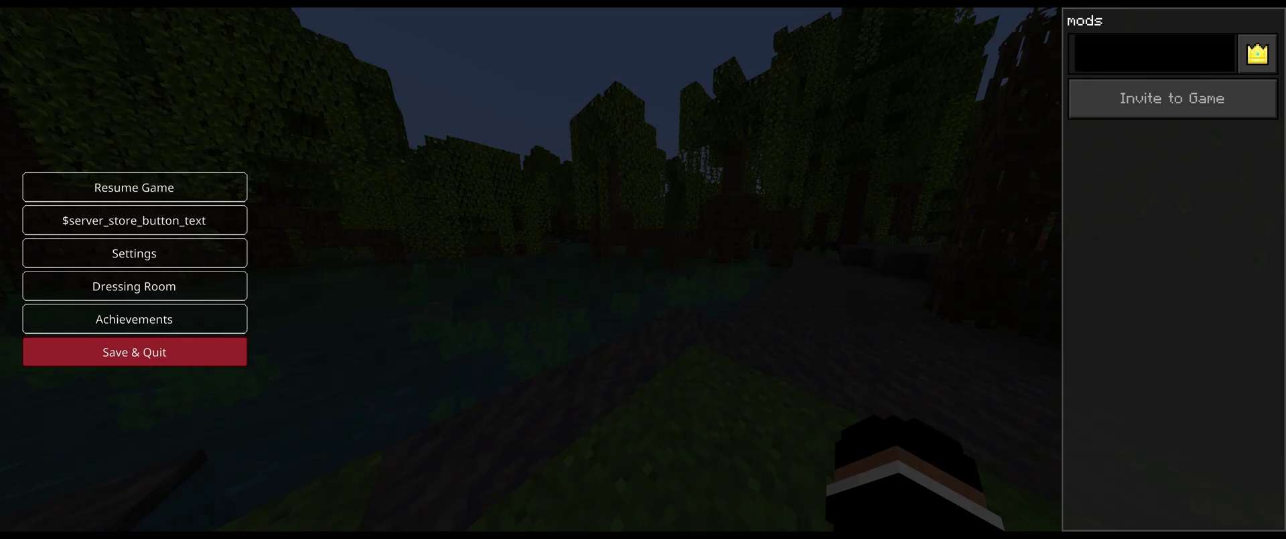
pyautogui.press('Escape')
pyautogui.press('F5')
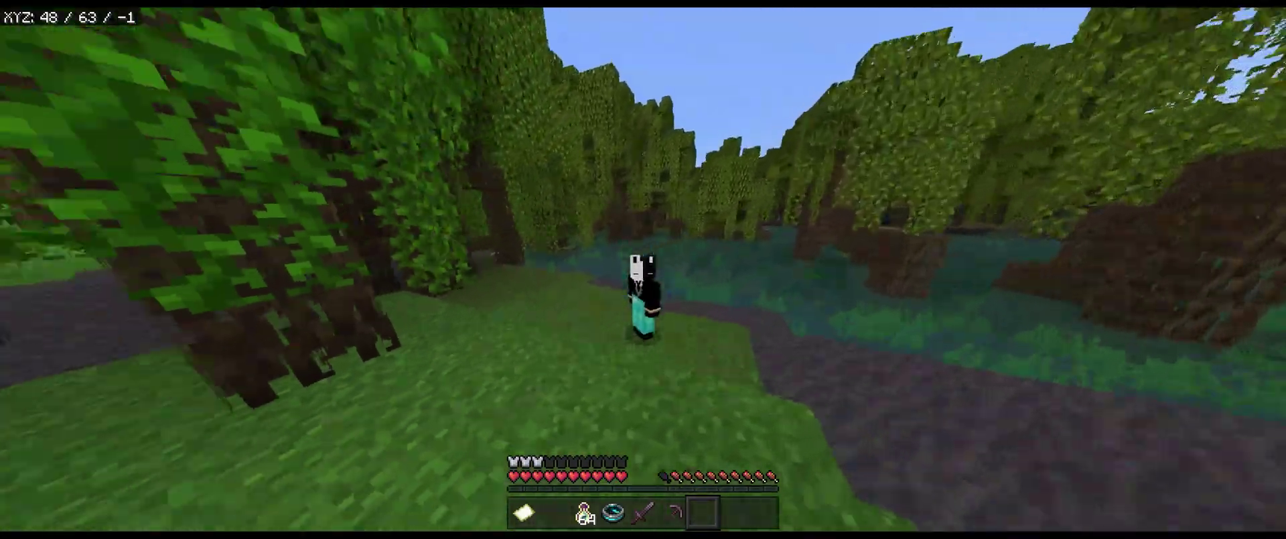